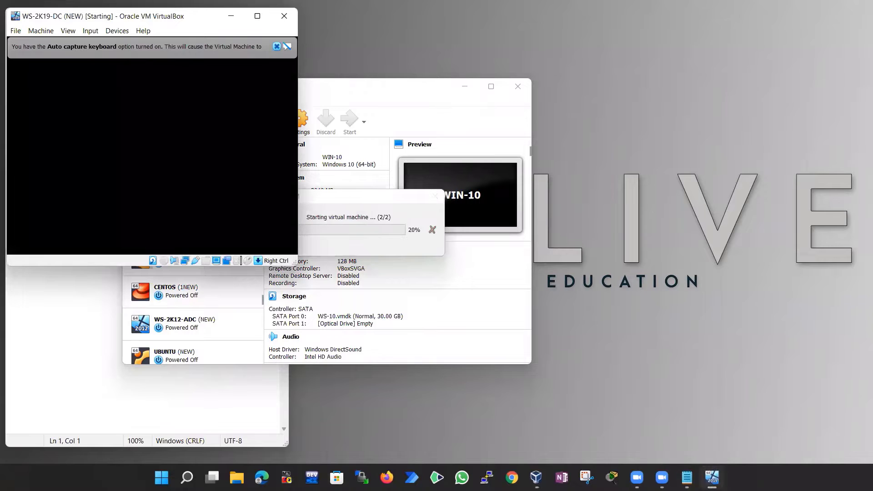
Dismiss the auto-capture notice and arrange the WIN-10 and WS-2K19-DC windows, with the server on top
click(277, 47)
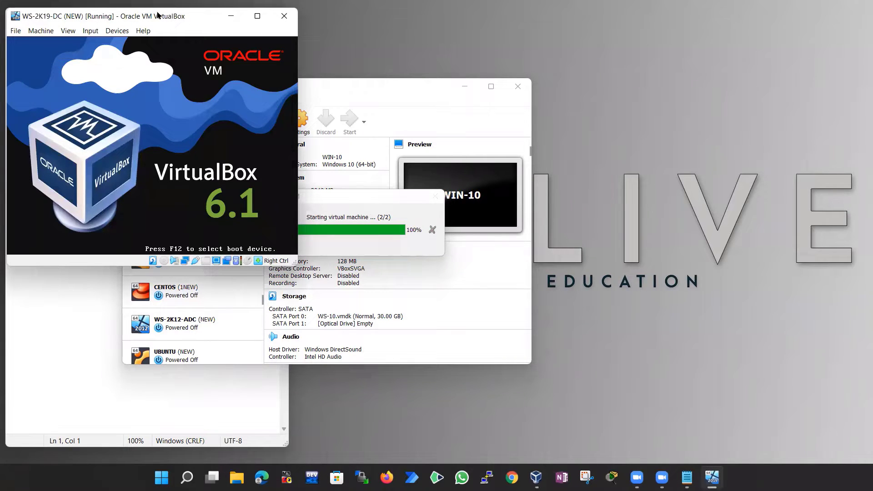
drag(158, 15, 327, 21)
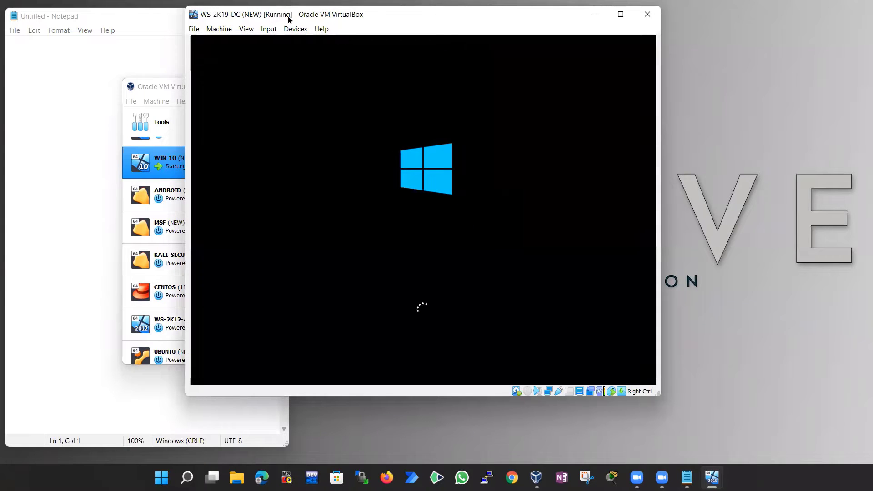
click(151, 87)
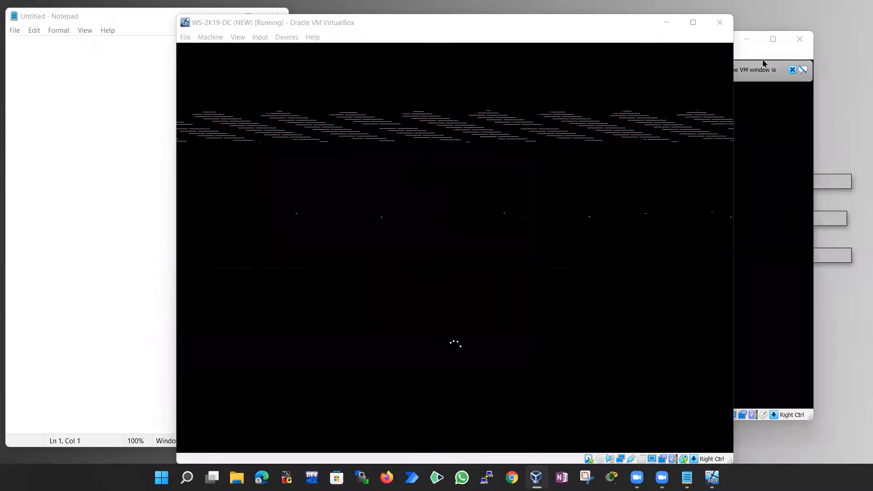
click(750, 52)
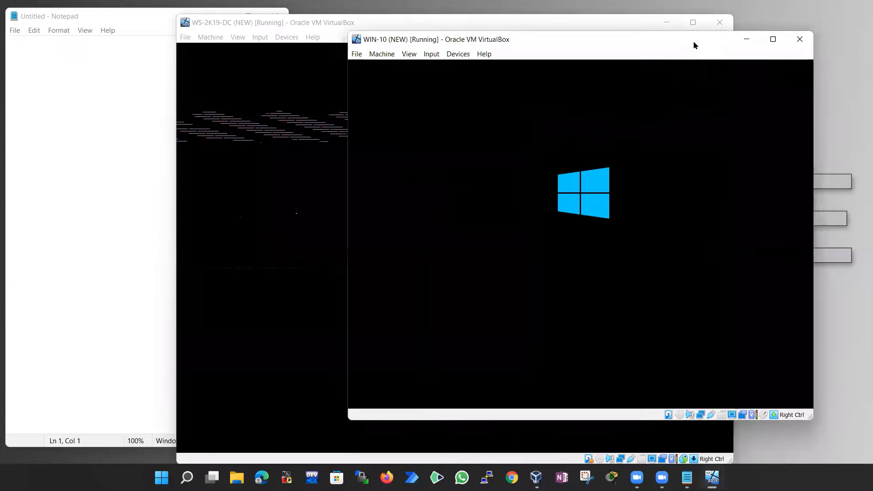
click(336, 23)
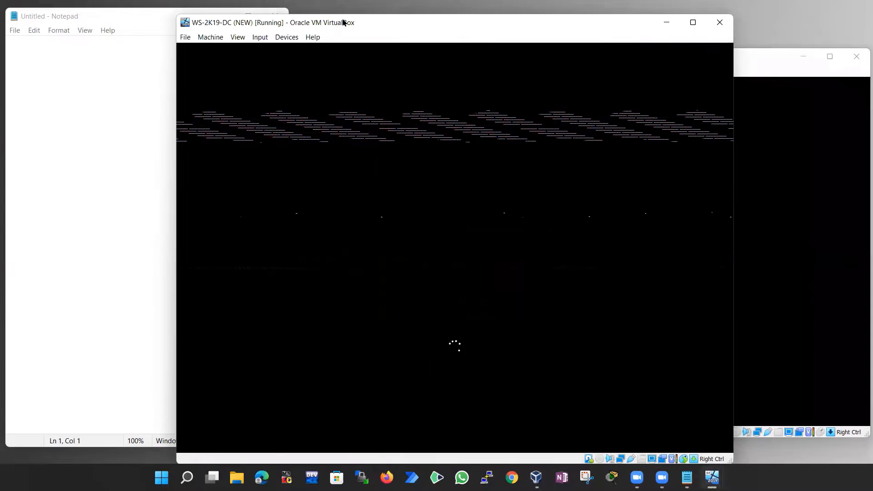
drag(343, 22, 365, 15)
Write 'GPO = group policy object' and 'allow or deny permission for user and computer'
click(68, 144)
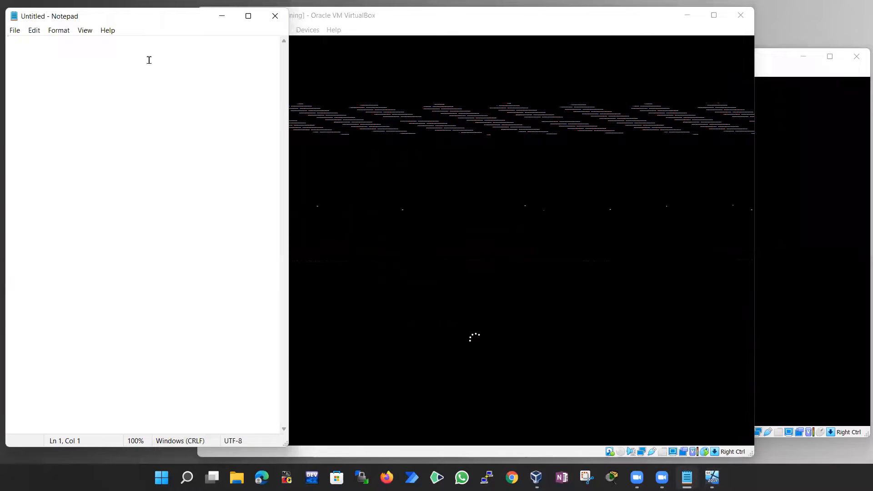
key(Return)
text(G)
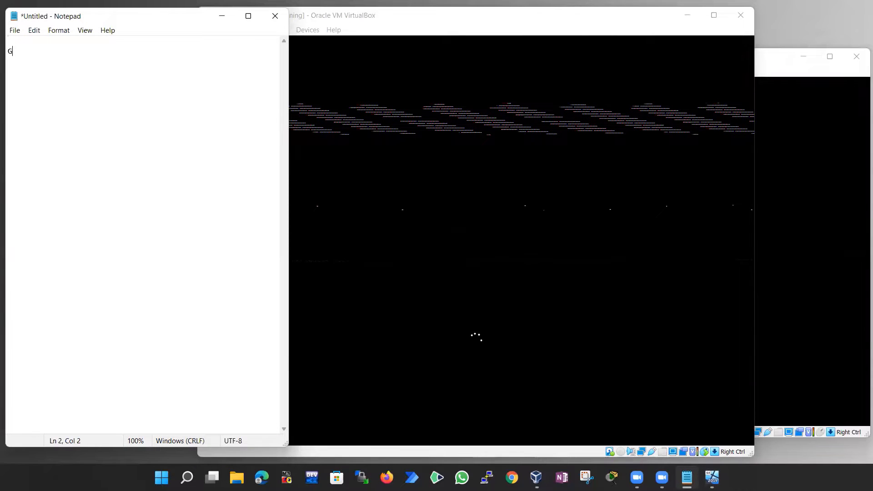
text(PO  = group policy object)
key(Return)
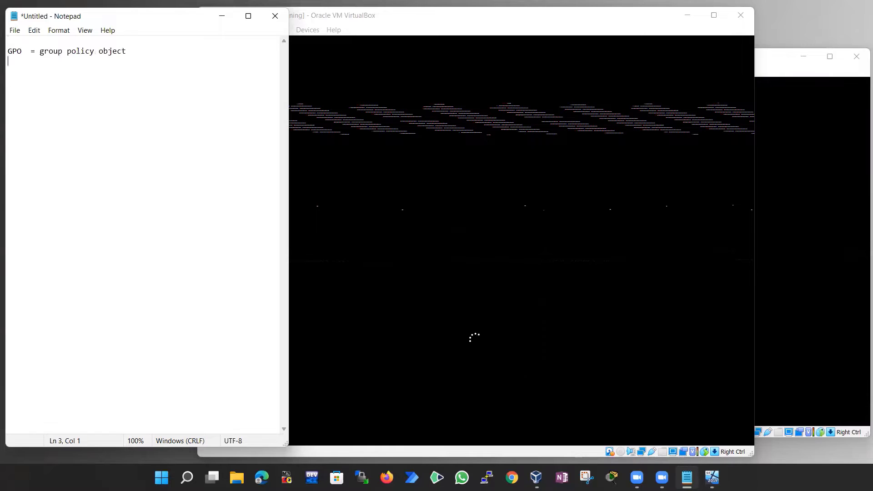
text(alloe)
key(BackSpace)
text(w )
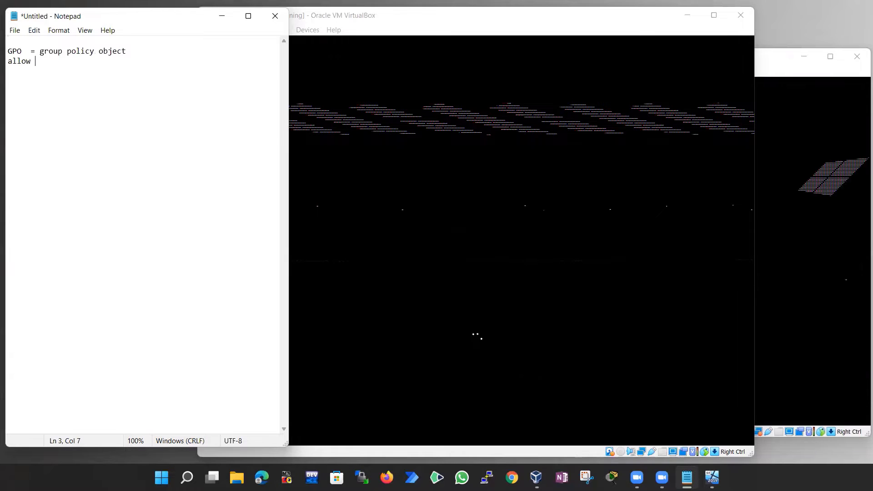
text(or deny permissio)
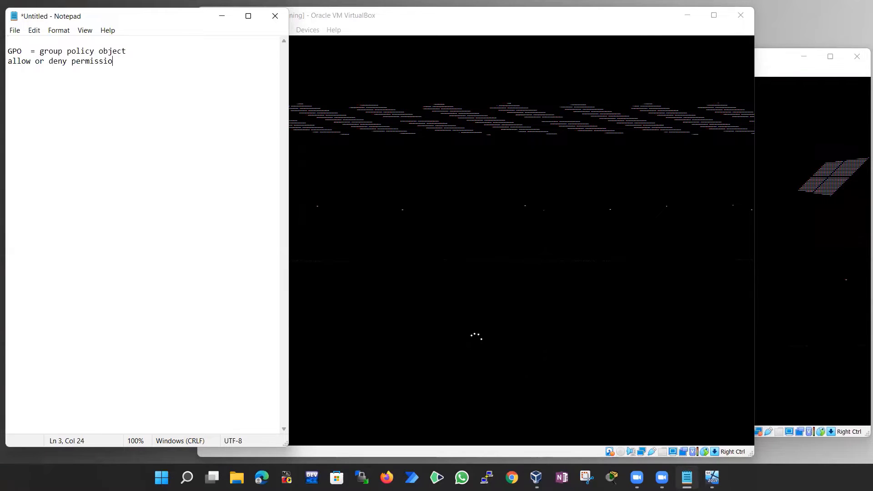
text(n for user )
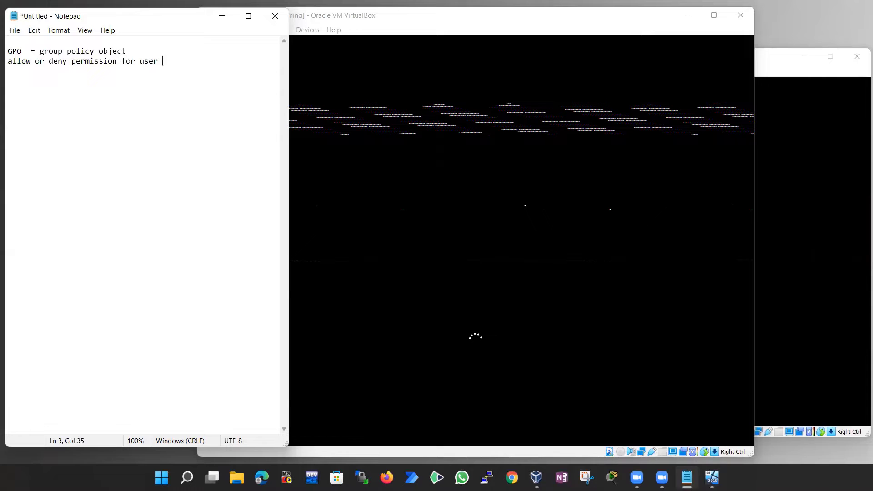
text(and computer)
key(Return)
key(Return)
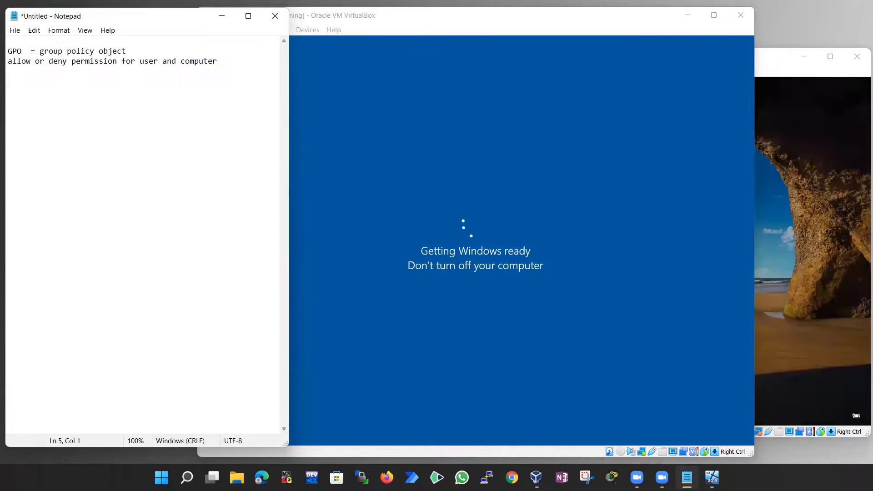
List 'users', 'grups', 'cdc other tree' and 'ou' on separate lines
text(users)
key(Return)
text(grups)
key(Return)
text(cdc other re)
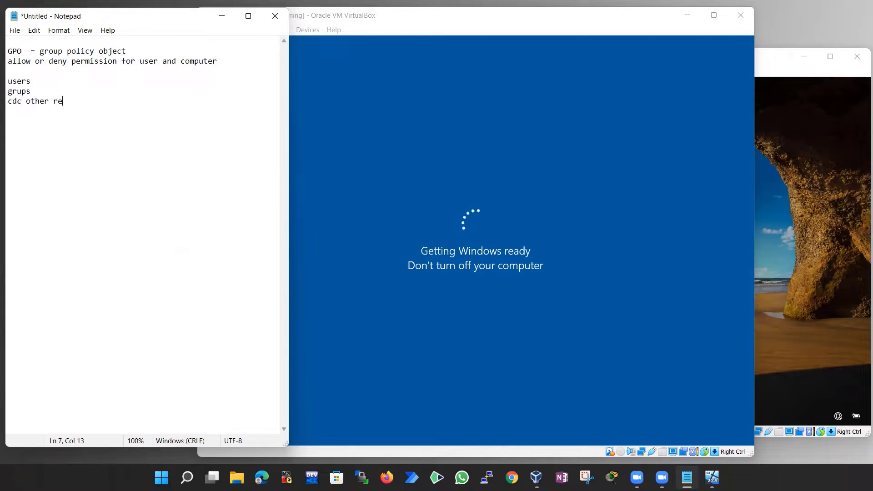
key(BackSpace)
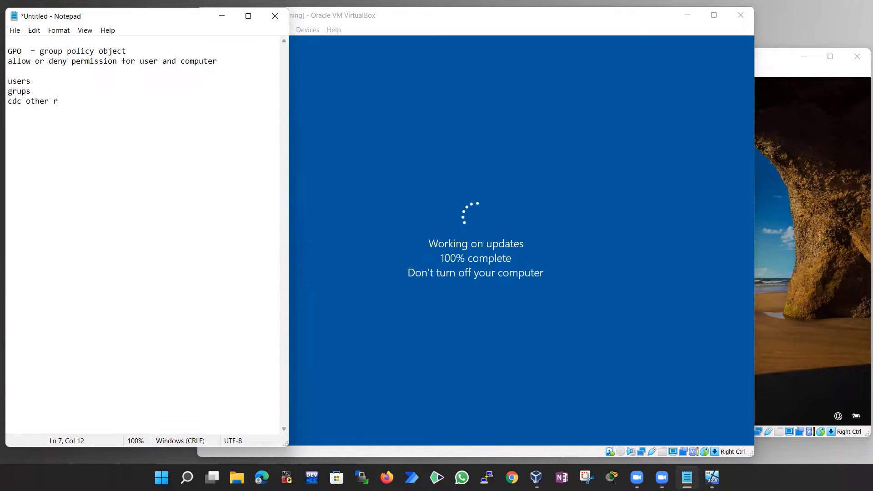
key(BackSpace)
text(tree)
key(Return)
text(ou)
key(Return)
key(Return)
key(Return)
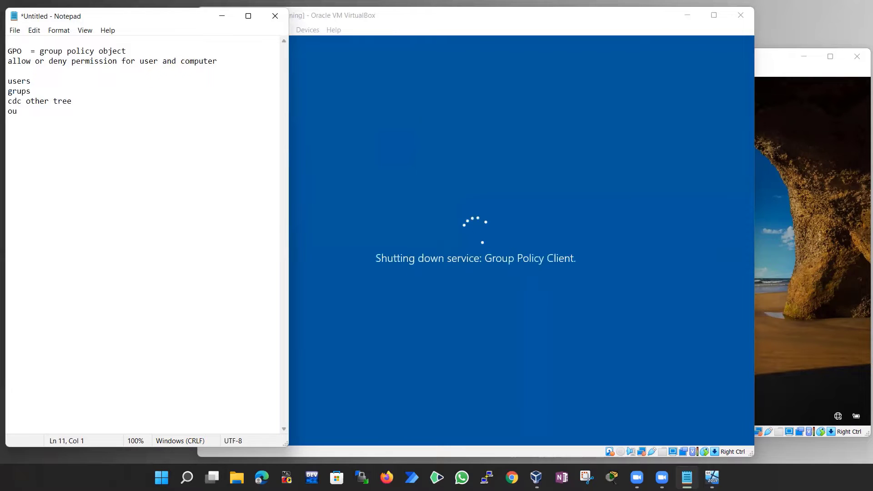
Add a GPO heading, 'create and manage backup', and the uses '1- permission for user and comp' and '2- deploy software', then select those two items
text(GPO)
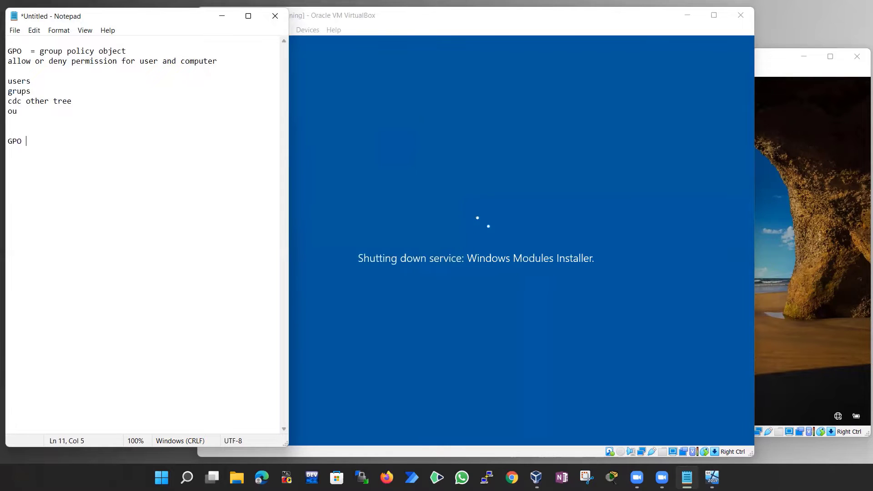
key(Return)
key(Return)
text(create  and manage backup)
key(Return)
key(Return)
key(Return)
text(1)
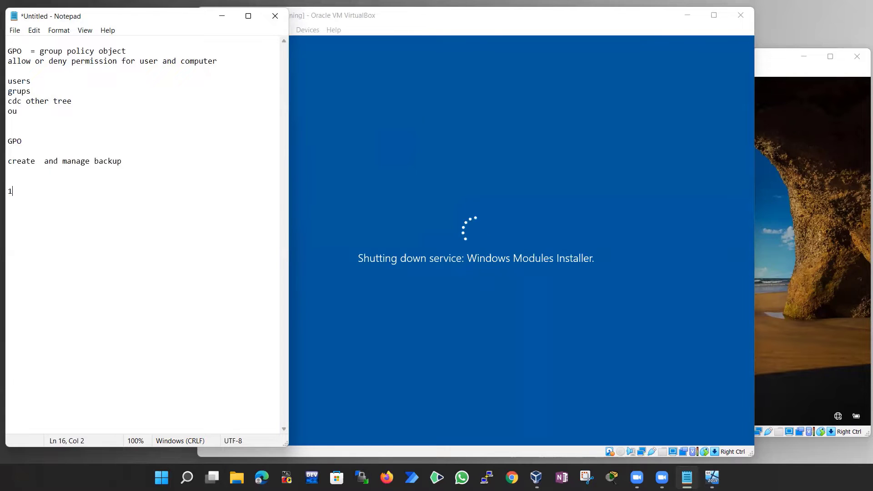
text(- pp)
key(BackSpace)
text(ermission for user )
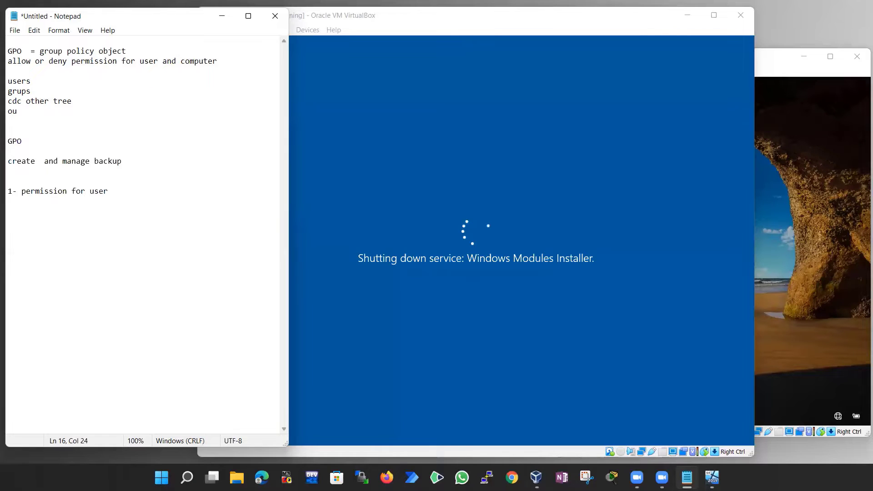
text(and comp)
key(Return)
text(2- deploy soft)
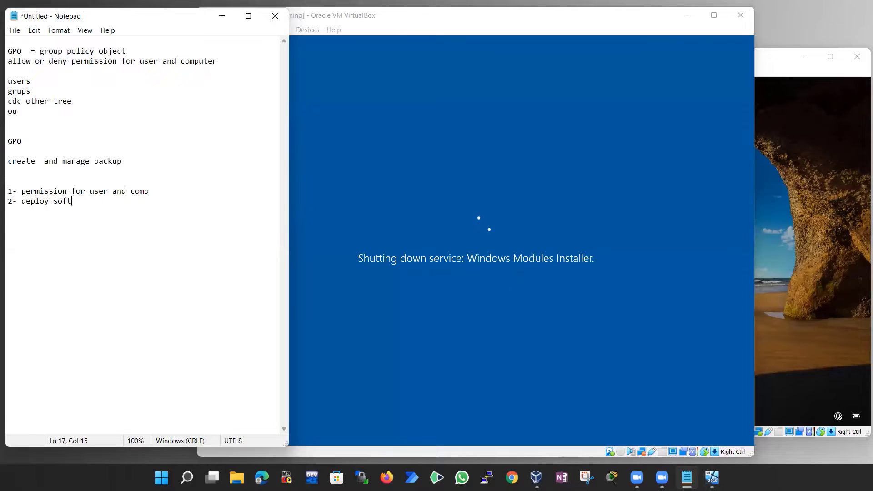
text(ware)
drag(179, 206, 86, 192)
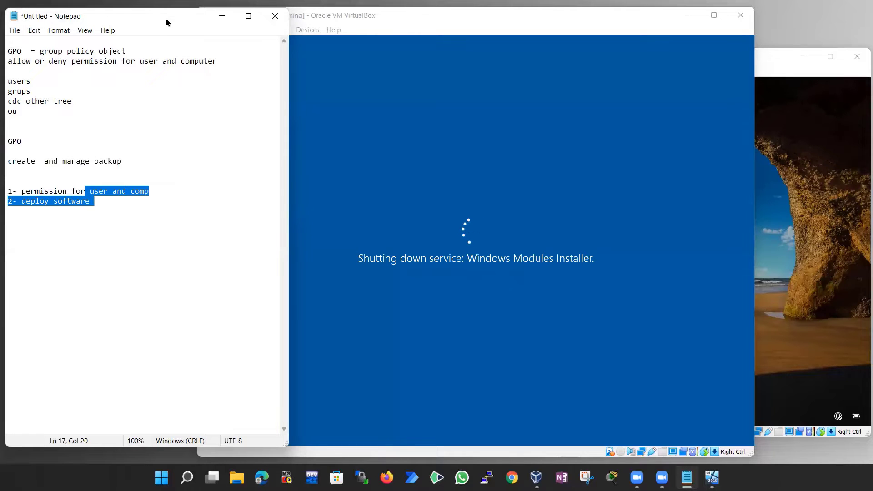
Minimize Notepad, separate the VM windows, and sign in to WIN-10 with its password
click(222, 15)
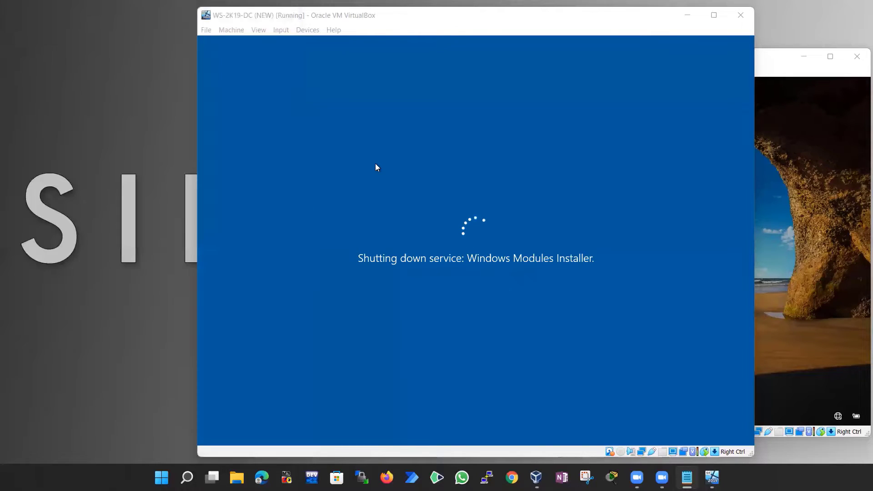
drag(318, 16, 152, 22)
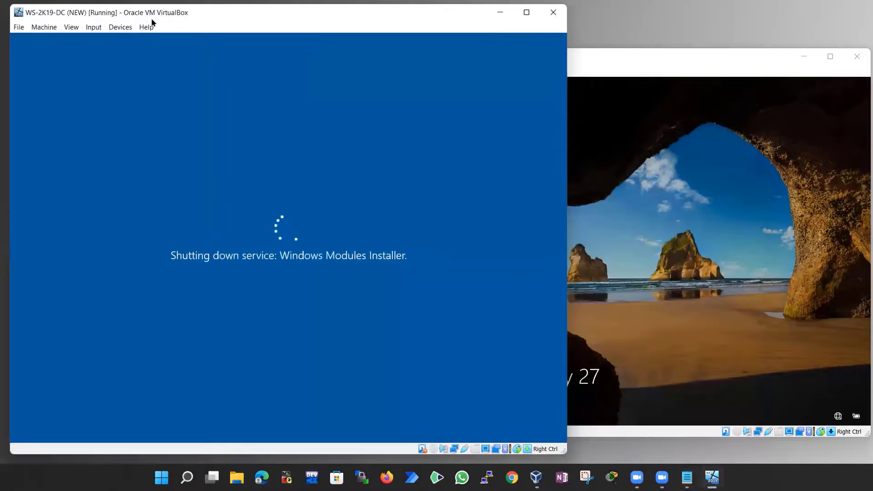
click(647, 261)
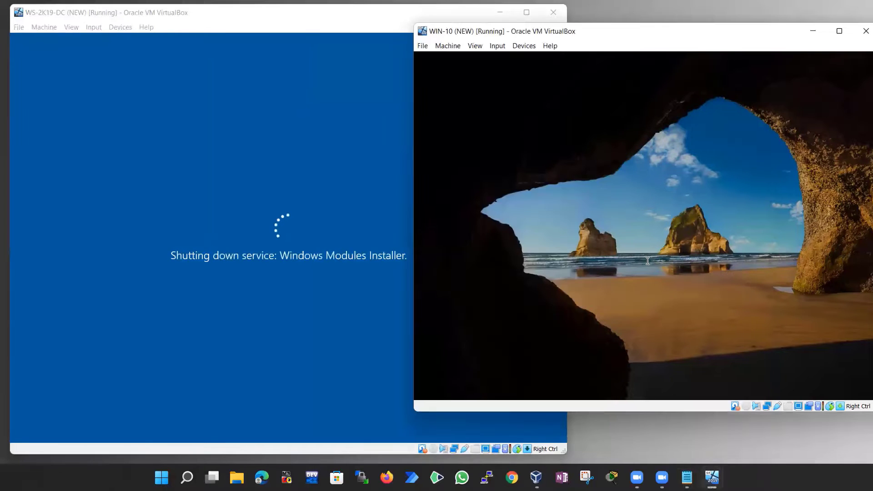
text(P)
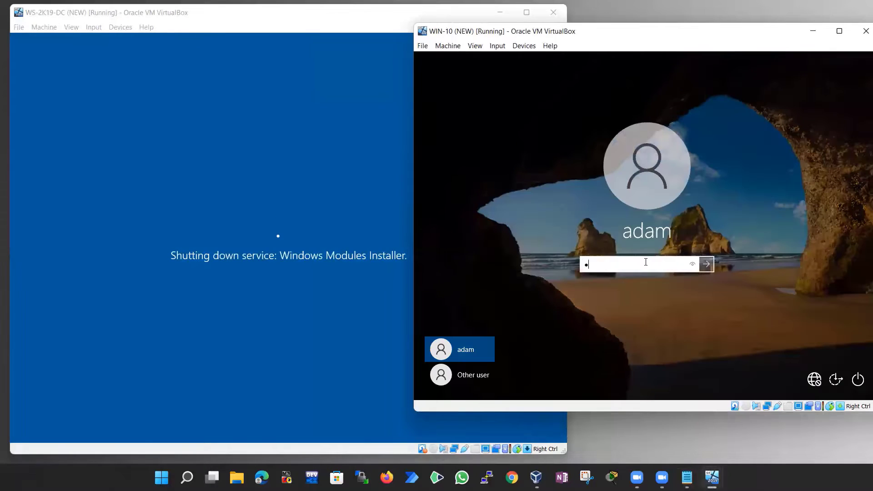
text(asswo)
key(Return)
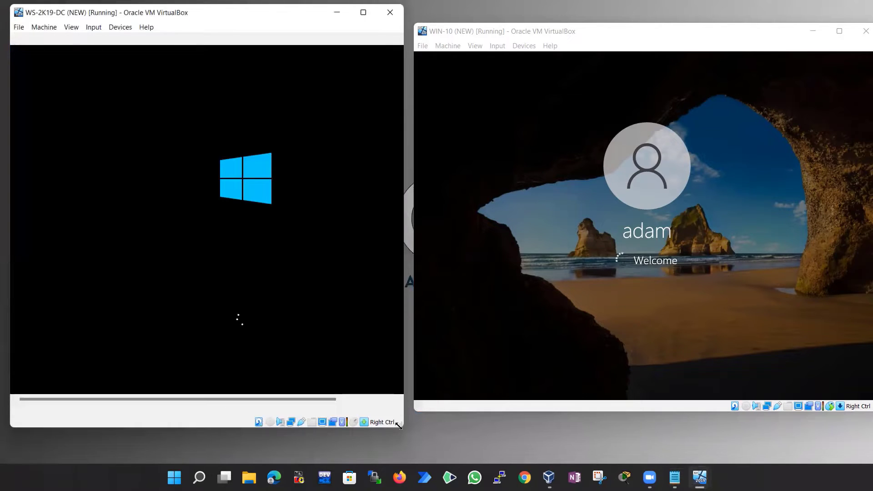
Enlarge and reposition the WS-2K19-DC window
drag(399, 425, 532, 437)
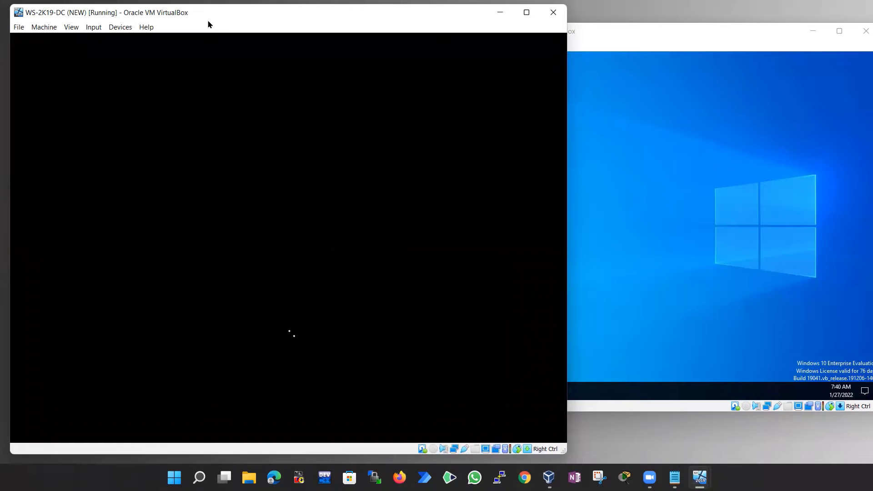
drag(197, 12, 191, 11)
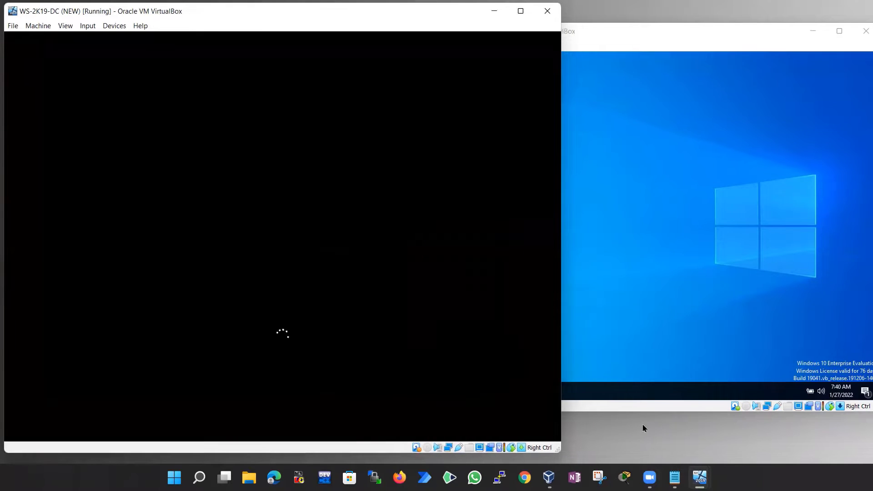
click(670, 433)
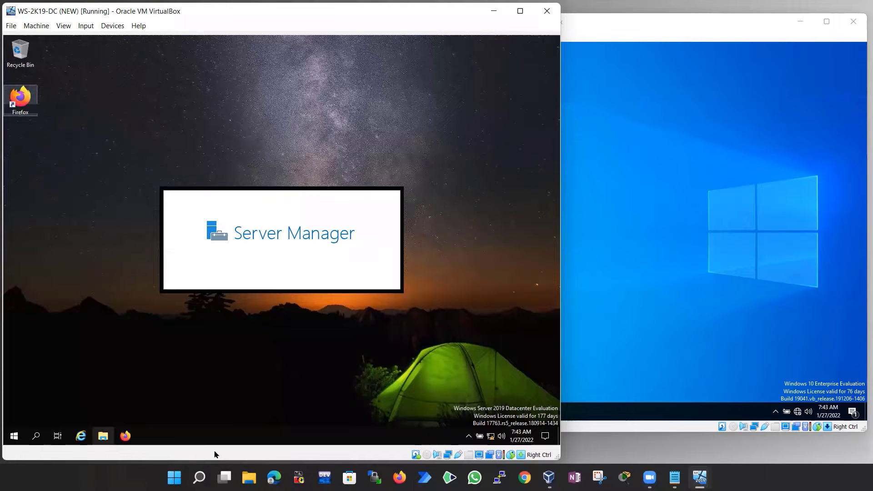
Dismiss the server-list load error and the Remote Desktop licensing notification
click(712, 132)
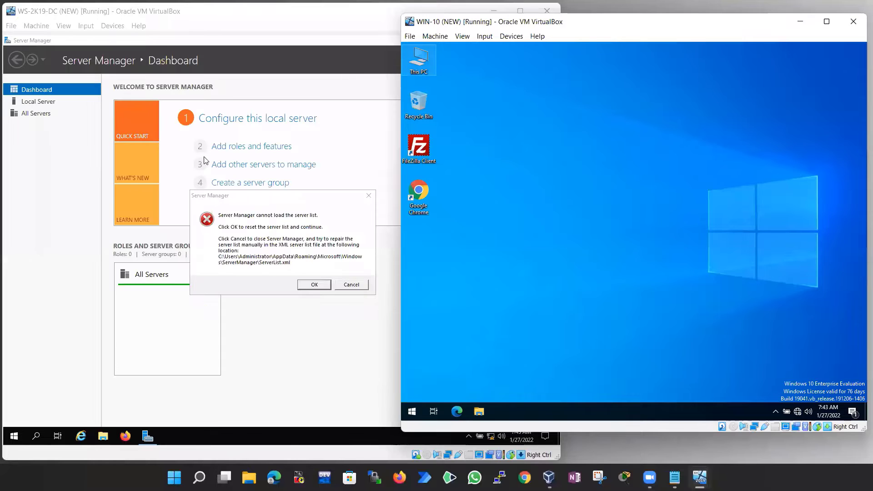
click(313, 285)
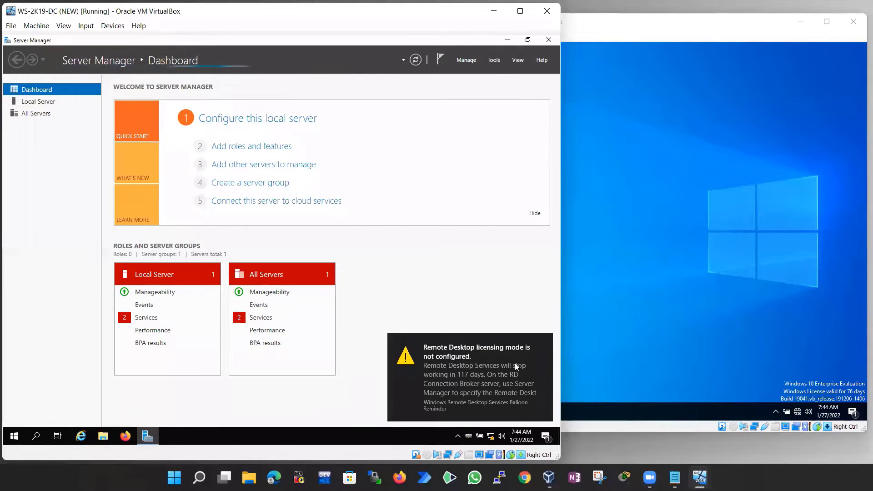
click(545, 346)
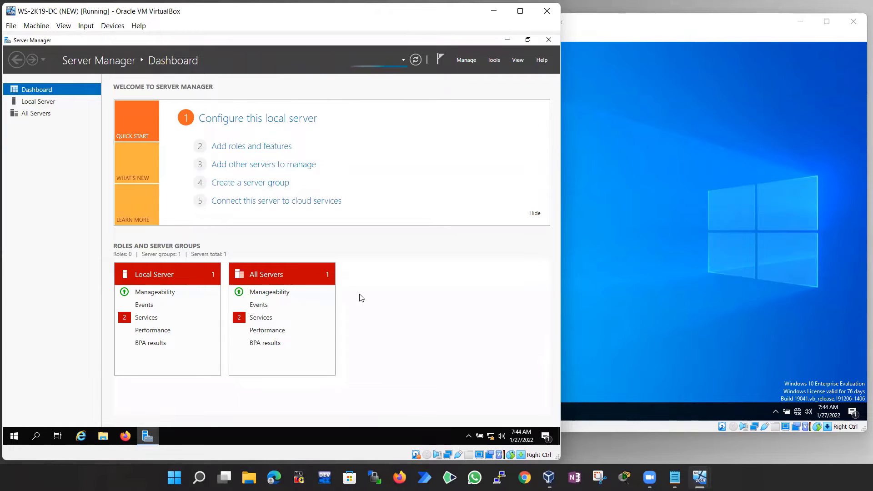
Show DC-1's Local Server properties, with domain sikholive.com and Ethernet 192.168.0.10
click(614, 147)
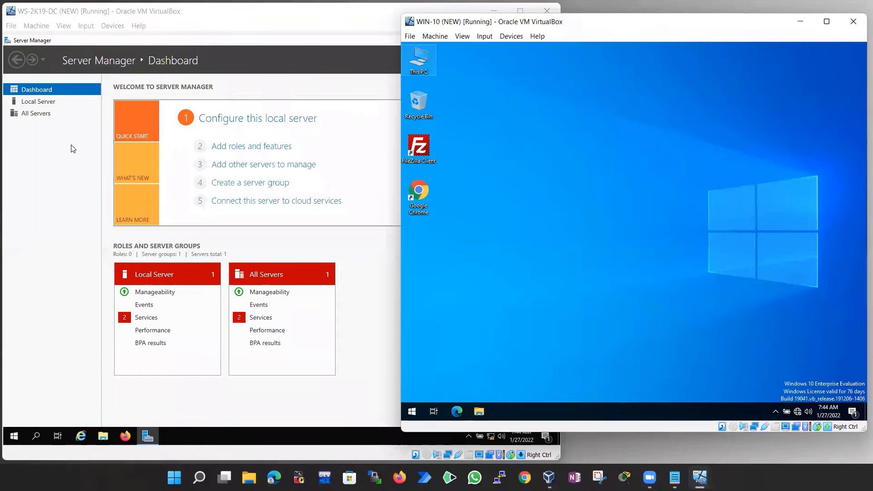
click(345, 139)
click(640, 130)
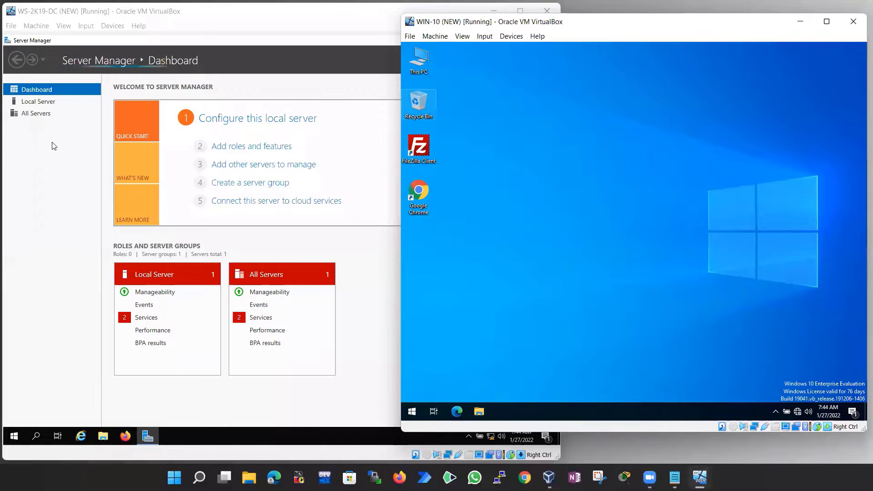
click(224, 156)
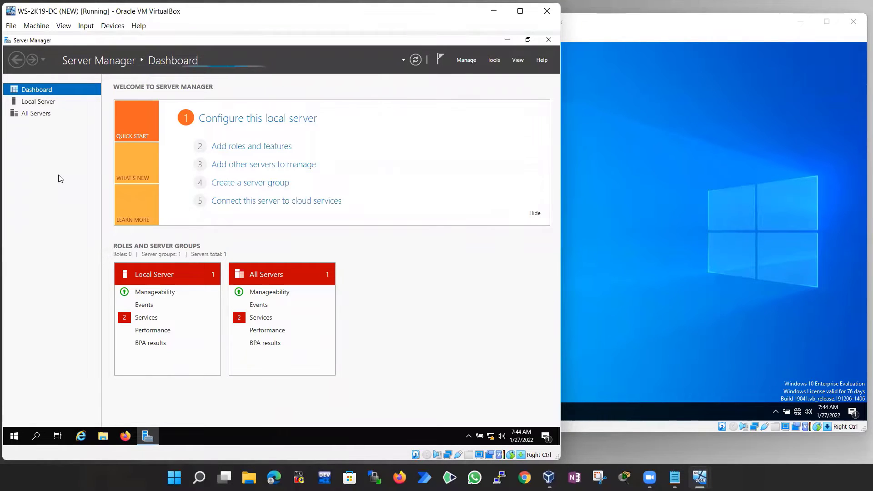
click(44, 105)
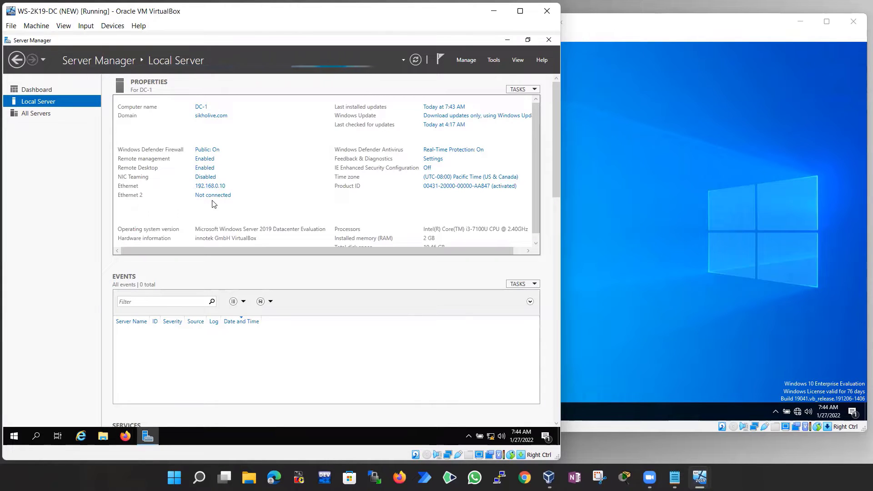
Run ping 192.168.0.10 from WIN-10's Command Prompt, then close it and return to the DC
click(634, 145)
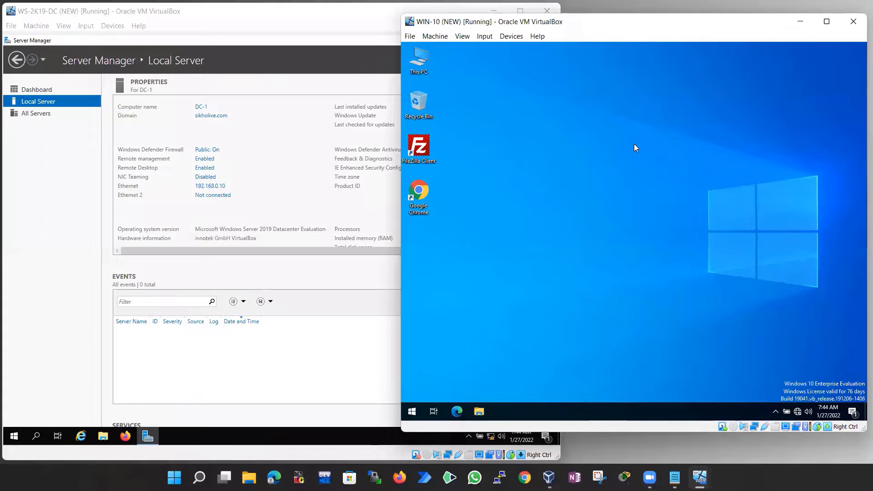
key(super+r)
text(cmd)
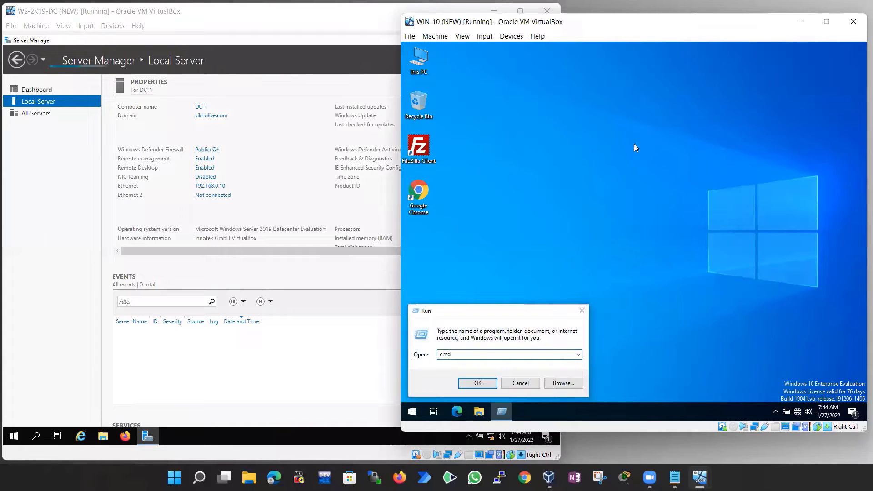
key(Return)
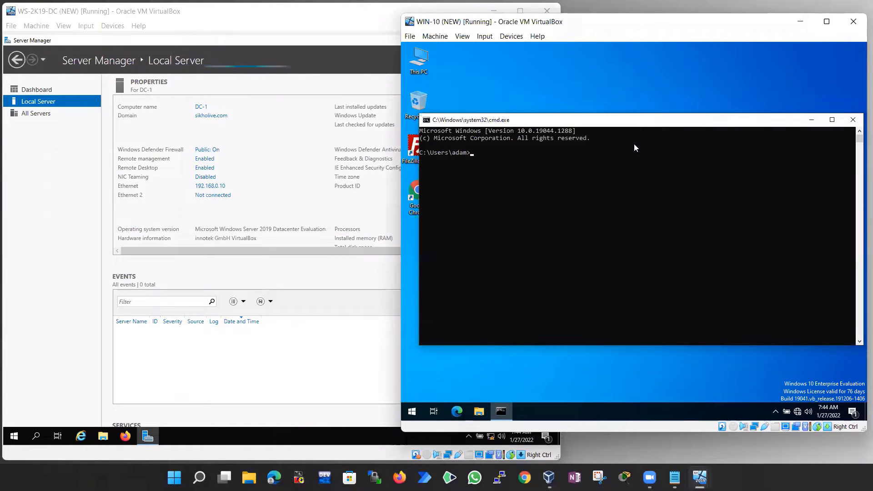
text(ping 192.1685.0.)
key(BackSpace)
key(BackSpace)
key(BackSpace)
key(BackSpace)
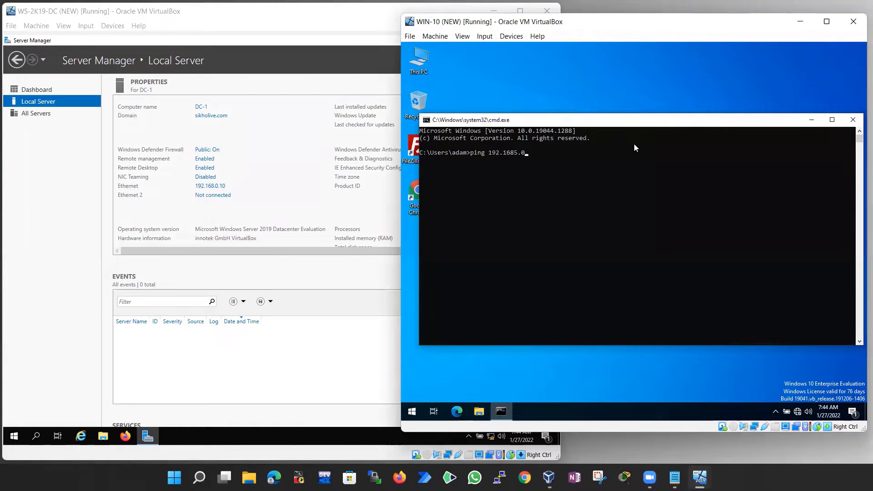
text(.0.10)
key(Return)
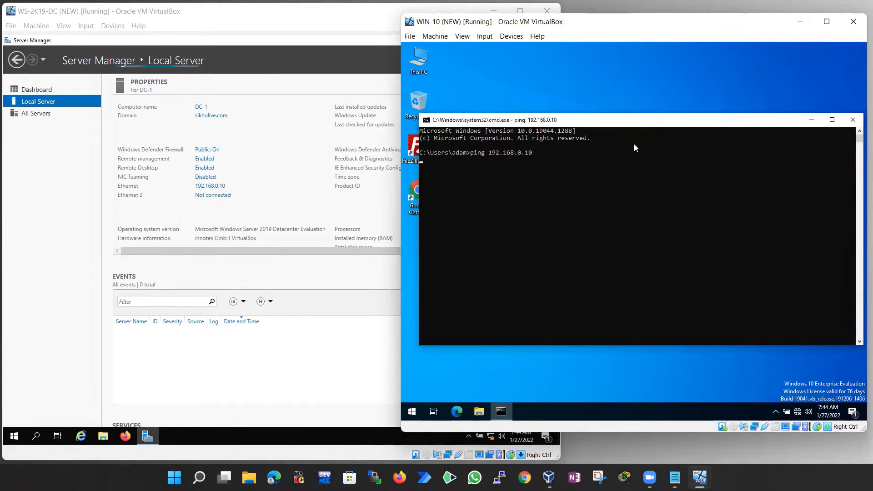
click(852, 120)
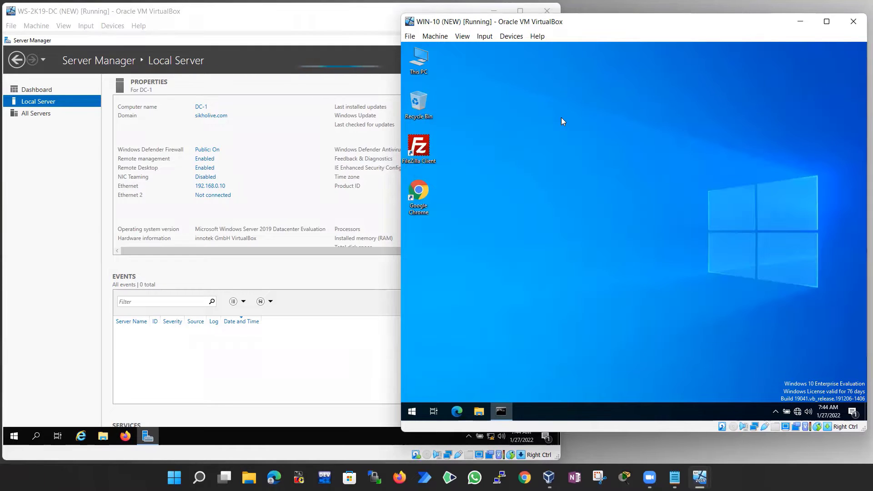
click(209, 136)
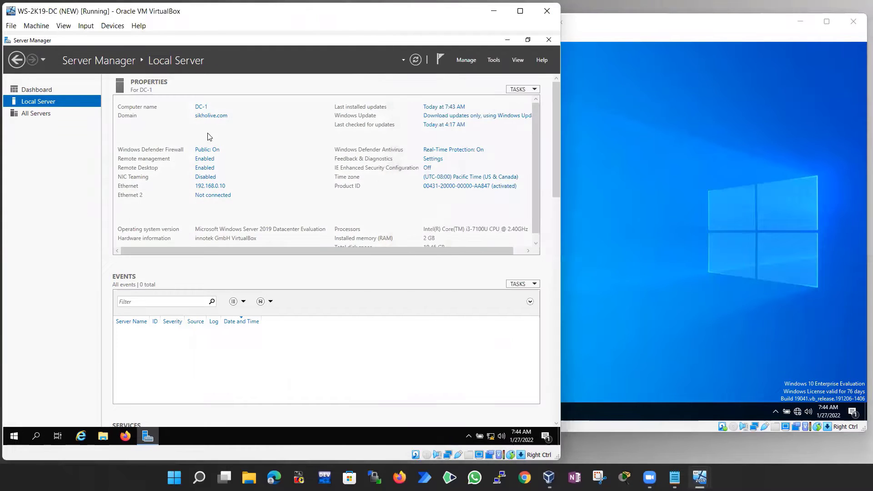
Launch Active Directory Users and Computers, enlarge its window, and widen the tree pane
click(494, 60)
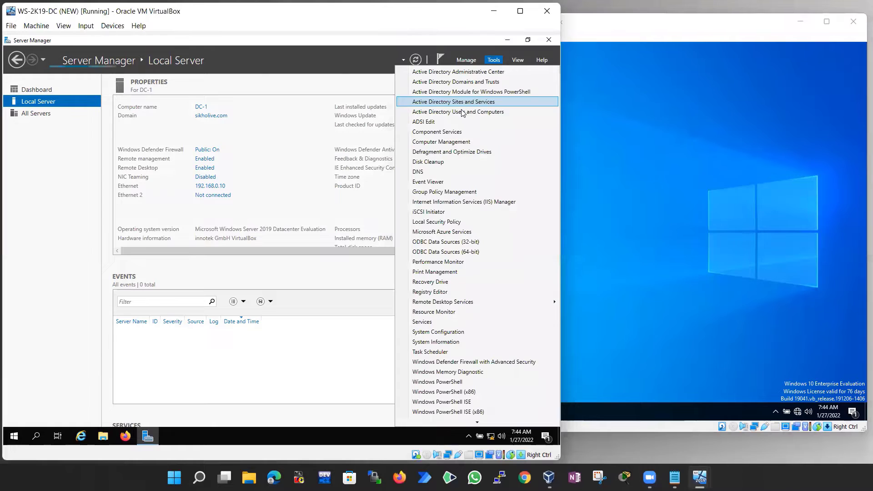
click(444, 114)
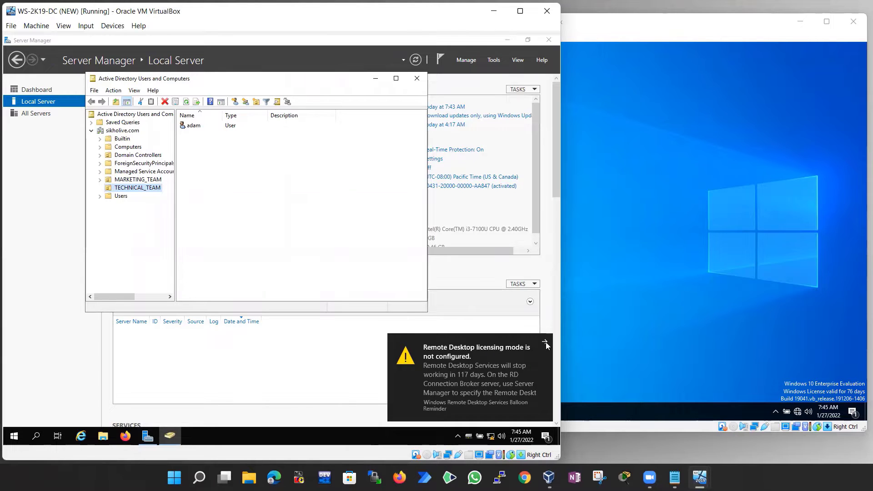
click(545, 342)
drag(247, 77, 181, 61)
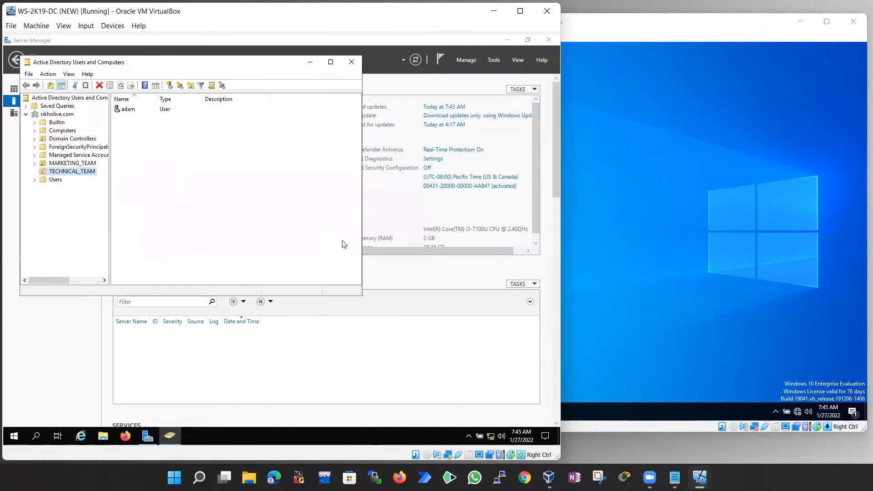
drag(362, 295, 537, 420)
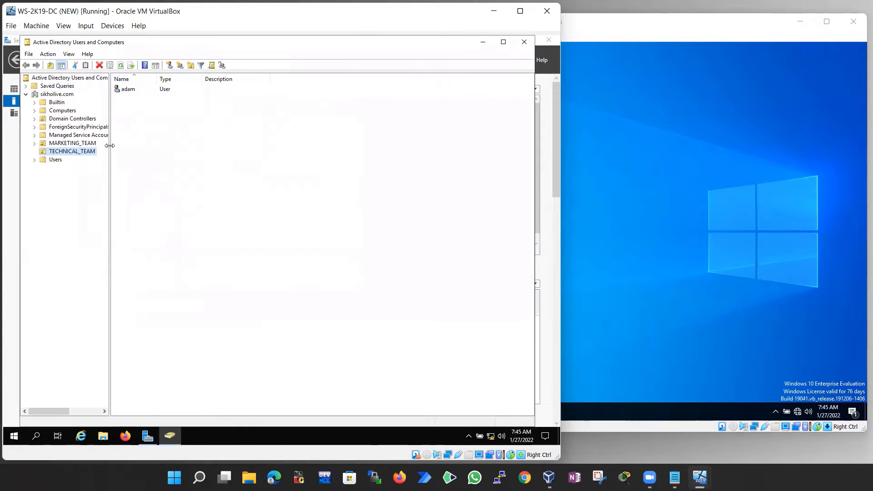
drag(109, 145, 153, 147)
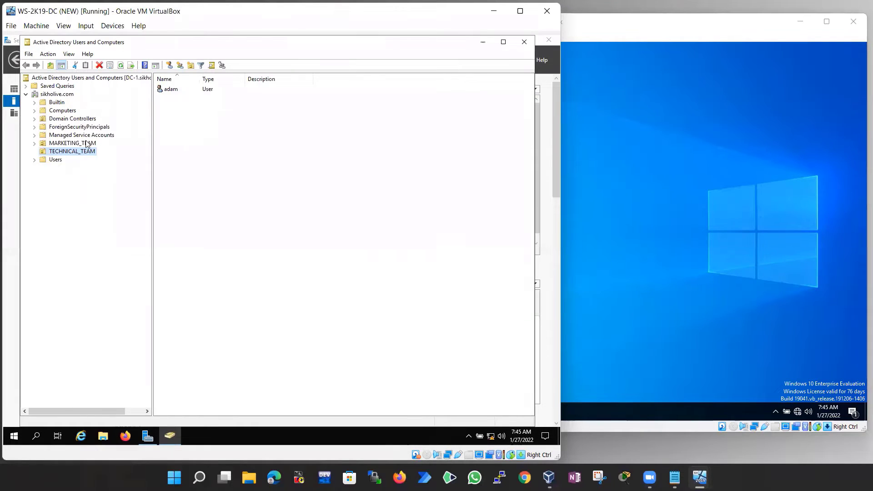
Browse the Users accounts test1 and test2, then the sikholive.com containers through MARKETING_TEAM
click(54, 160)
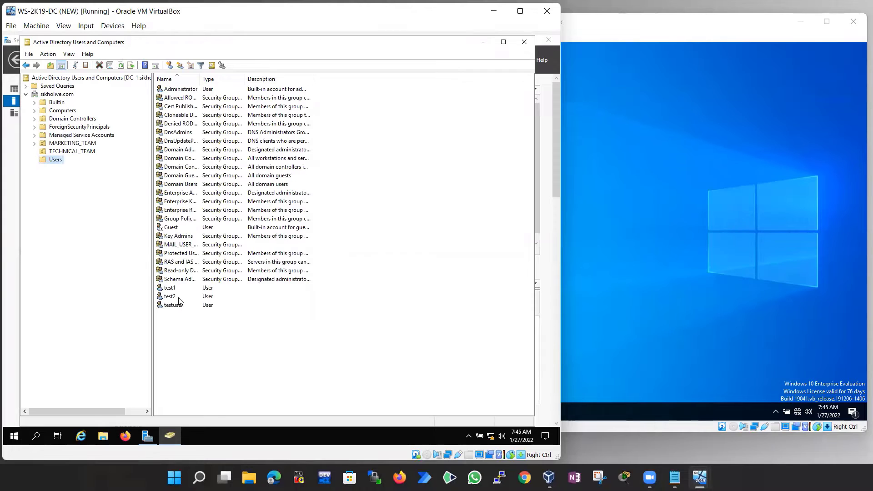
click(172, 290)
click(176, 299)
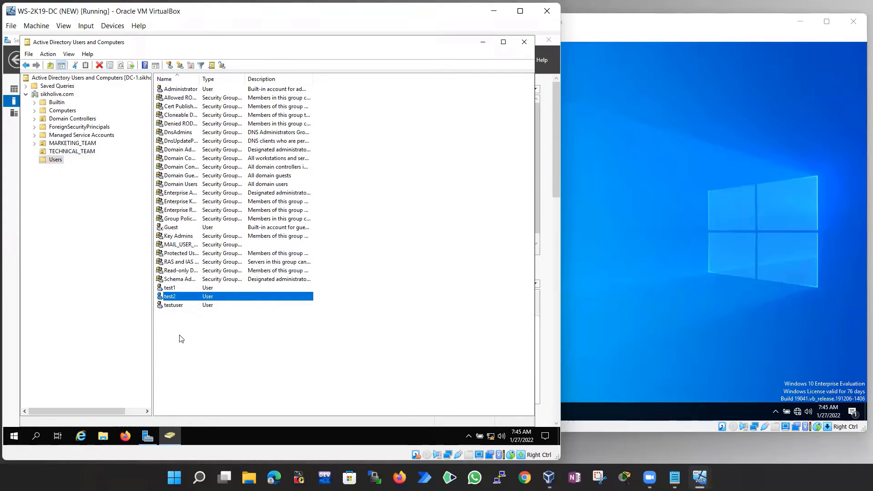
click(189, 321)
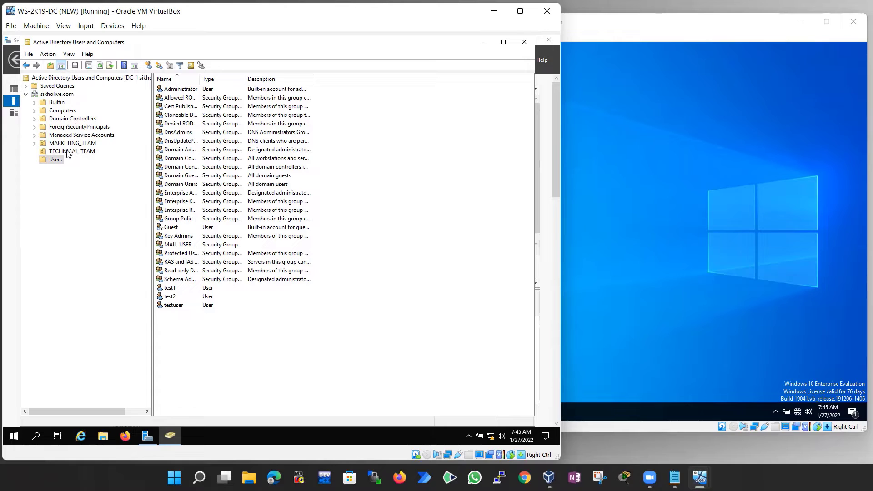
click(58, 95)
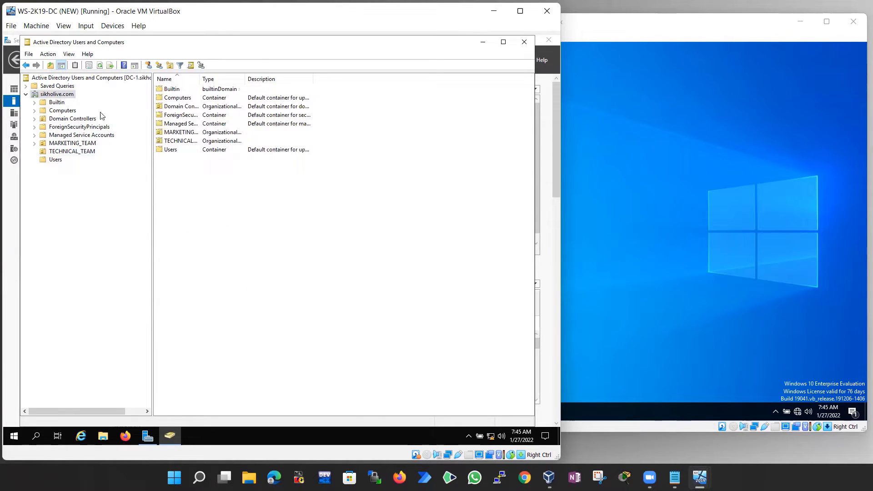
click(57, 103)
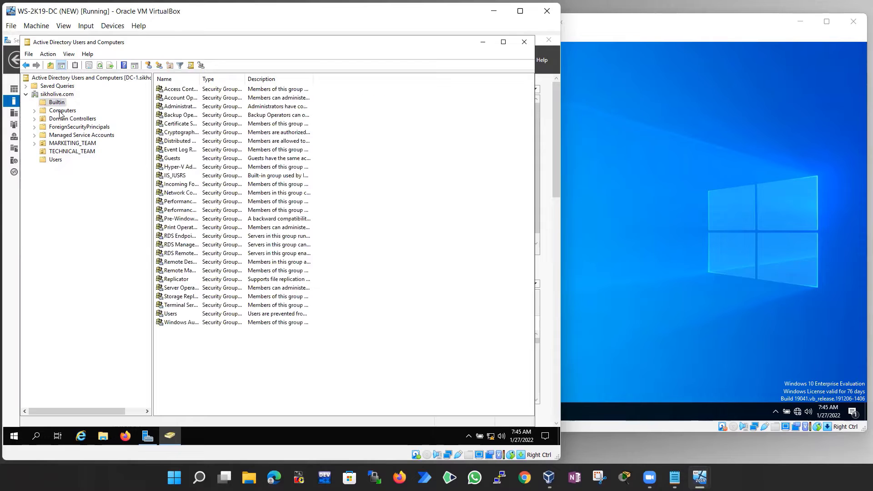
click(60, 111)
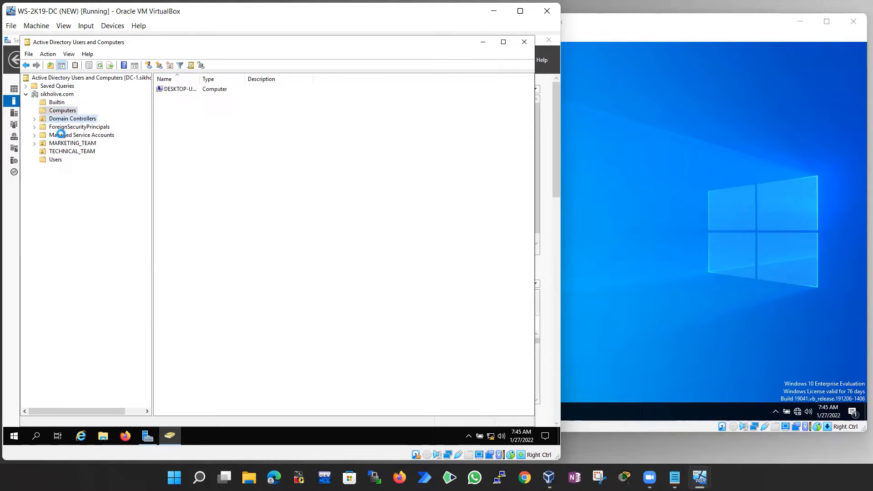
click(62, 119)
click(65, 127)
click(66, 144)
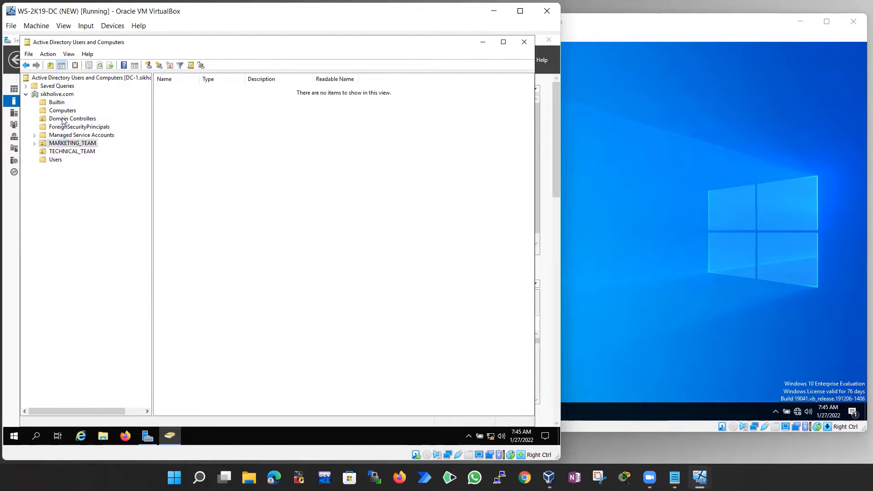
click(51, 95)
Create a new organizational unit named ACCOUNT_TEAM under sikholive.com
right_click(51, 95)
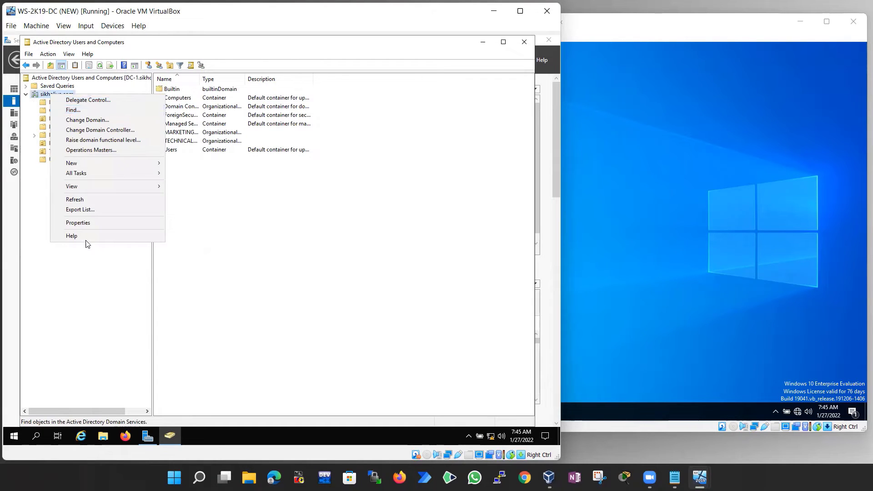
mouse_move(85, 165)
click(191, 234)
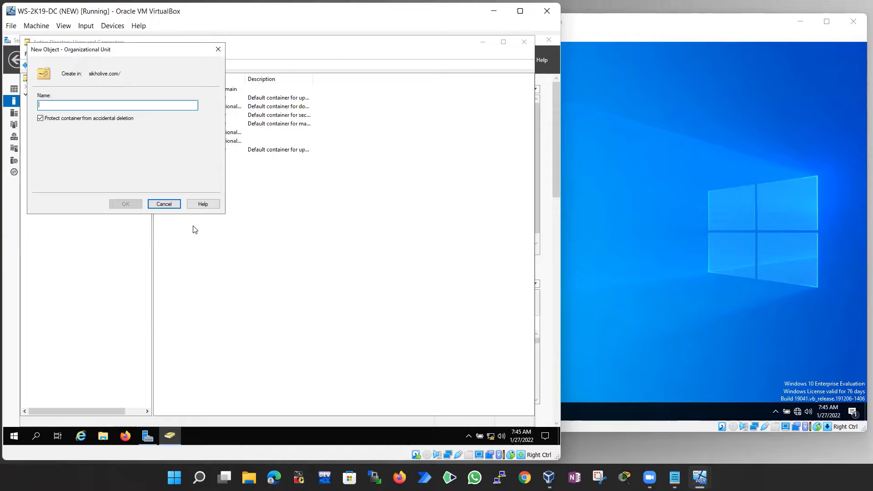
text(ACCOUNT_TEAM)
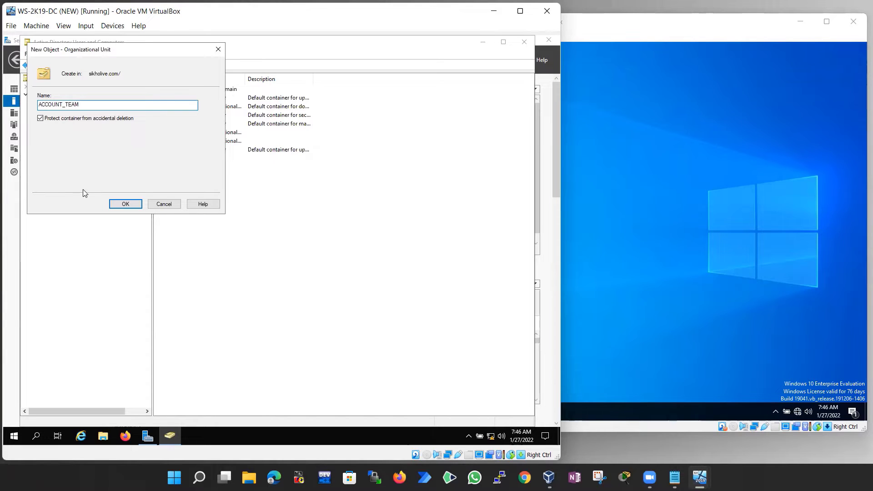
double_click(86, 102)
click(125, 203)
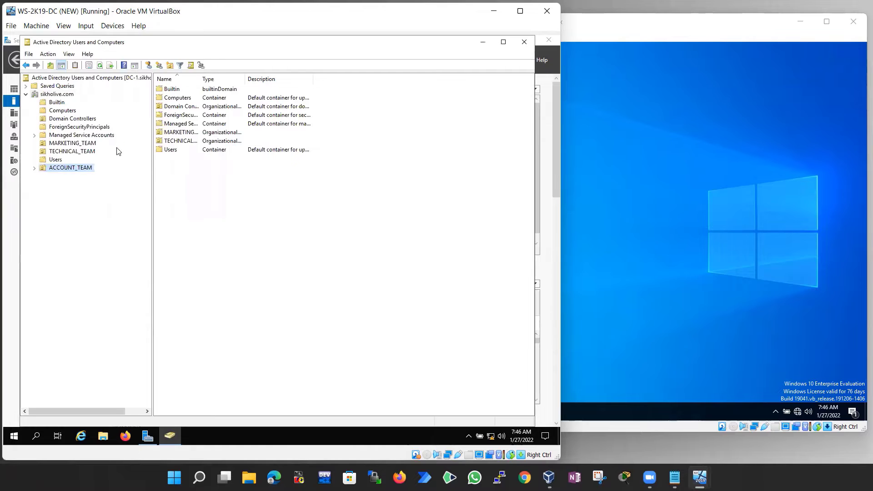
Try deleting ACCOUNT_TEAM and acknowledge the insufficient-privileges error
right_click(71, 168)
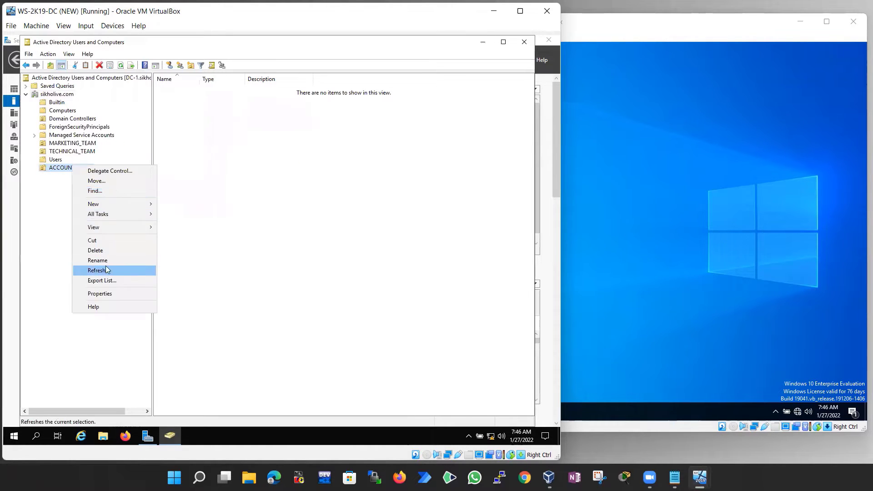
click(103, 254)
click(306, 269)
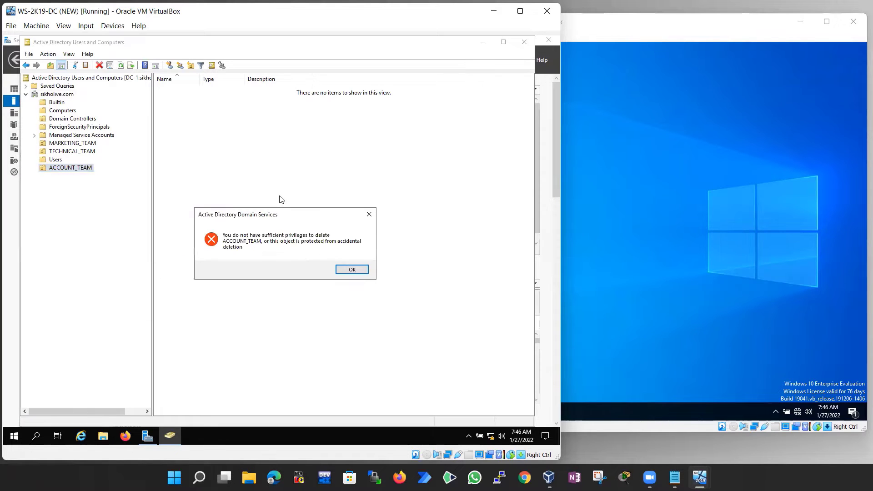
click(353, 271)
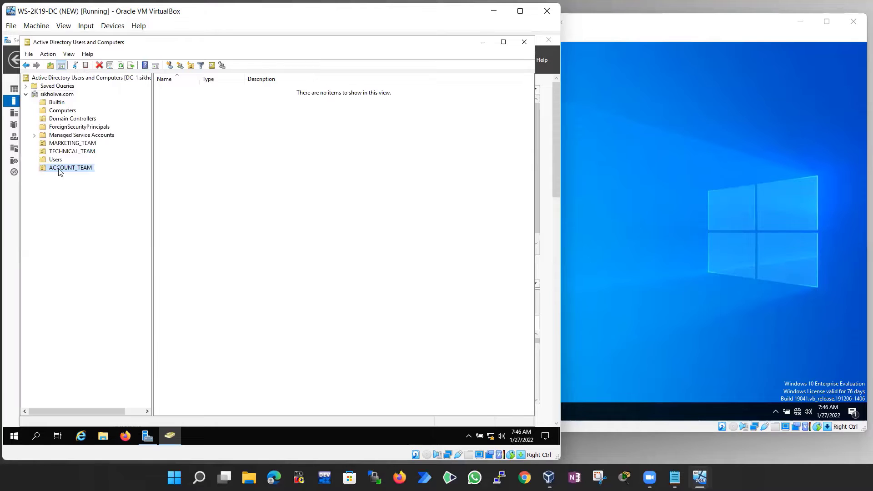
click(69, 54)
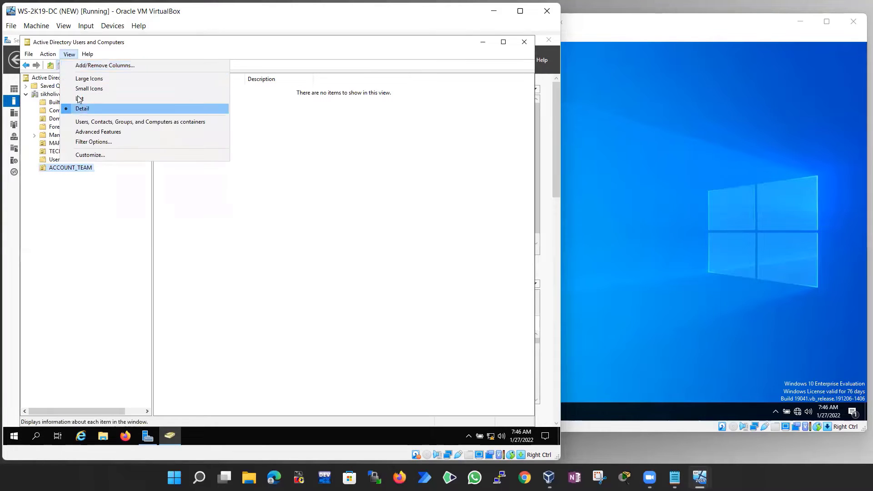
click(95, 132)
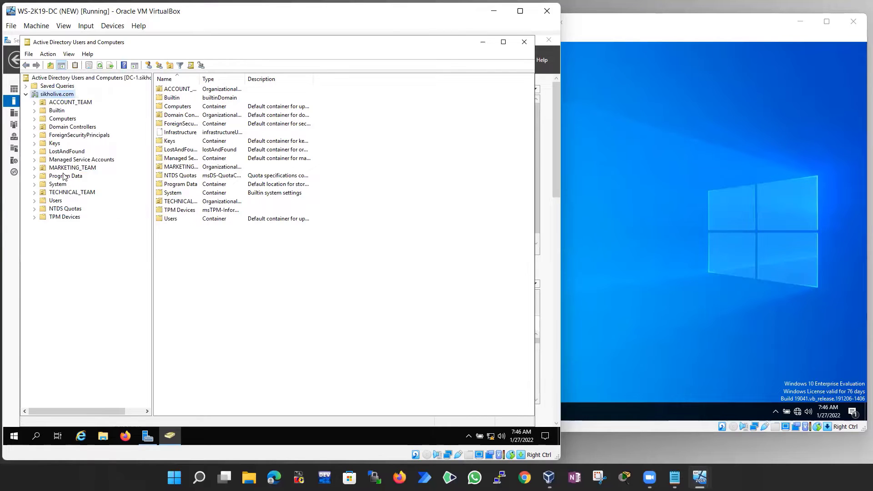
click(71, 102)
right_click(71, 103)
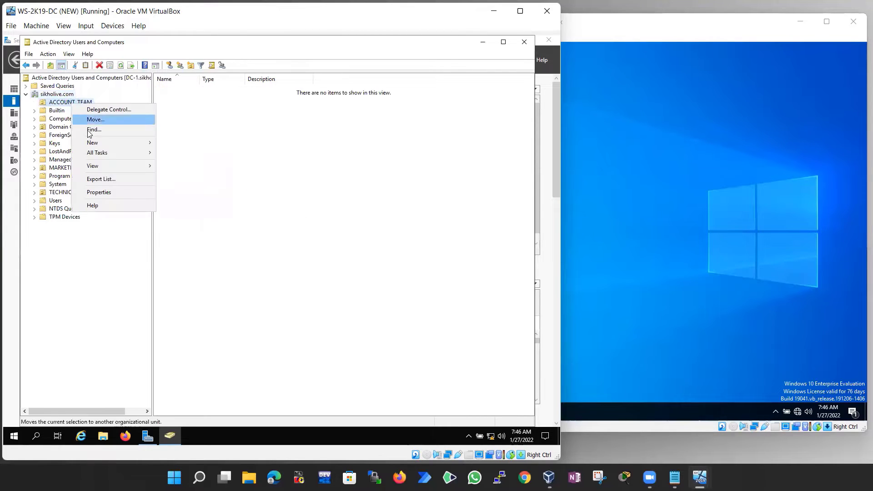
click(99, 192)
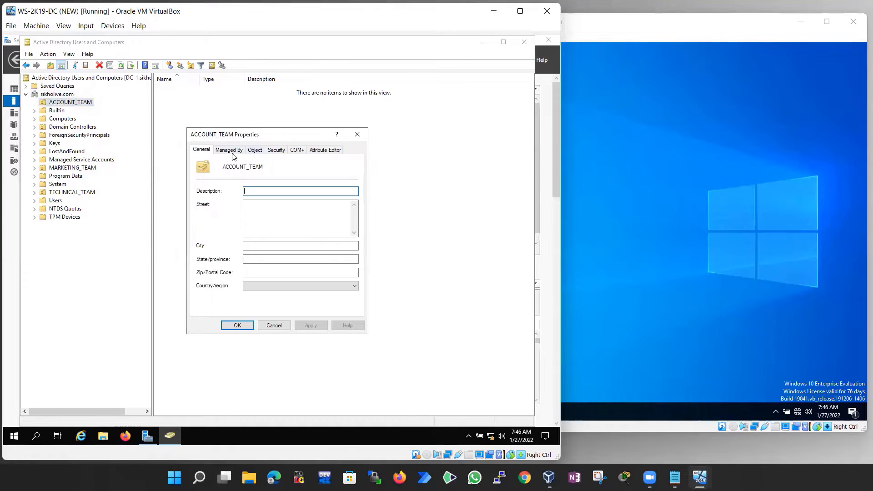
click(254, 151)
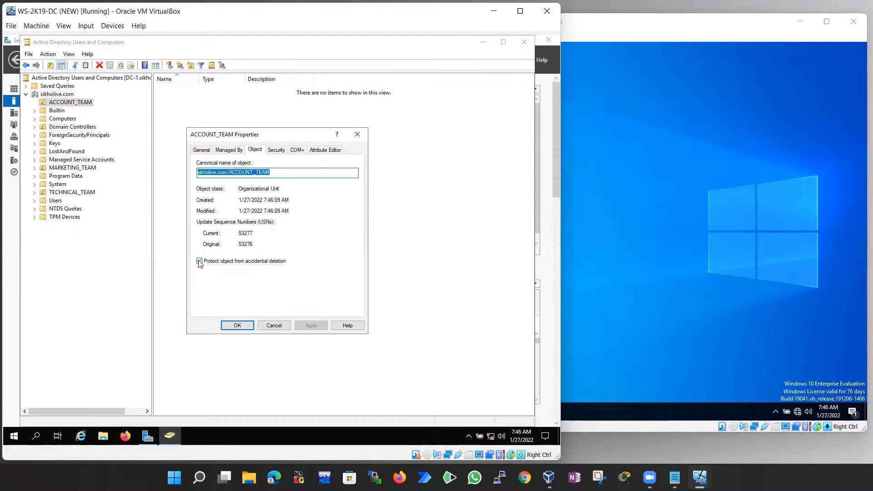
click(69, 54)
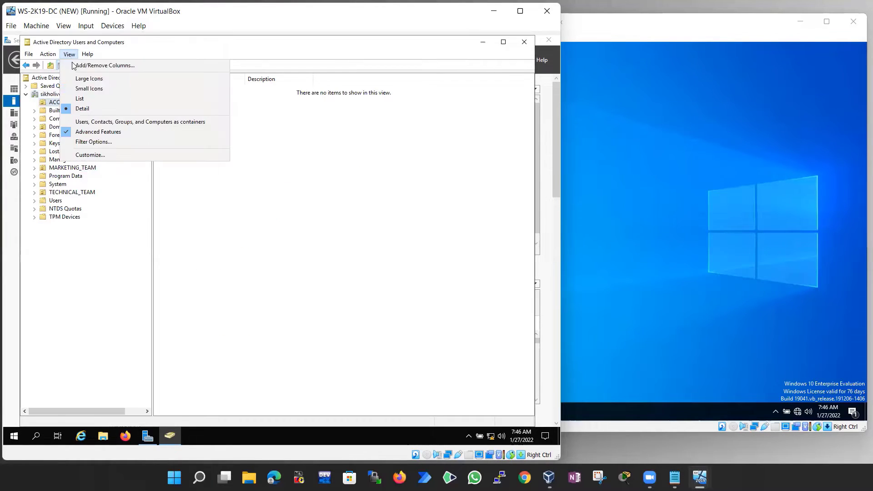
click(89, 132)
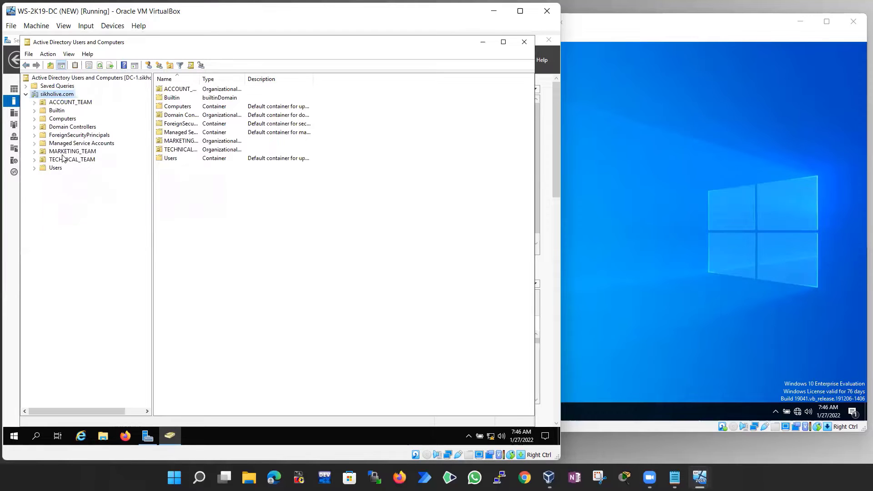
click(55, 102)
right_click(59, 102)
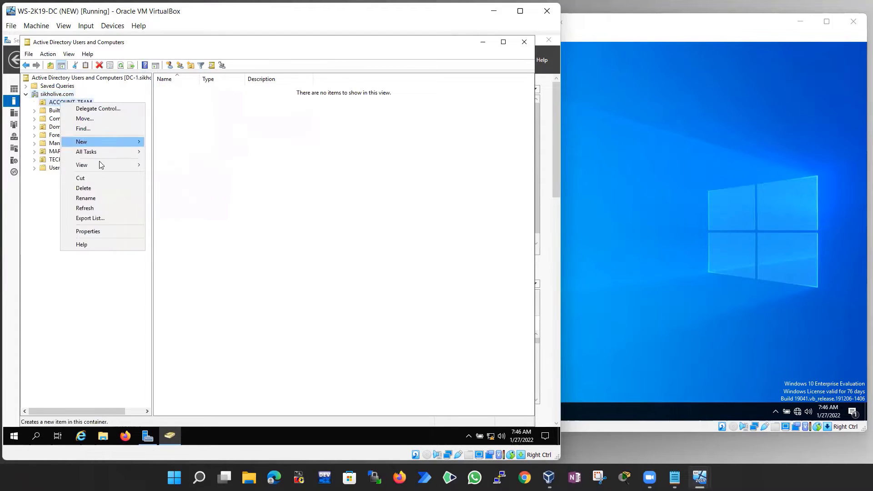
click(90, 229)
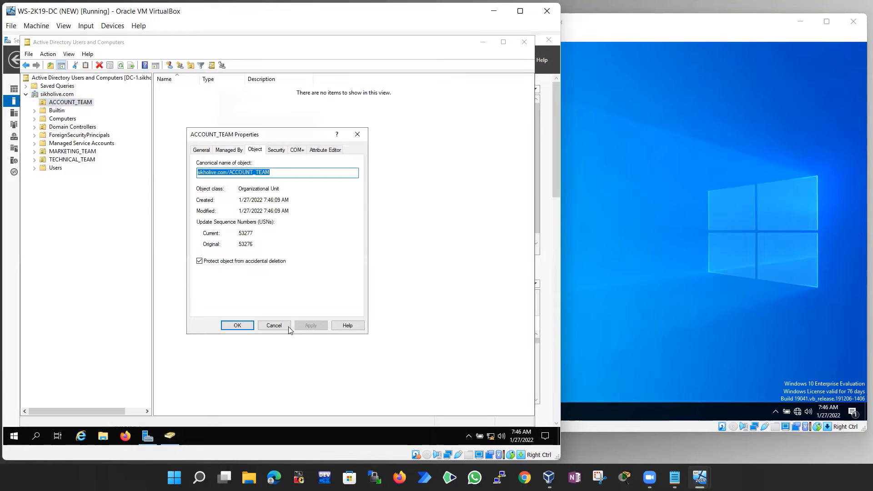
key(Escape)
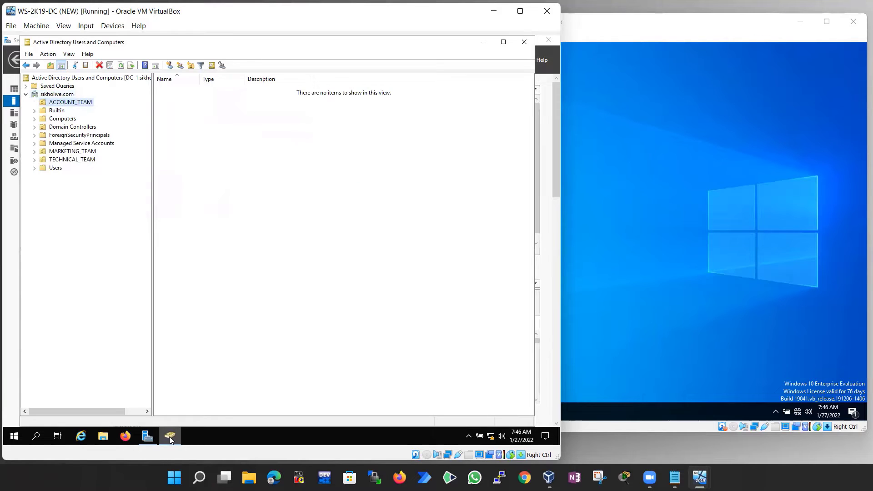
right_click(69, 103)
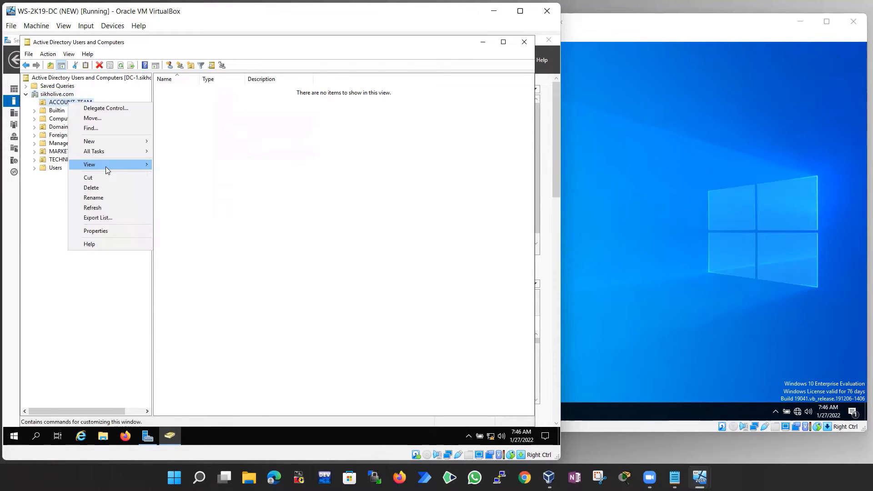
click(94, 231)
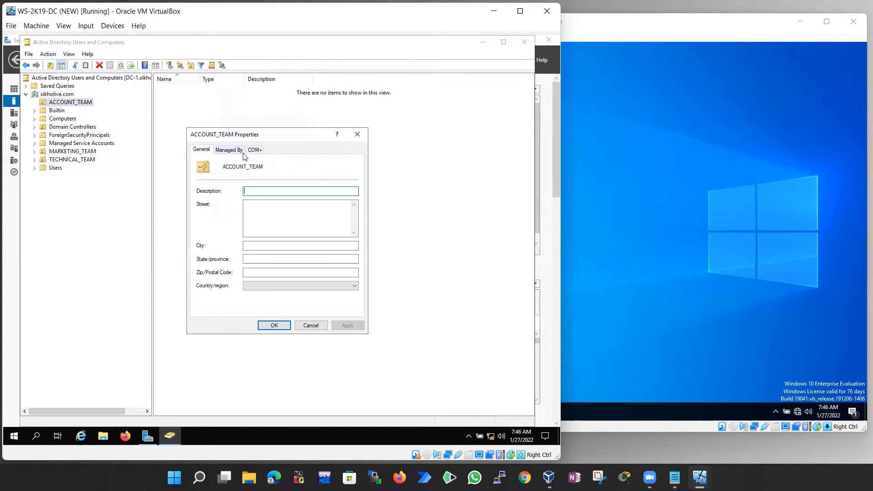
click(309, 325)
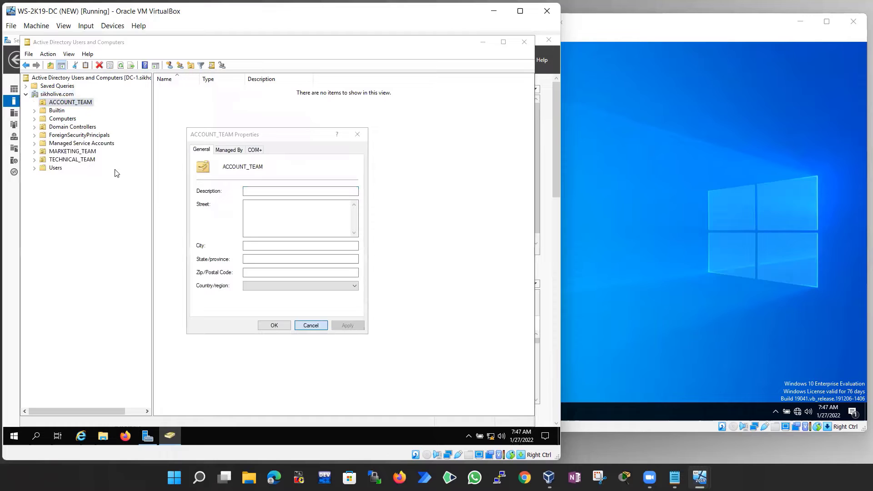
click(68, 103)
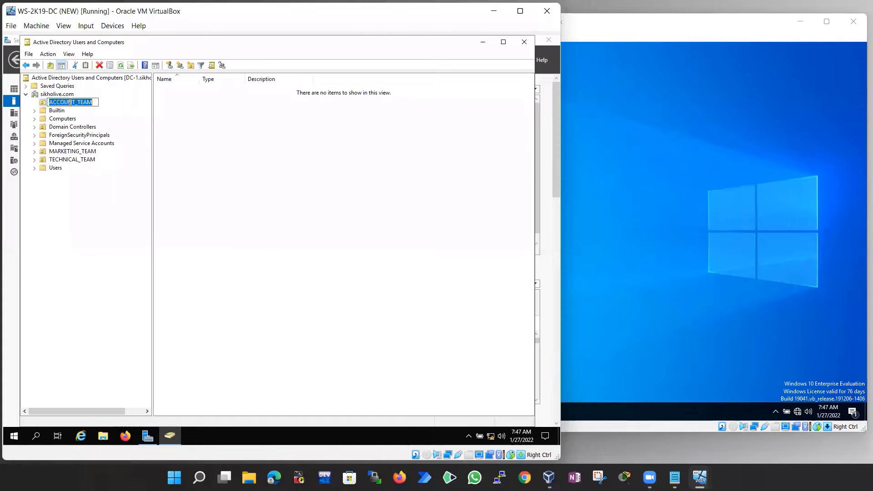
Cancel the rename, then browse TECHNICAL_TEAM, ACCOUNT_TEAM and the Users accounts test1 and test2
key(Escape)
click(63, 160)
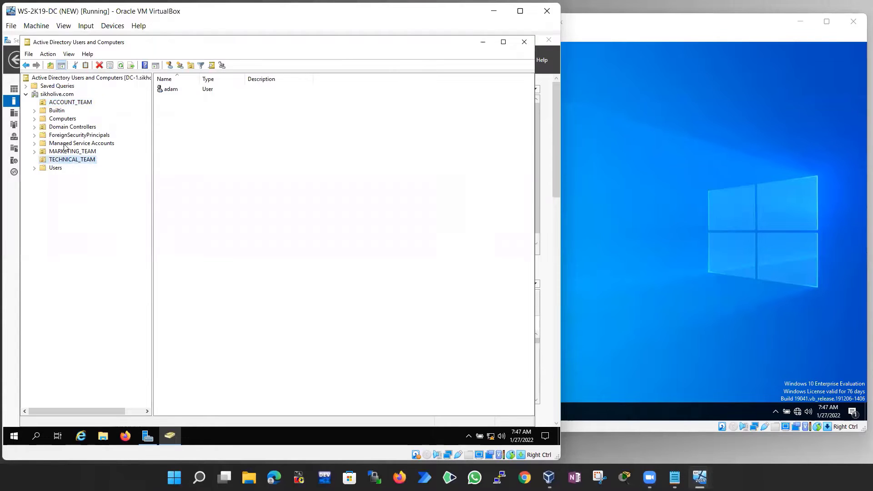
click(68, 102)
click(54, 168)
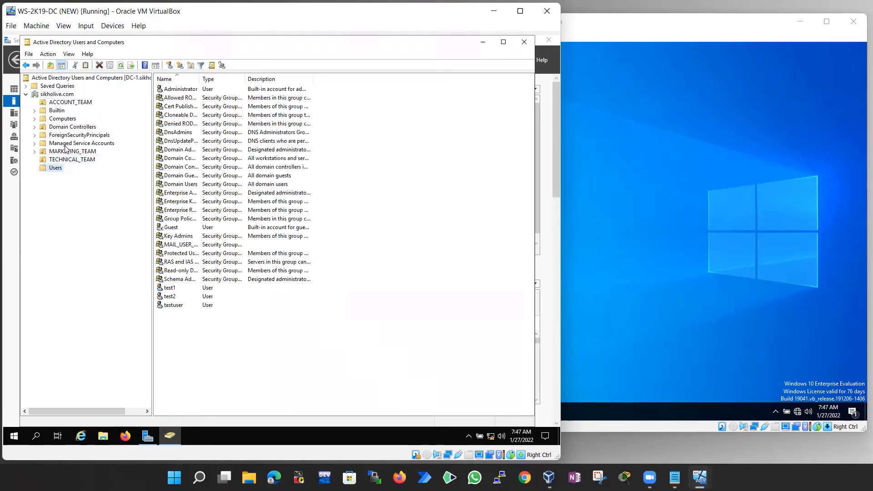
click(65, 104)
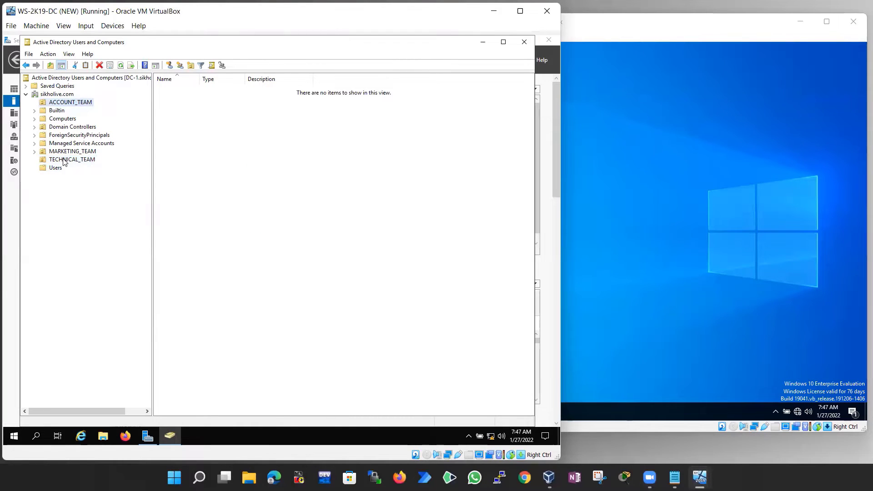
click(82, 160)
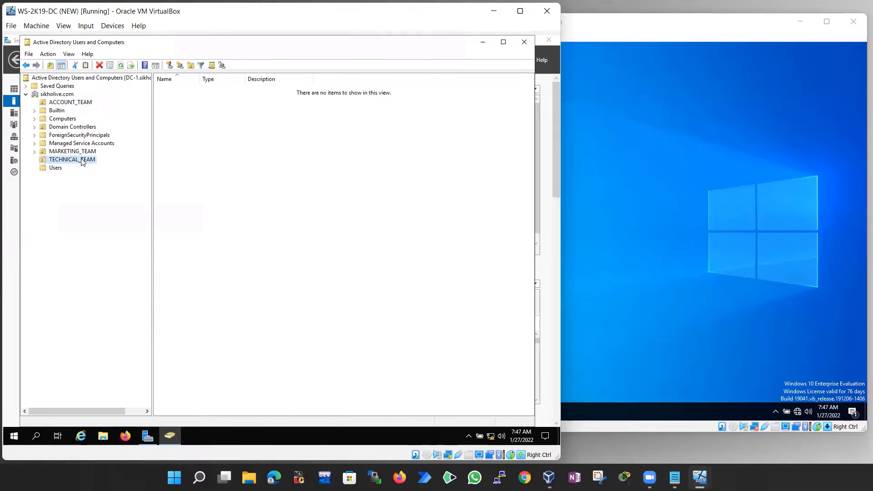
click(56, 168)
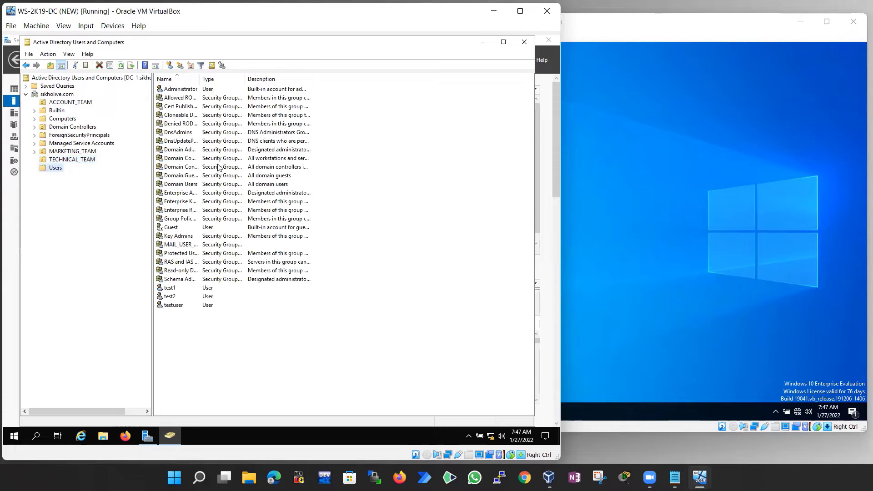
click(170, 288)
click(171, 298)
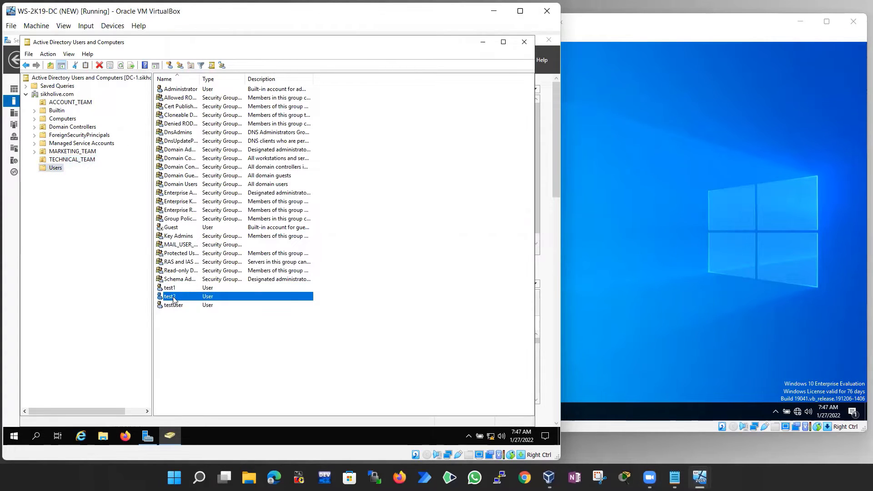
Begin adding test2 to a group and moving it, cancelling both
right_click(176, 296)
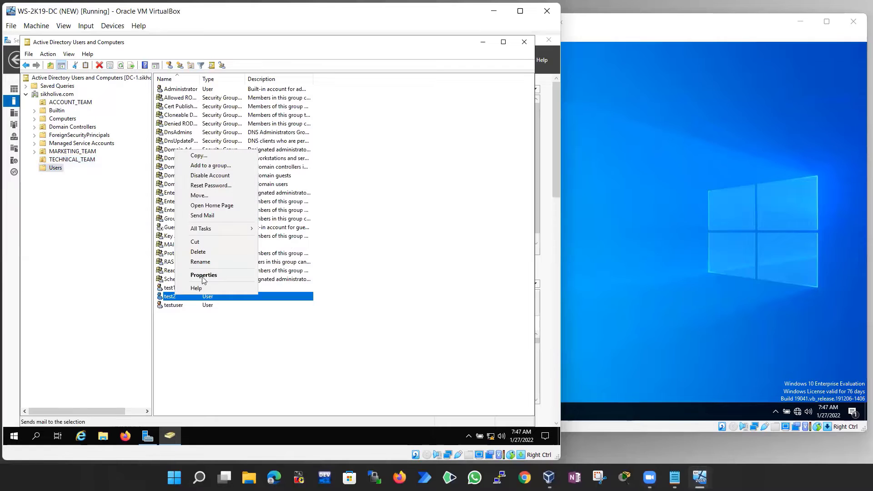
click(206, 167)
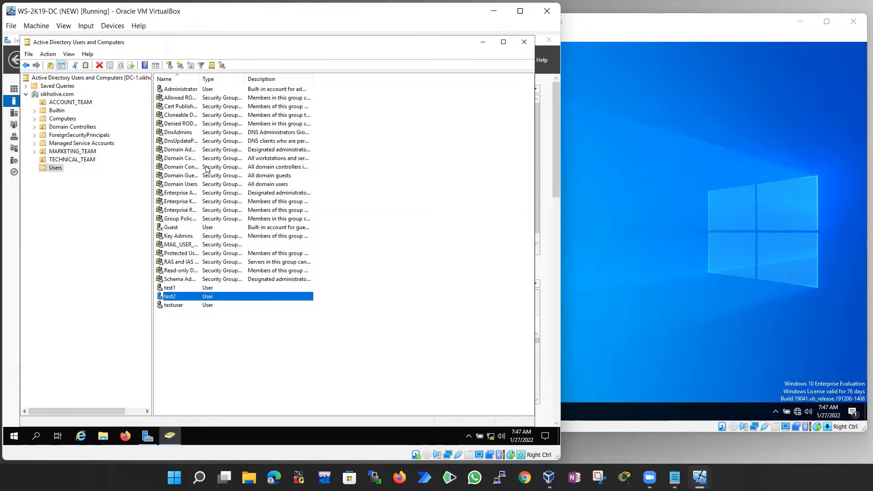
click(207, 155)
right_click(187, 296)
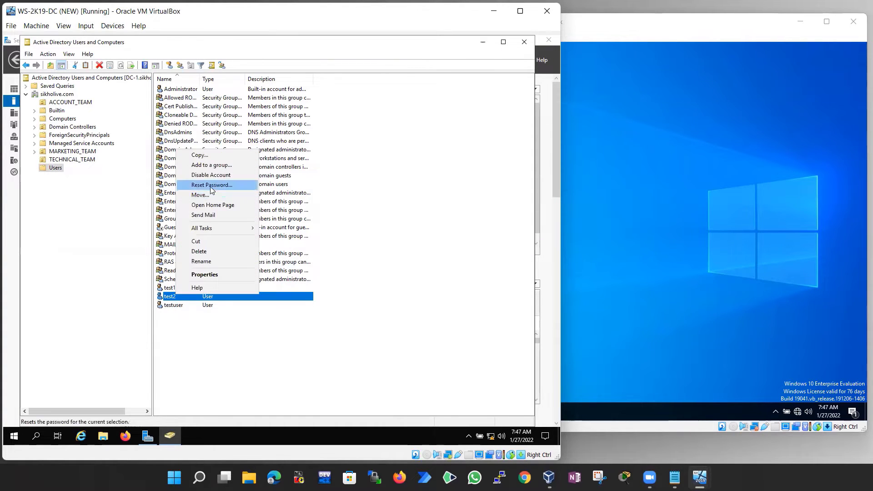
click(202, 197)
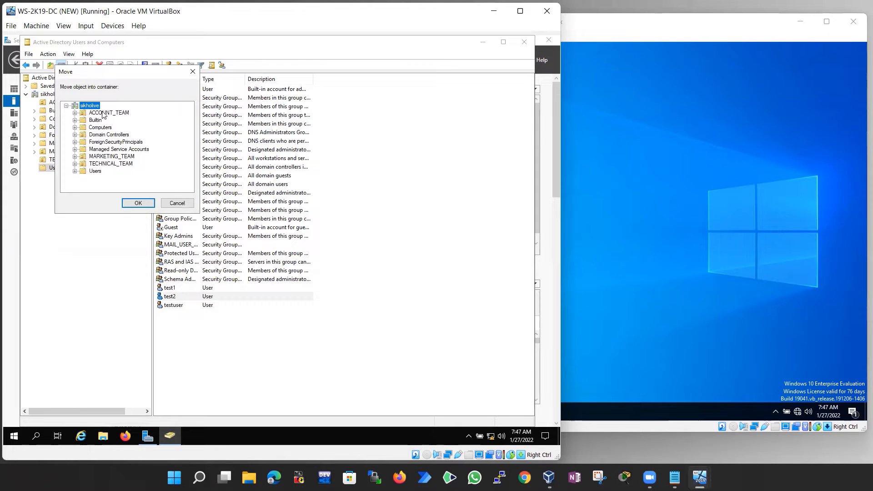
drag(101, 76, 364, 108)
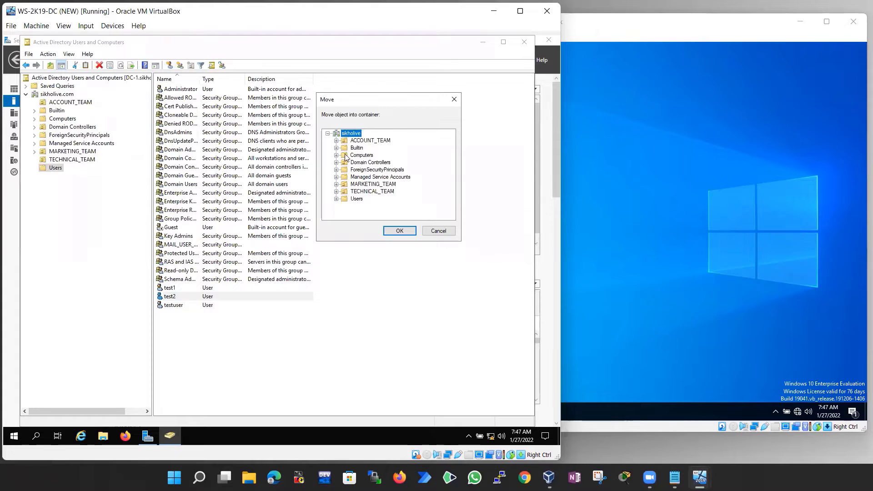
click(439, 231)
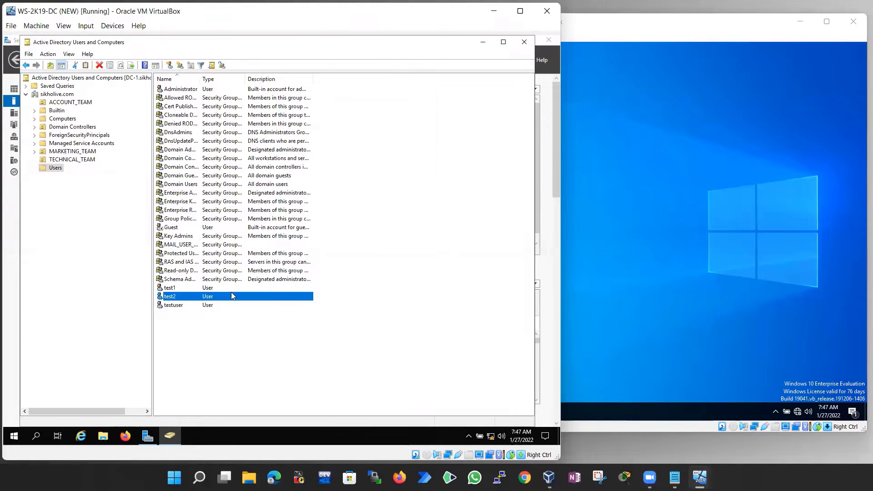
right_click(200, 294)
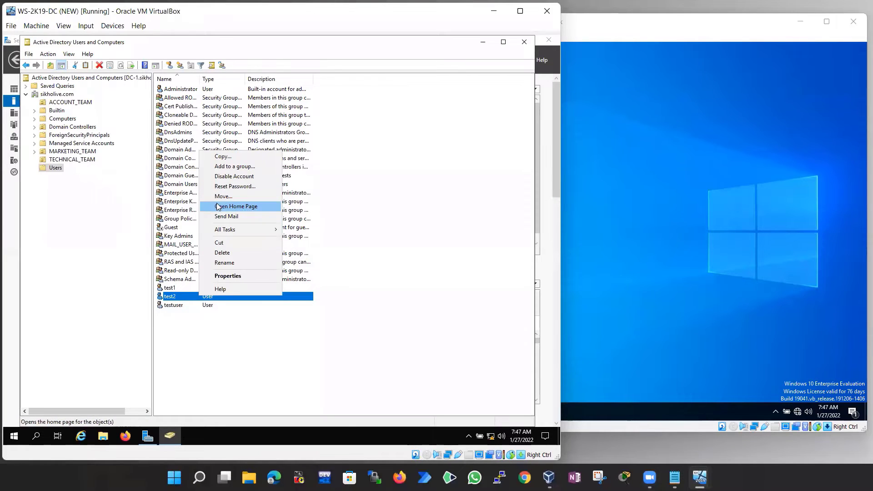
click(171, 289)
click(171, 296)
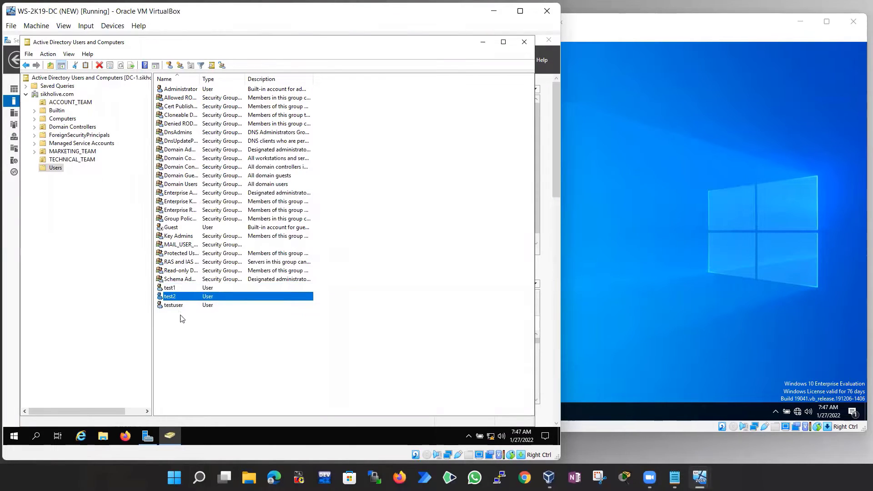
click(177, 306)
Move test1 into TECHNICAL_TEAM and confirm the unit now holds adam and test1
click(174, 289)
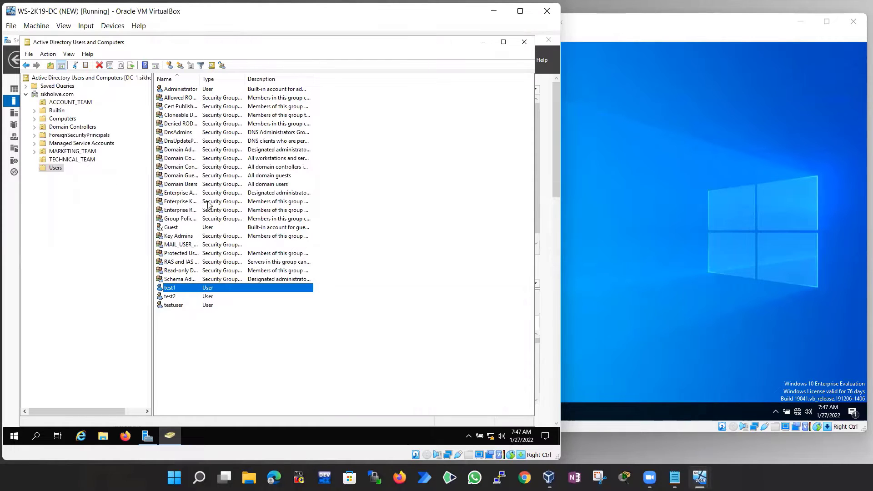
right_click(173, 290)
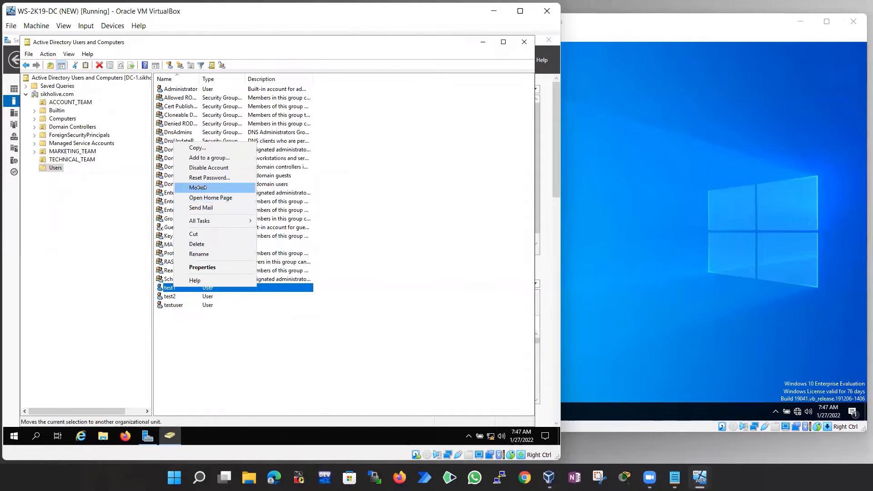
click(203, 189)
click(97, 164)
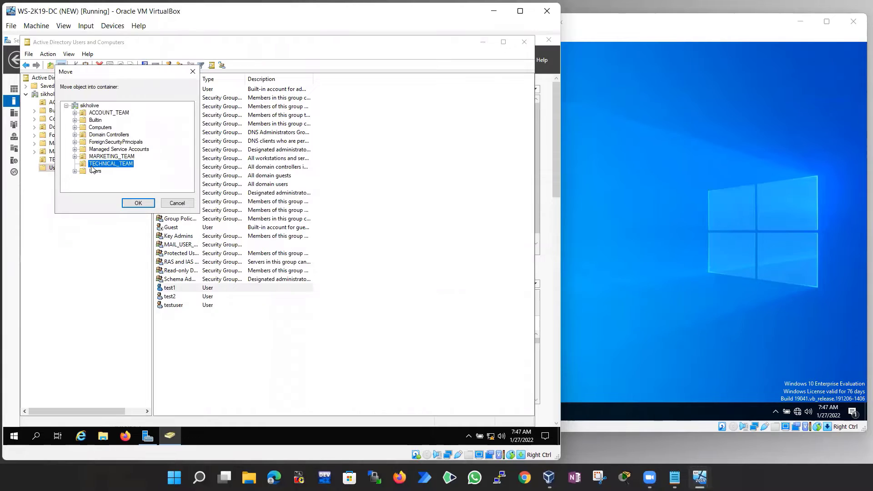
click(134, 203)
click(62, 160)
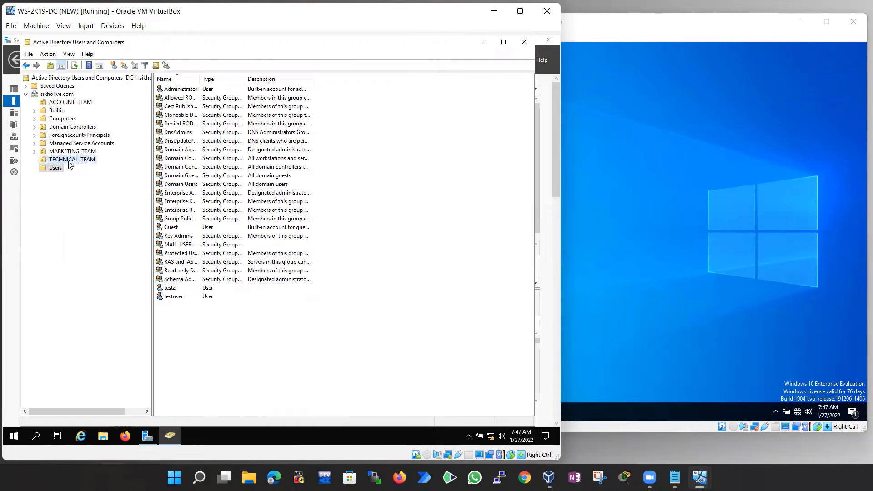
drag(197, 129, 169, 91)
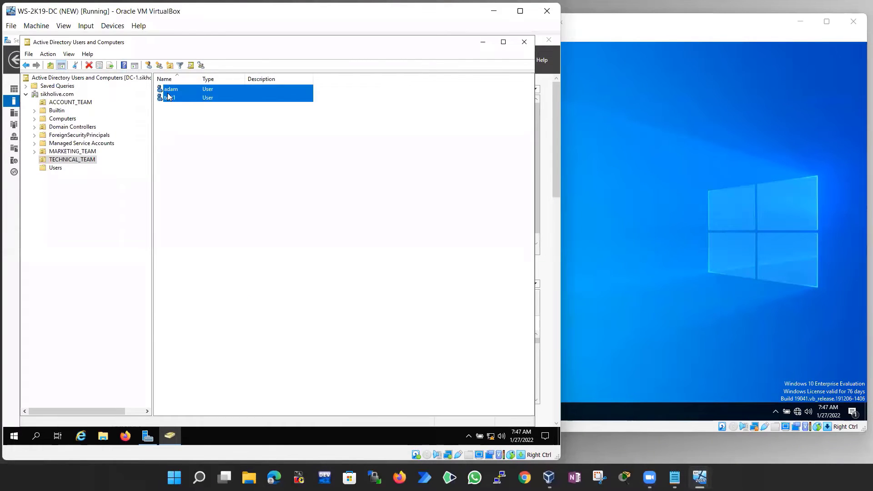
click(603, 135)
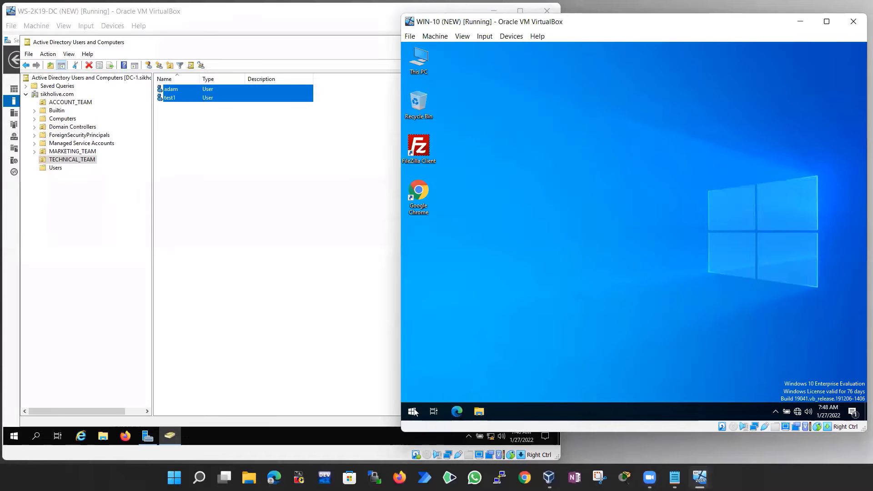
key(super)
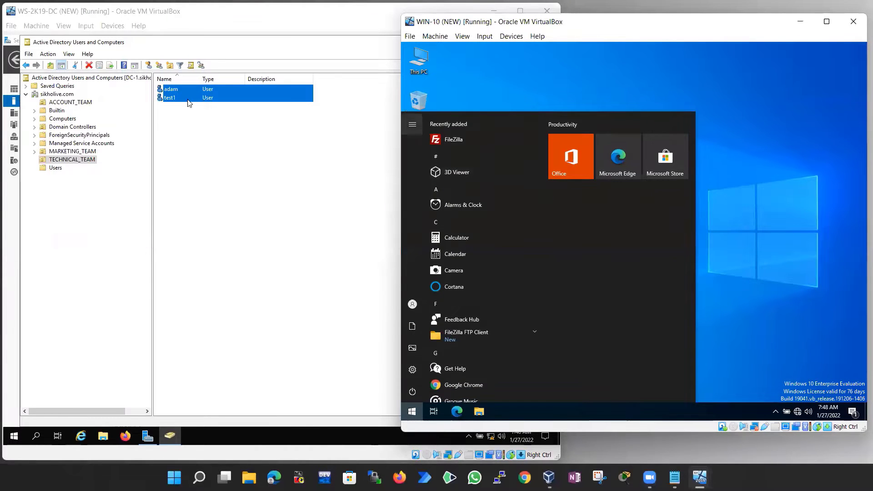
click(180, 98)
click(629, 249)
click(730, 187)
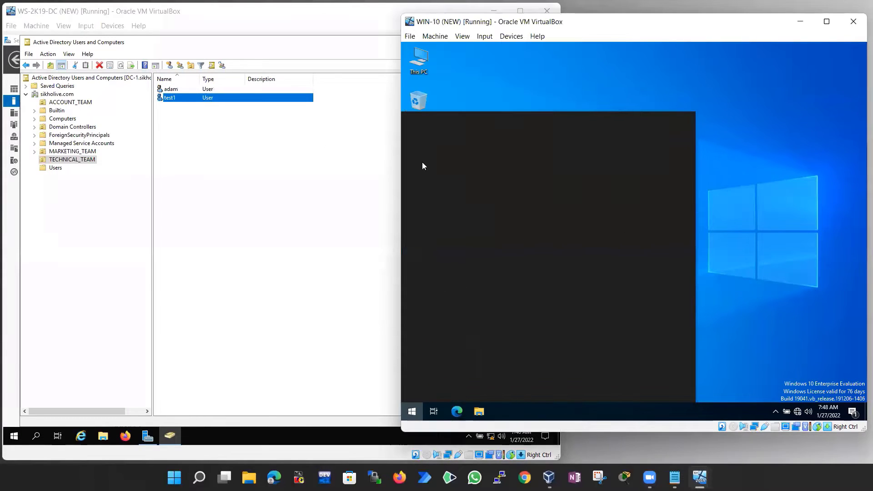
click(172, 92)
click(171, 98)
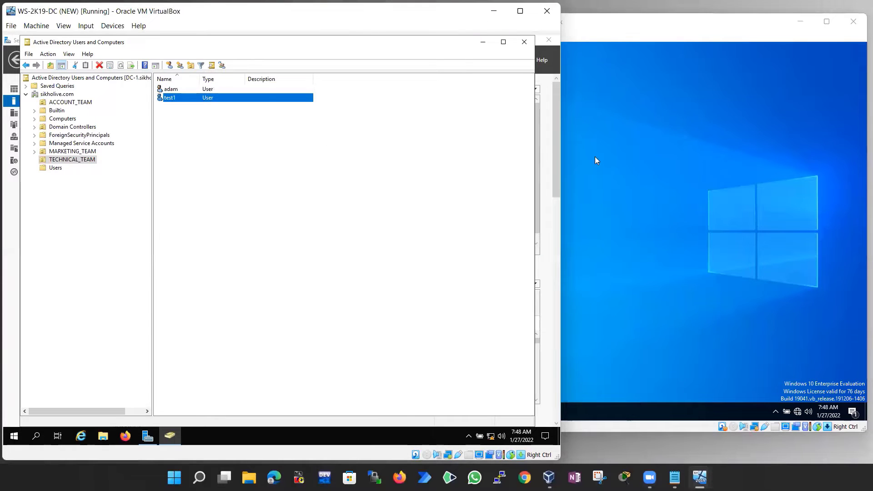
click(595, 156)
click(84, 161)
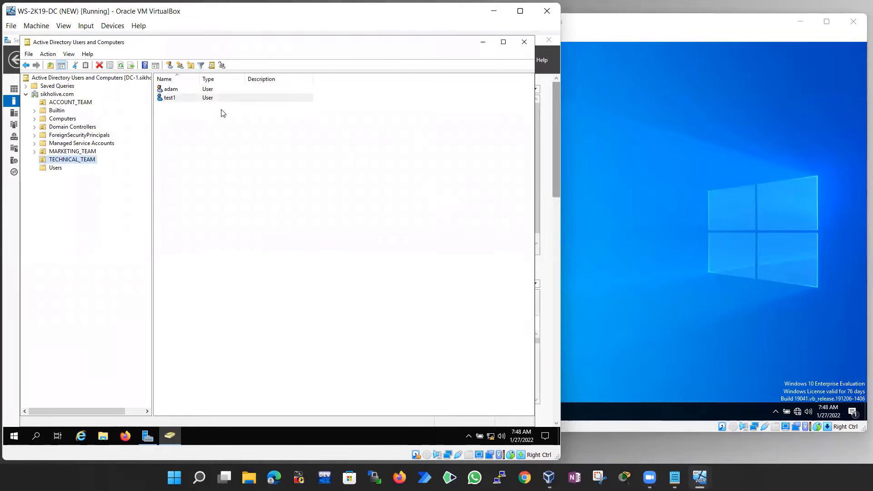
click(643, 204)
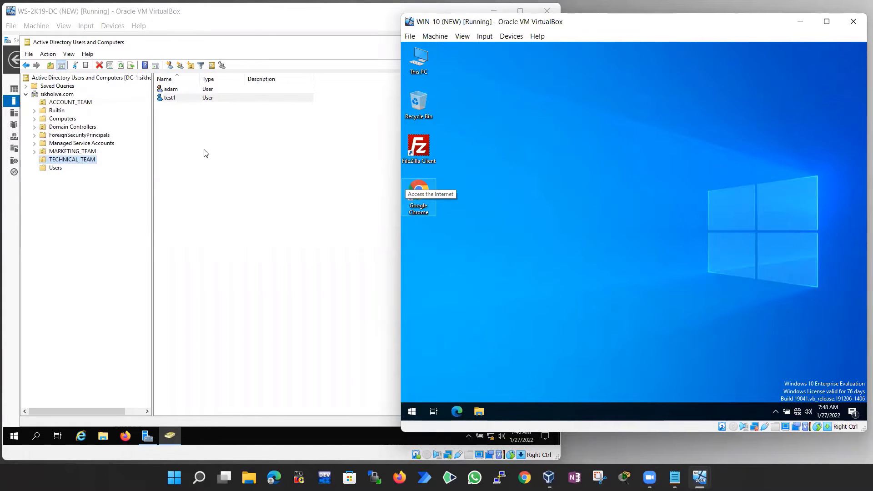
click(272, 47)
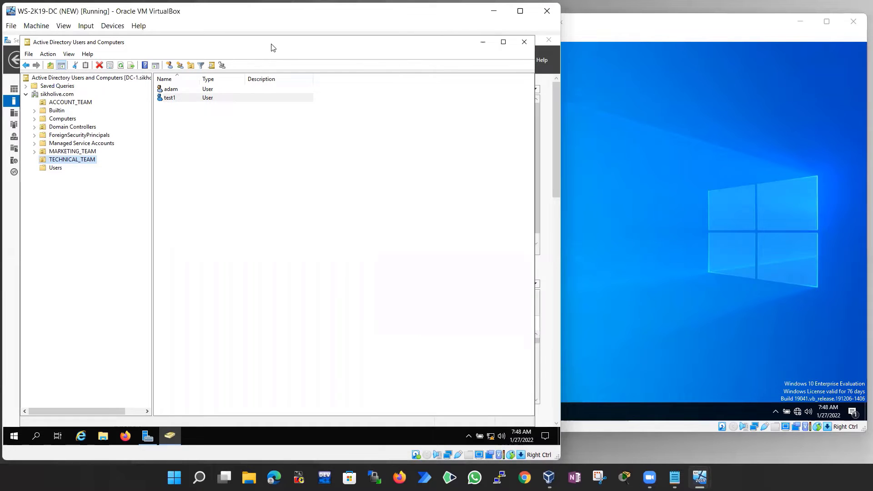
Close ADUC, launch Group Policy Management from Tools, and minimize Server Manager
click(525, 42)
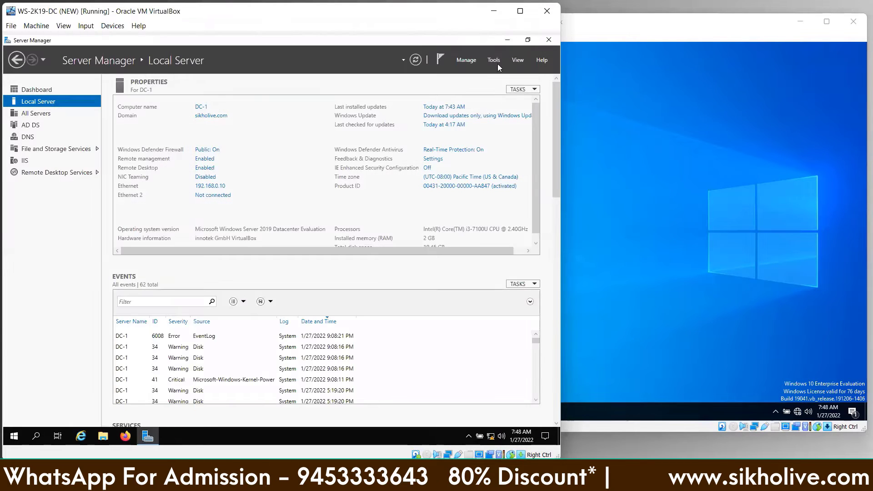
click(494, 62)
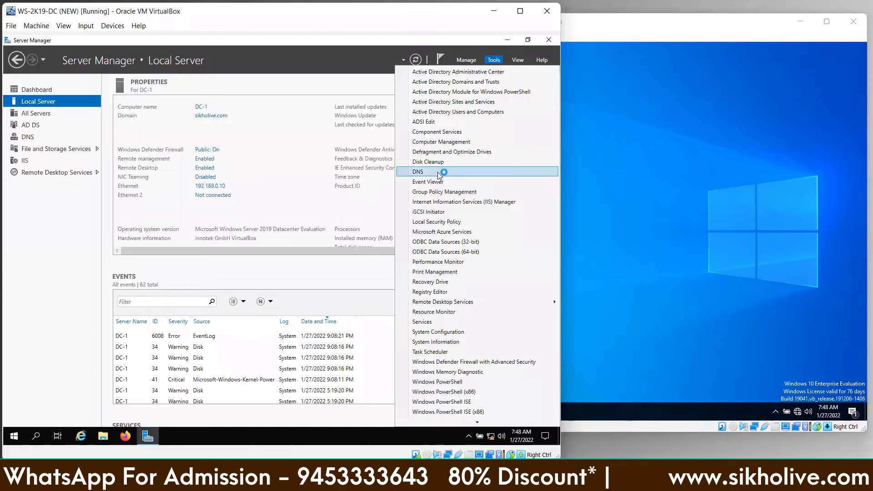
click(462, 191)
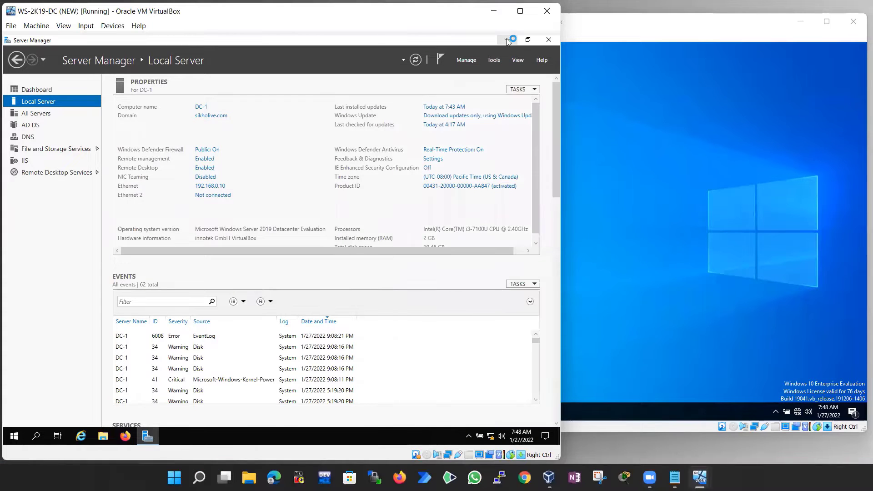
click(507, 39)
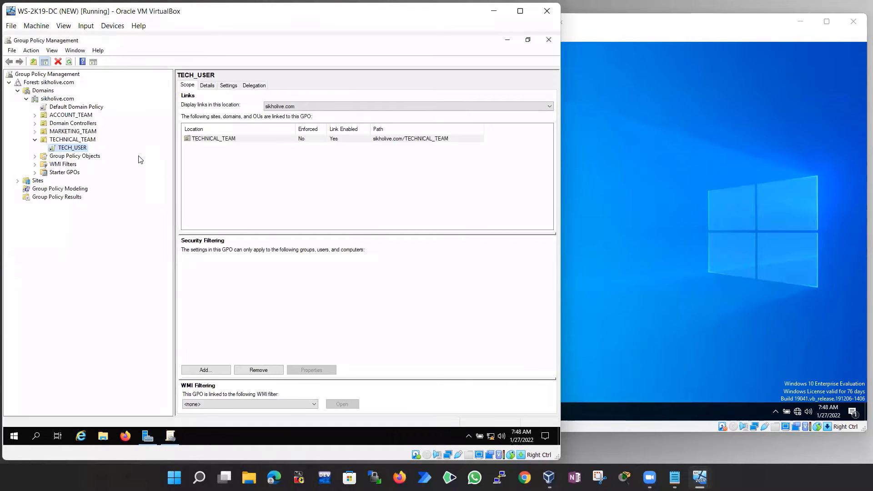
Browse the linked policies of TECHNICAL_TEAM, MARKETING_TEAM and ACCOUNT_TEAM, then the Group Policy Objects list
click(35, 140)
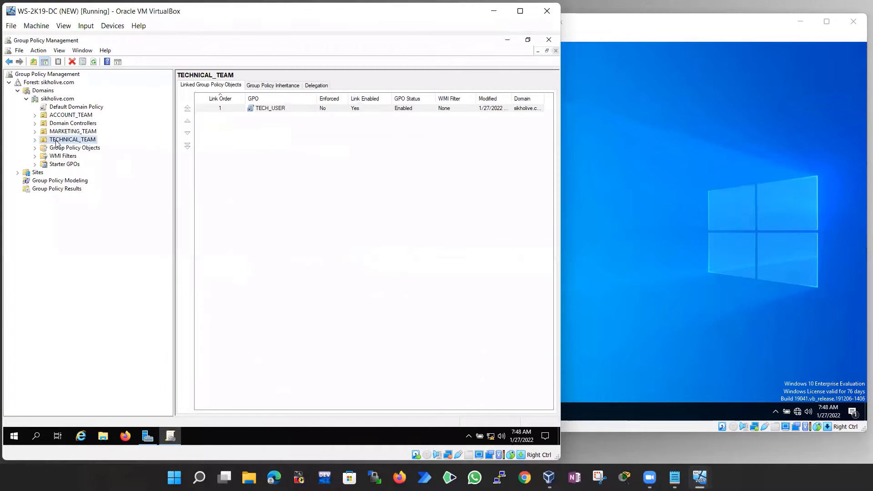
click(61, 132)
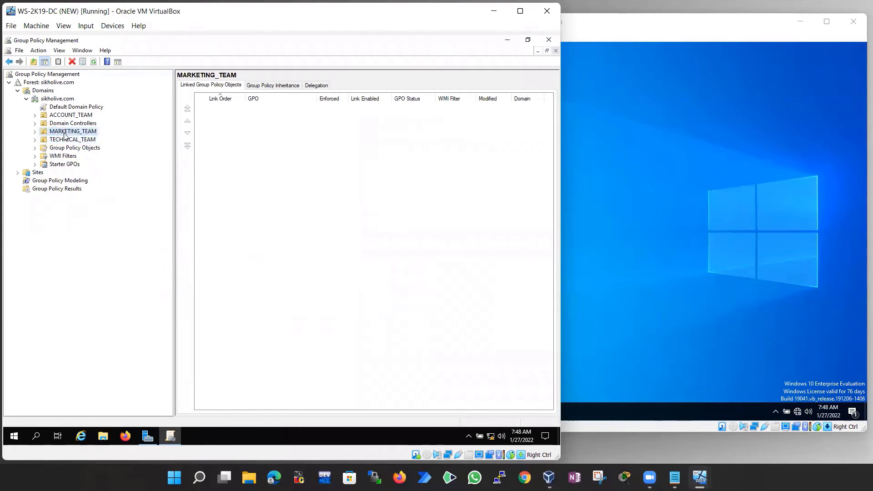
click(65, 116)
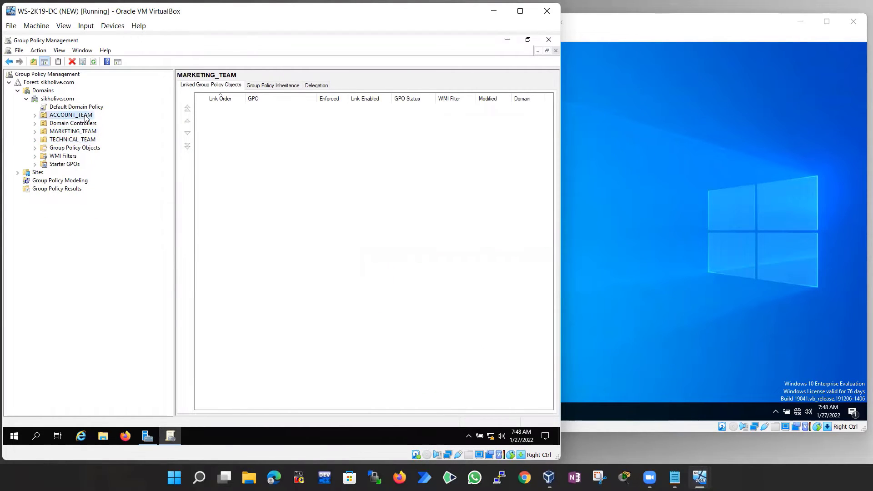
click(64, 133)
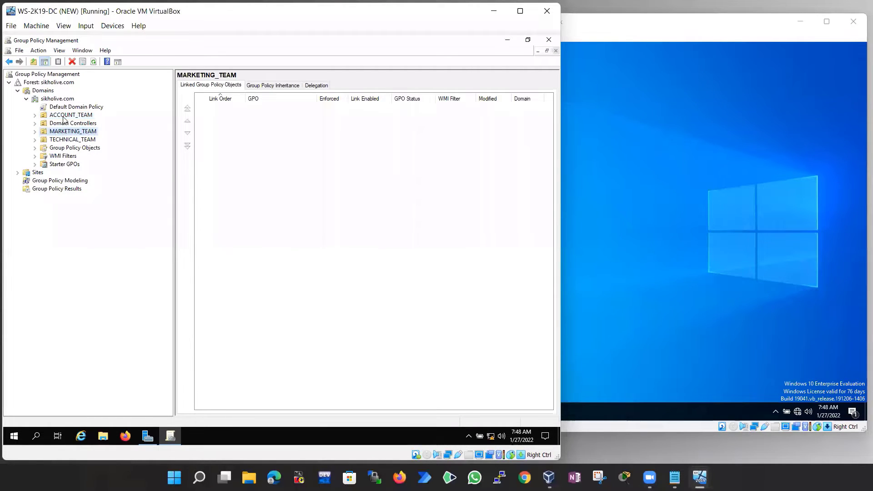
click(63, 117)
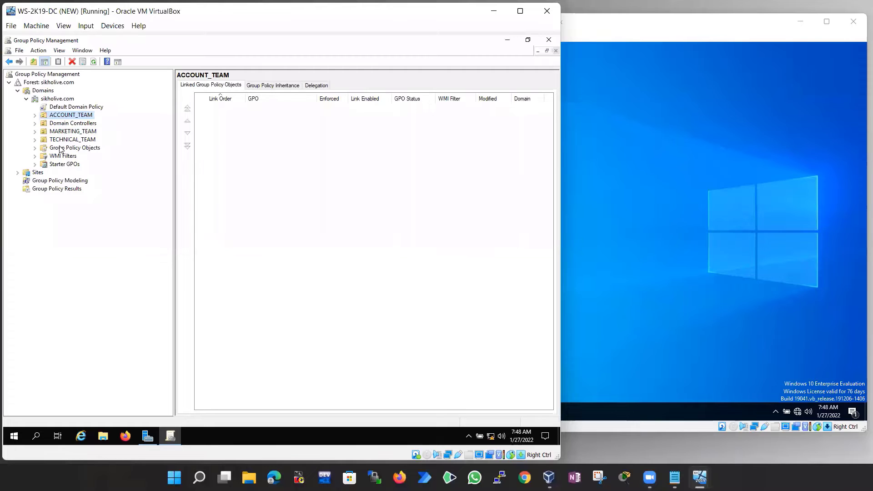
click(62, 149)
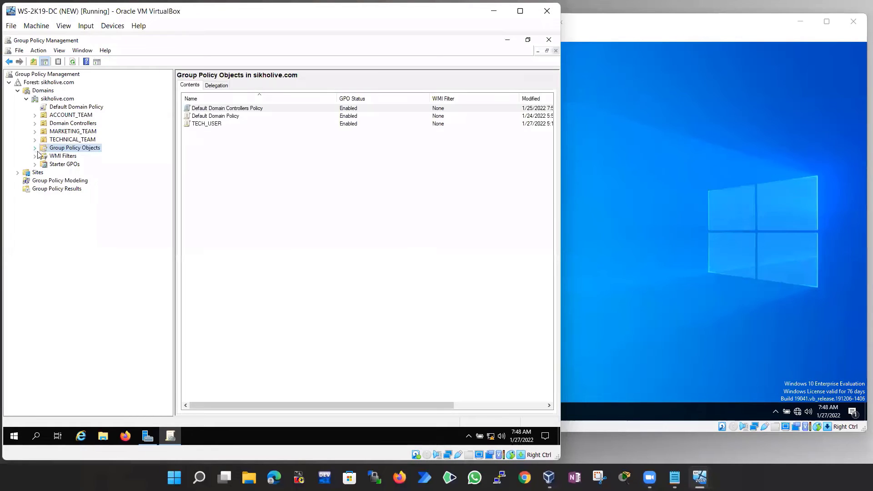
click(35, 148)
click(71, 173)
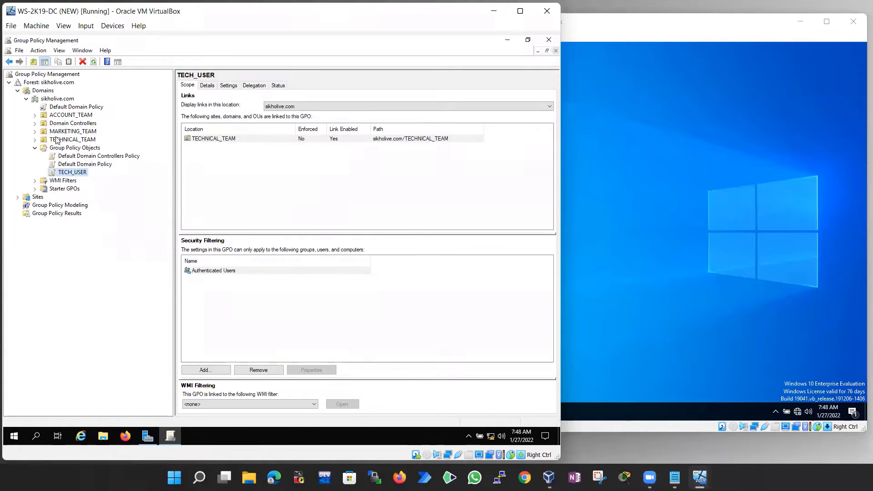
Inspect the TECH_USER link under TECHNICAL_TEAM and display TECHNICAL_TEAM's Linked Group Policy Objects tab
click(35, 140)
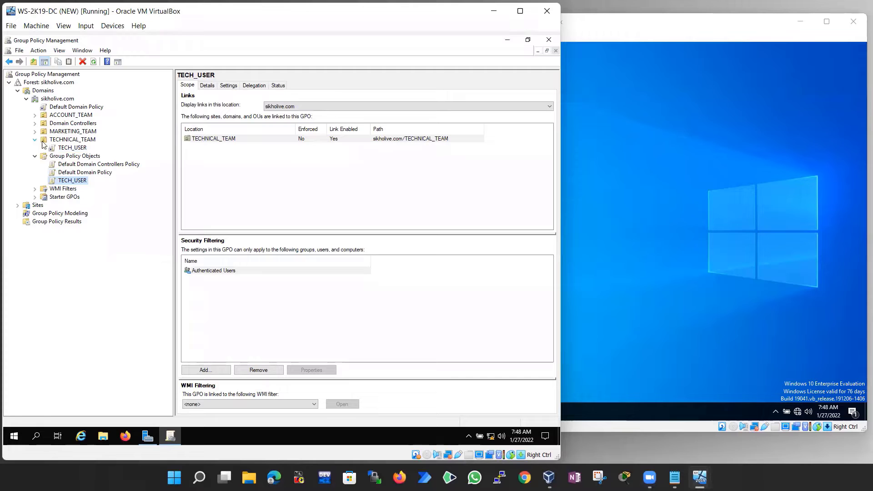
click(80, 147)
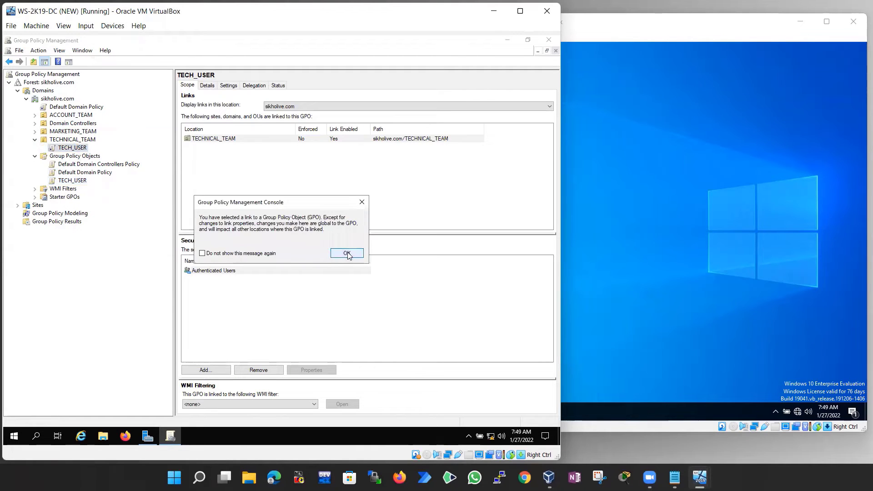
click(344, 251)
click(75, 181)
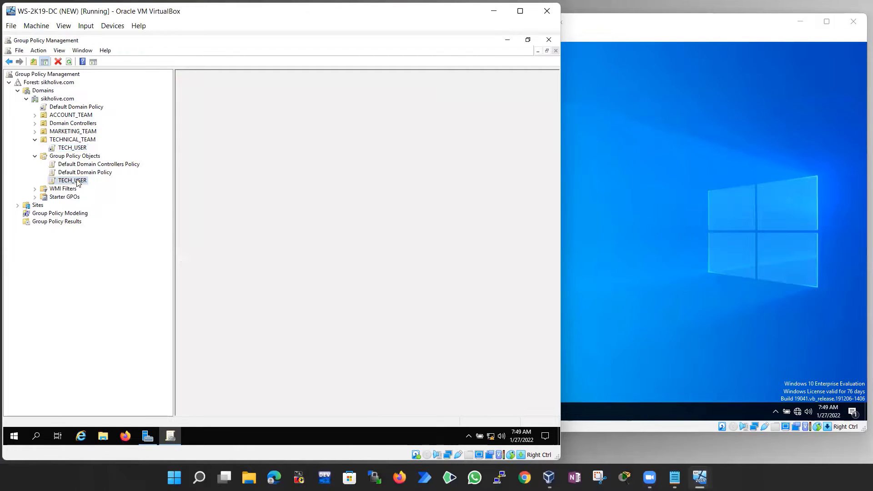
right_click(77, 181)
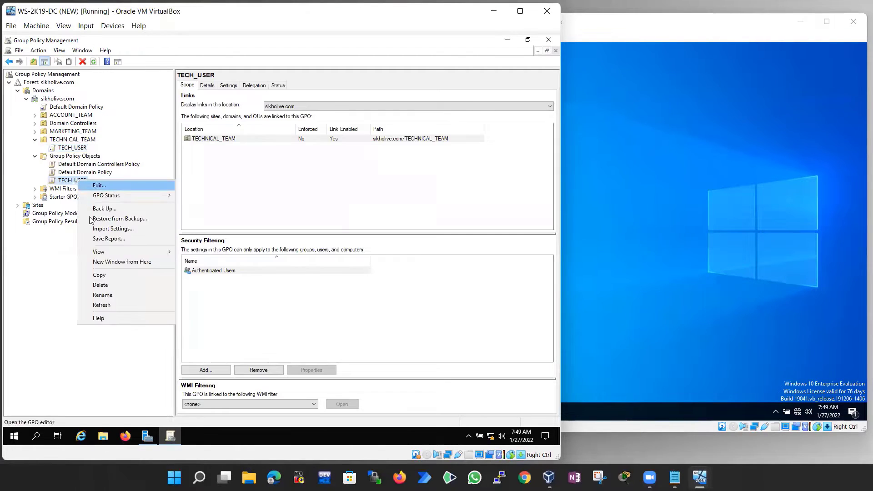
click(76, 150)
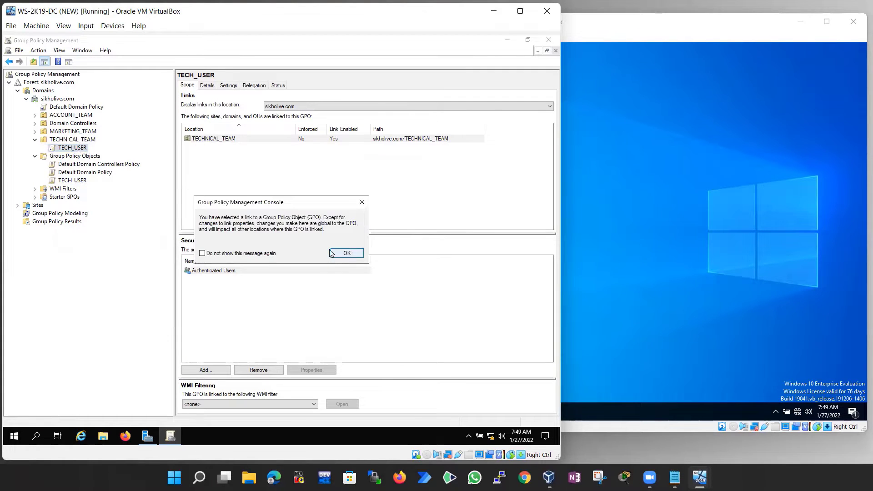
click(353, 254)
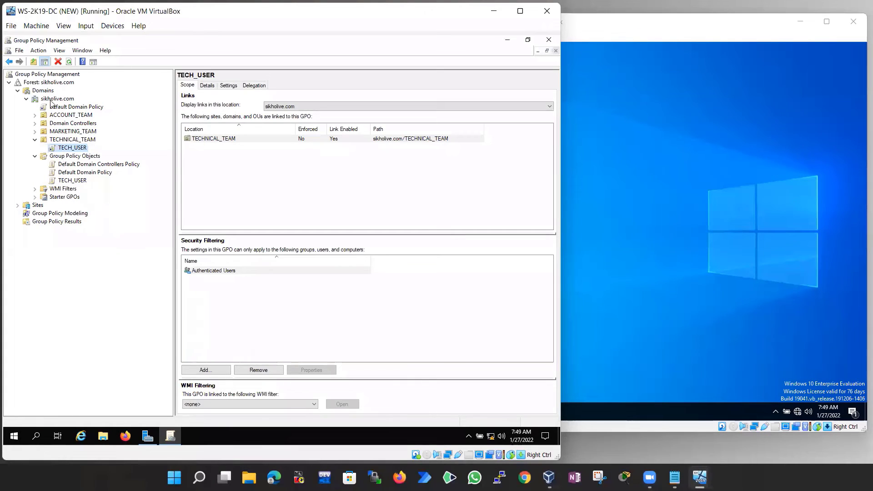
double_click(49, 141)
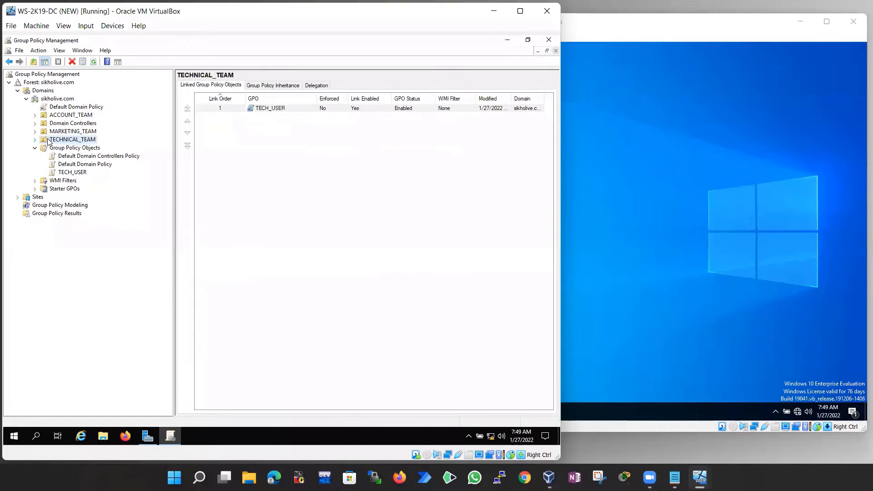
Create a new GPO in Group Policy Objects named ACCTEAM, correcting typos in the name
right_click(73, 150)
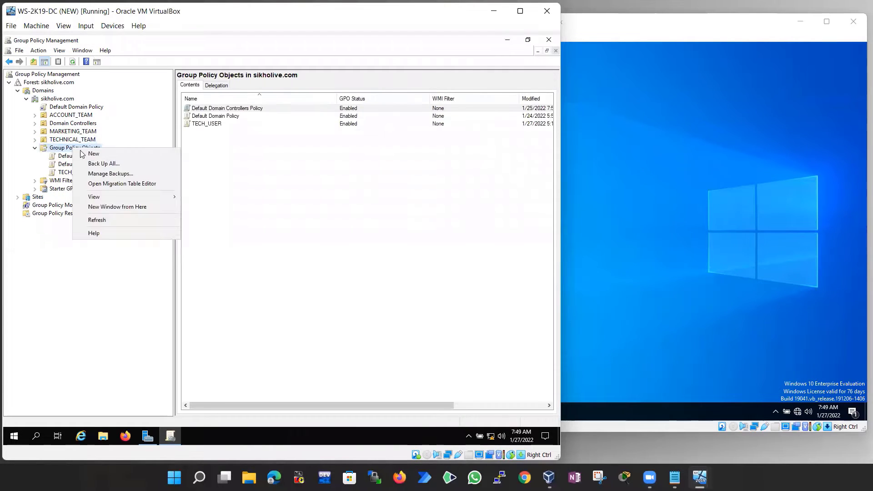
click(96, 152)
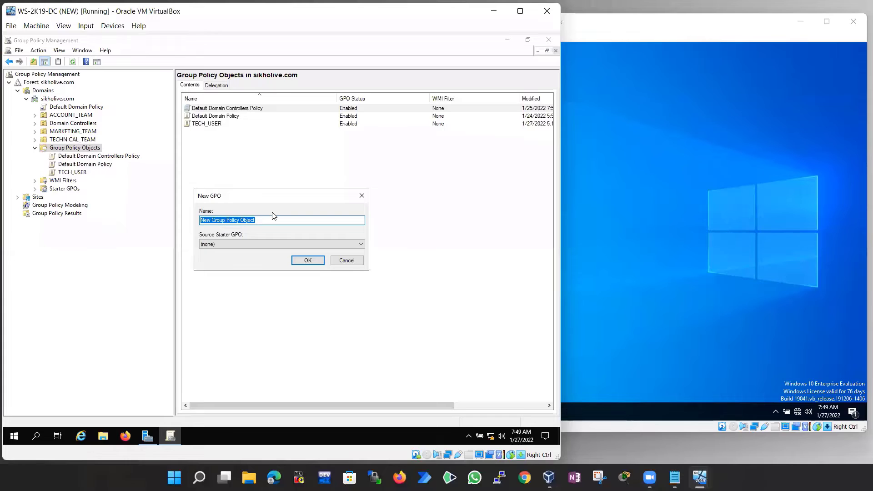
text(ACCOU)
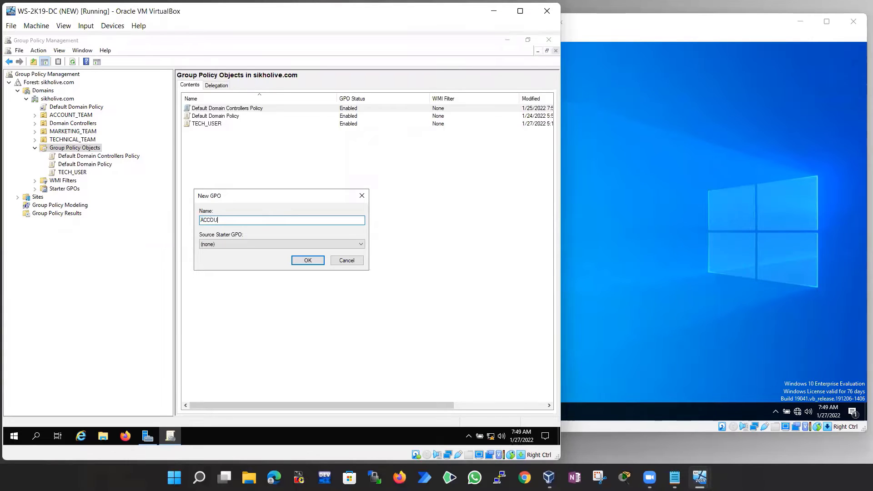
text(N_)
text(TE)
key(BackSpace)
key(BackSpace)
key(BackSpace)
key(BackSpace)
key(BackSpace)
text(_TE)
key(BackSpace)
key(BackSpace)
key(BackSpace)
text(TEAM)
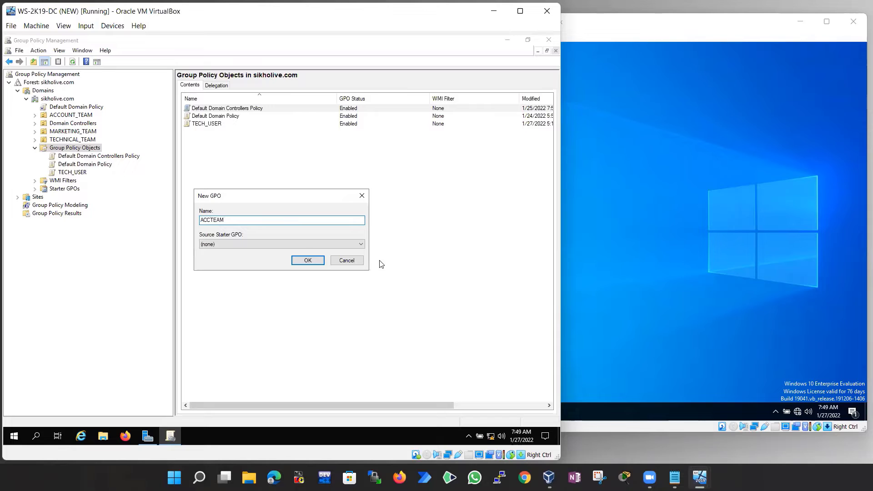
click(307, 260)
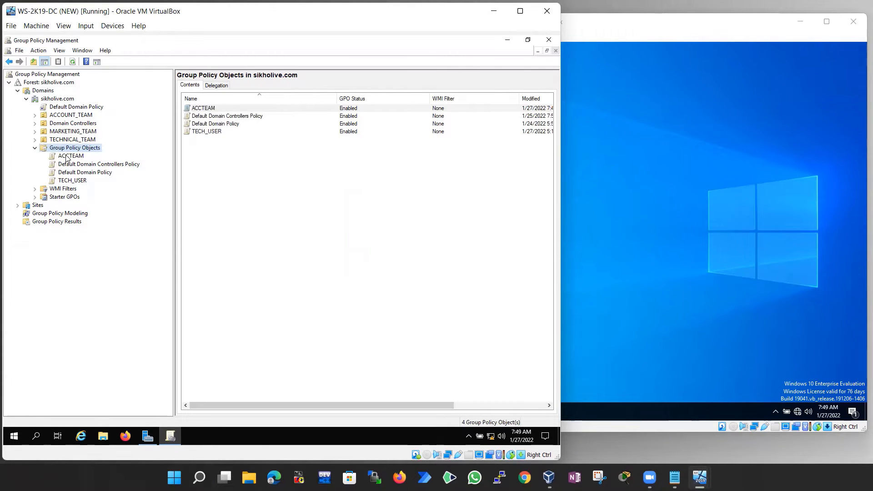
Use Link an Existing GPO on ACCOUNT_TEAM to attach the ACCTEAM GPO
click(68, 156)
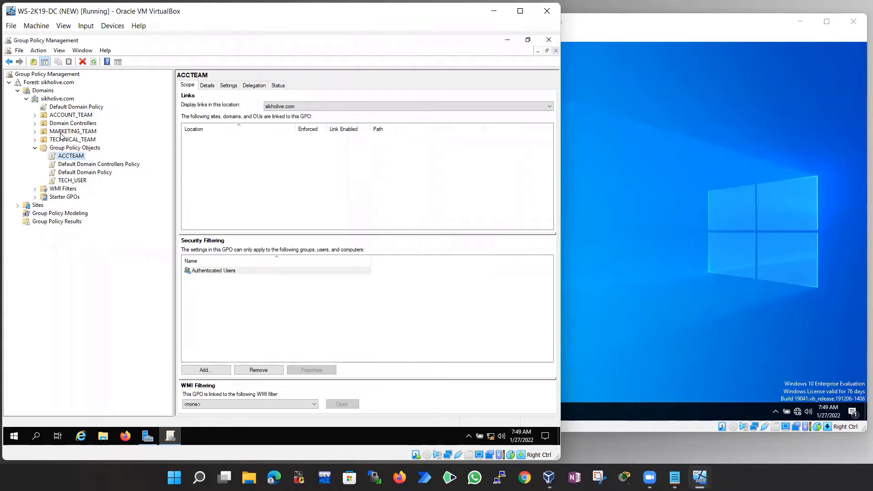
click(67, 116)
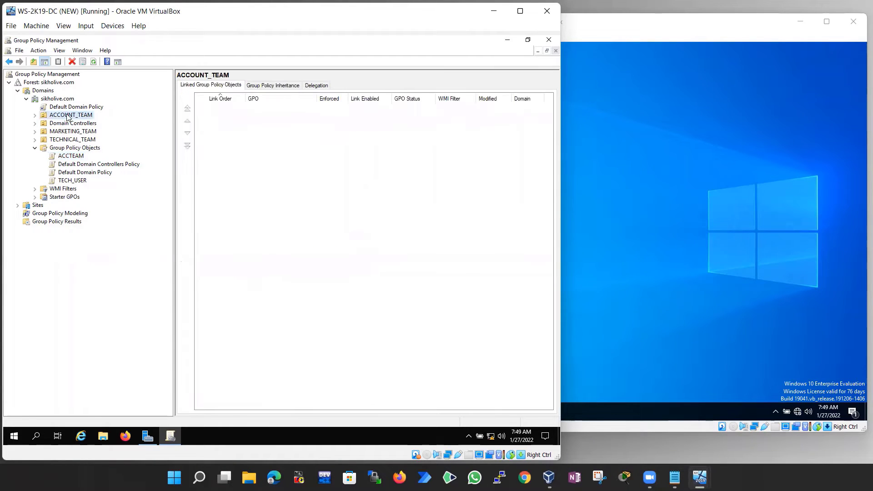
right_click(71, 118)
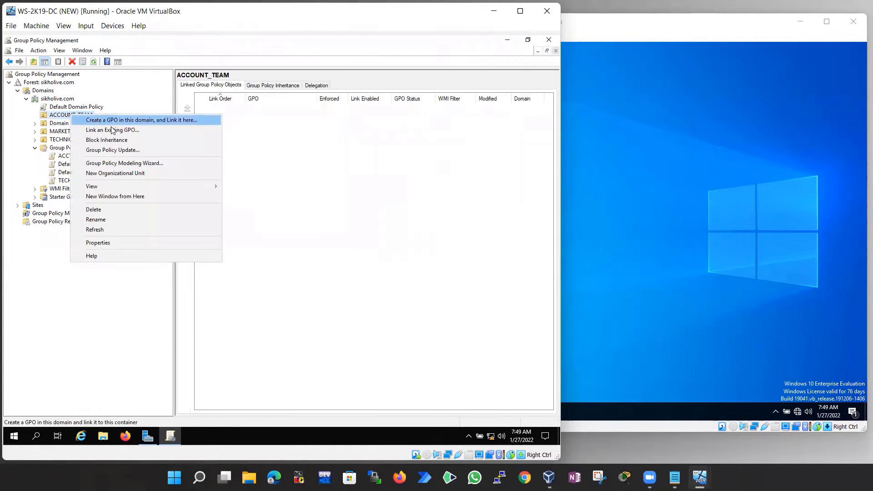
click(109, 131)
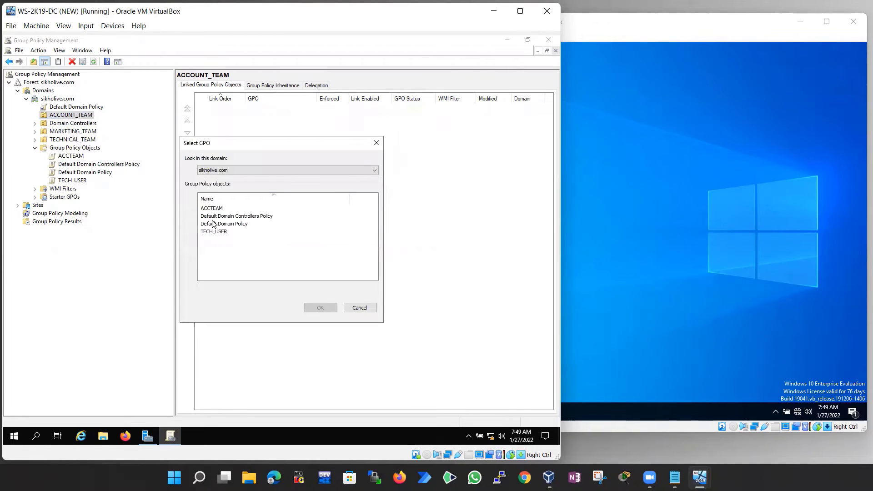
click(219, 209)
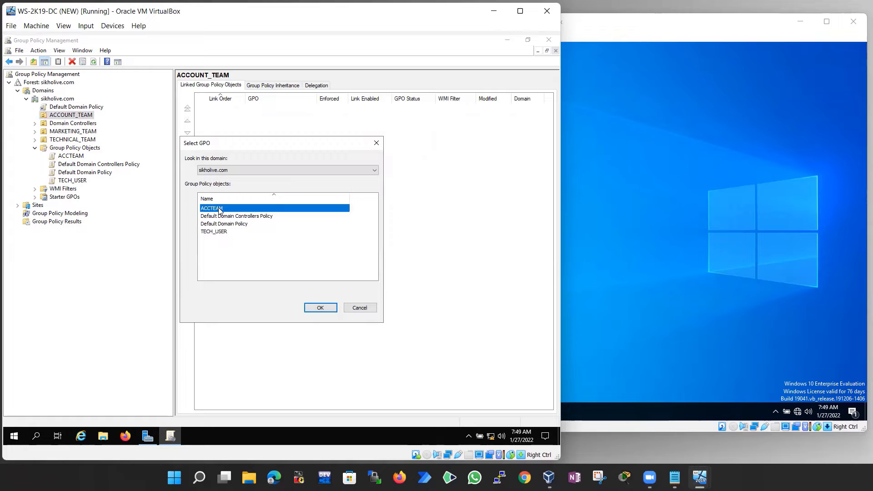
click(319, 308)
Check the new ACCTEAM link under ACCOUNT_TEAM, then select the sikholive.com domain
click(72, 124)
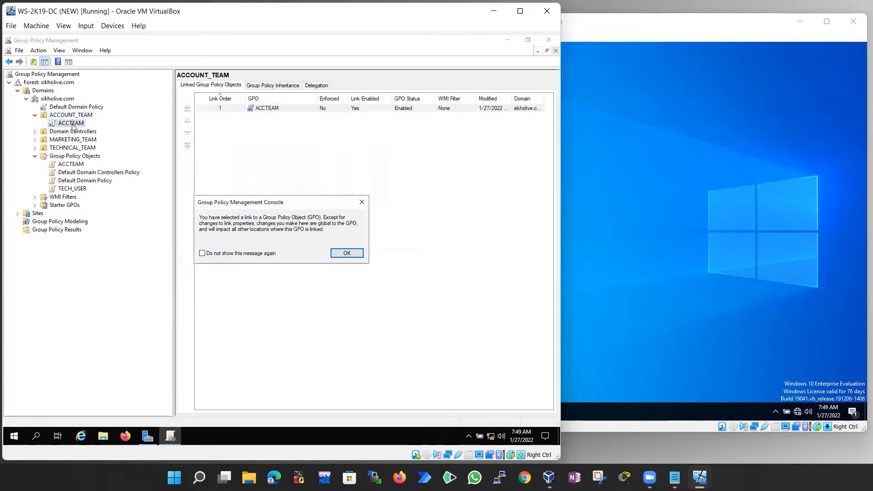
click(346, 253)
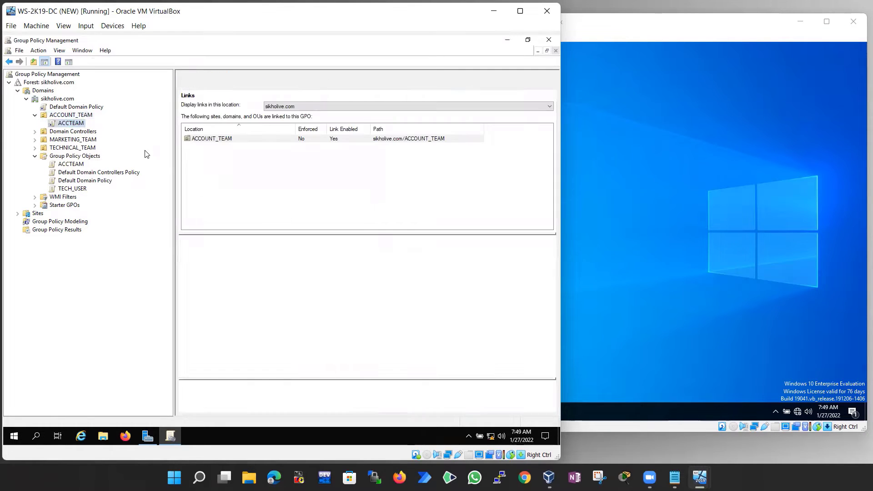
click(69, 116)
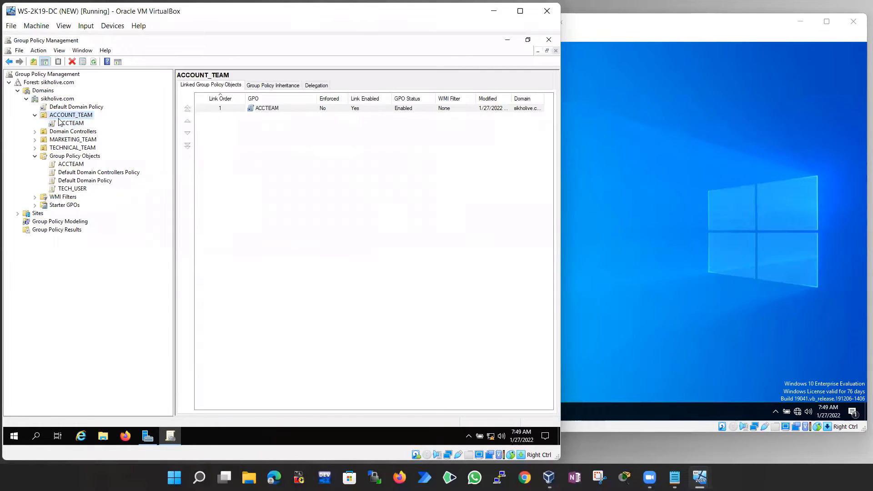
click(80, 126)
click(347, 254)
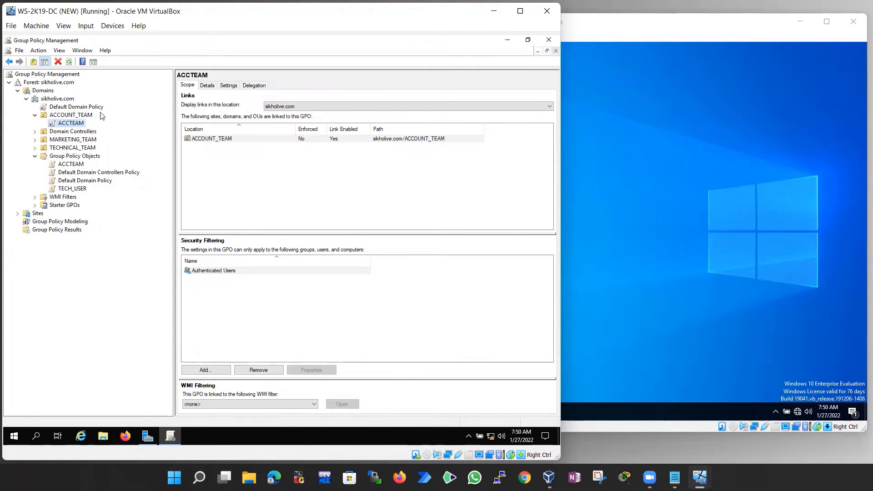
click(58, 100)
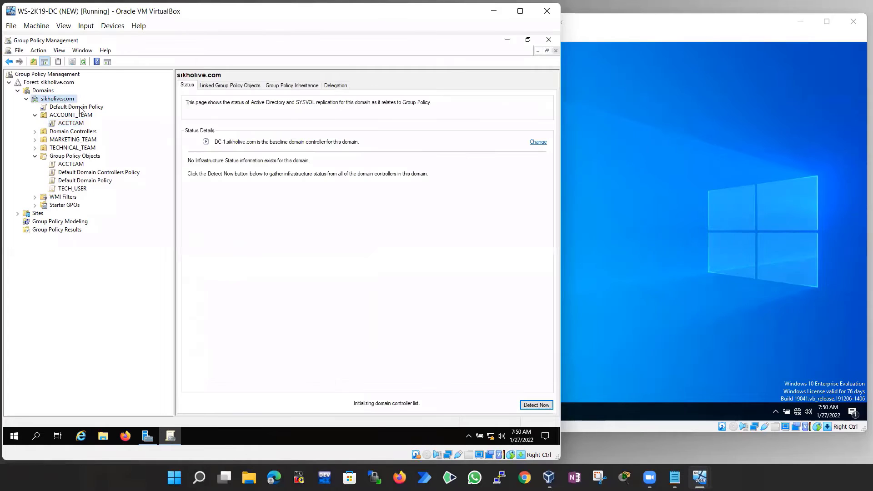
Create a GPO named ALLDOMAINUISERWALPAER linked at sikholive.com and view its new link
right_click(61, 99)
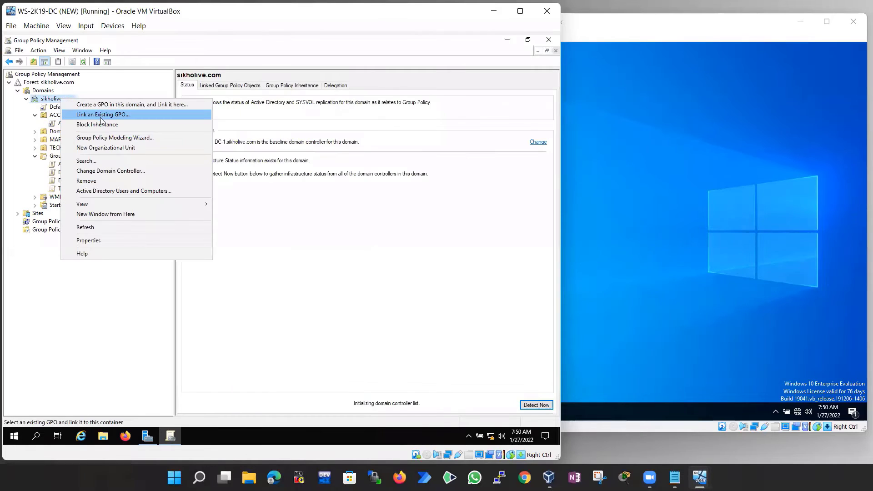
click(122, 104)
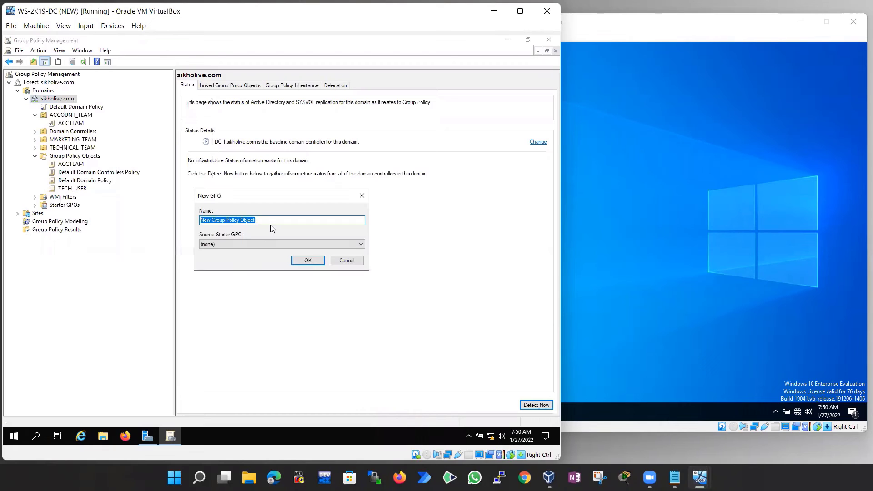
text(ALLDOMAINUISE)
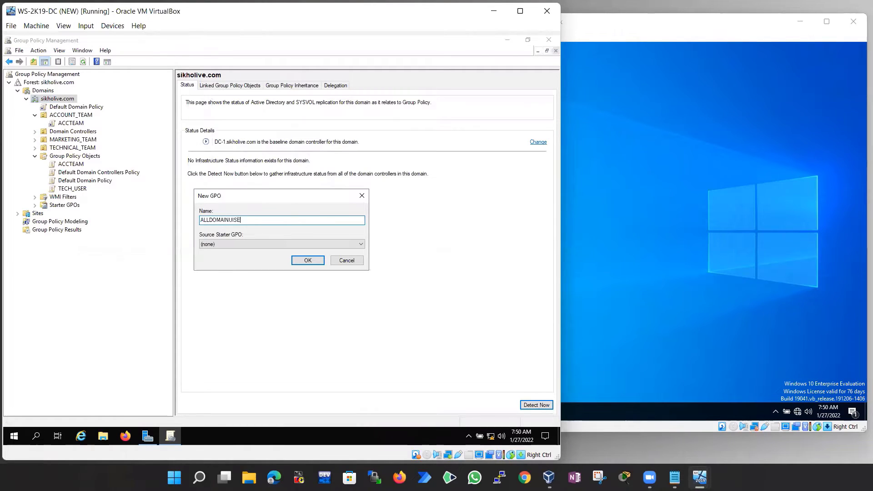
text(RWALPAER)
double_click(216, 220)
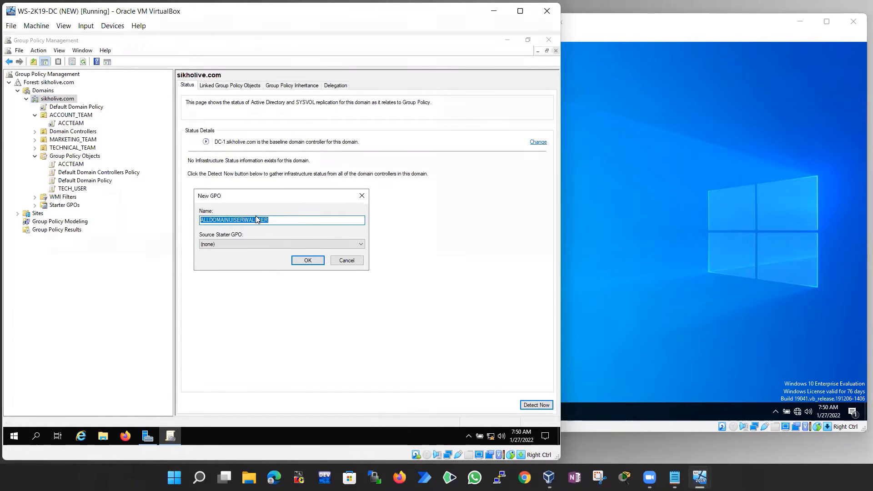
drag(280, 220, 166, 221)
click(305, 261)
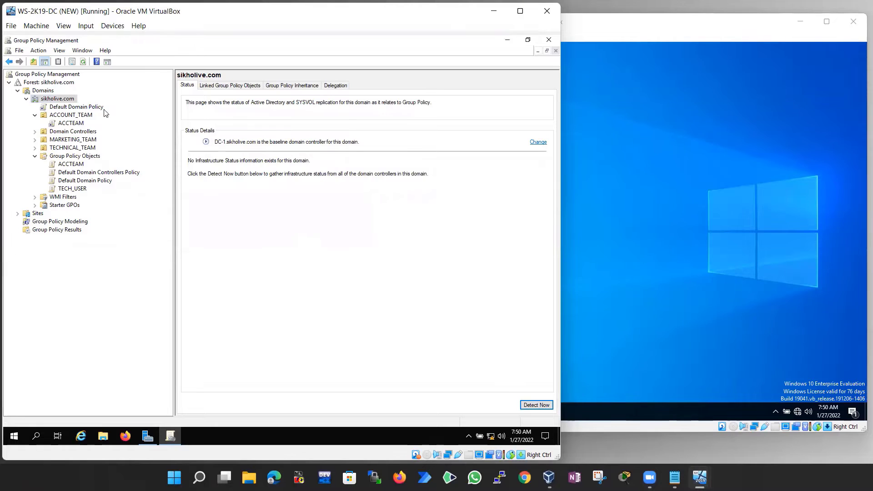
click(66, 108)
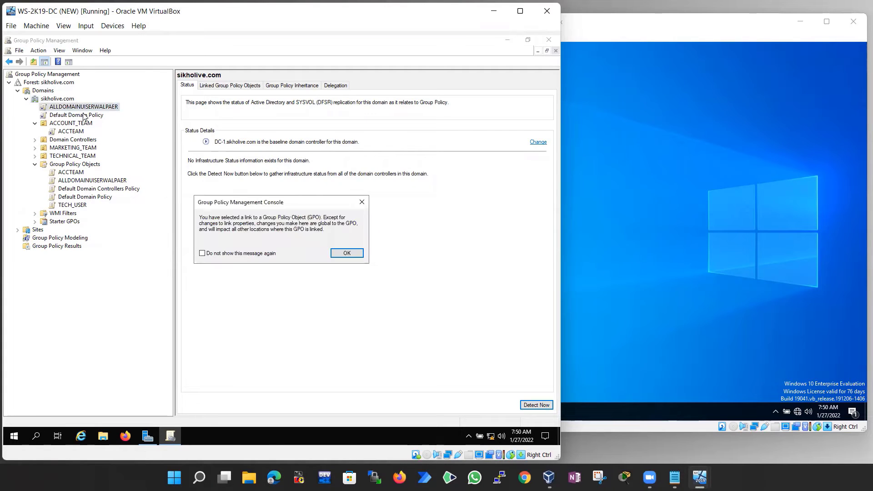
click(342, 254)
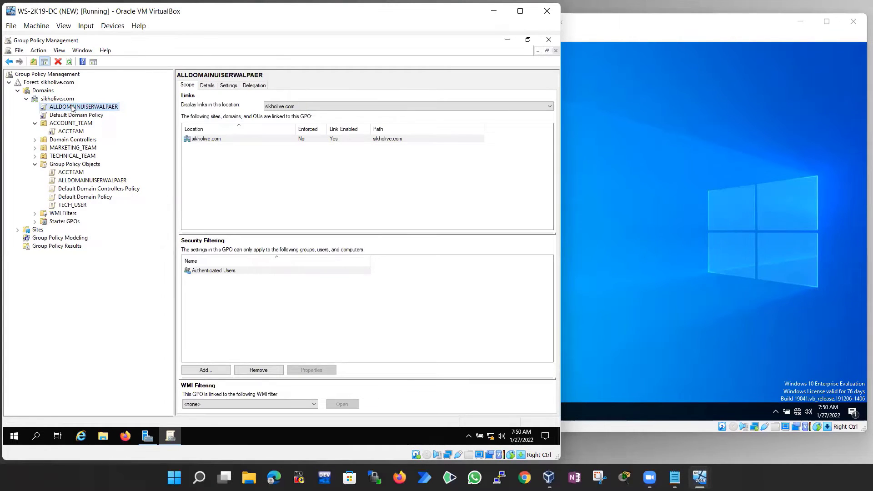
Edit ALLDOMAINUISERWALPAER and navigate User Configuration > Administrative Templates > Desktop to Desktop Wallpaper
right_click(71, 109)
click(95, 112)
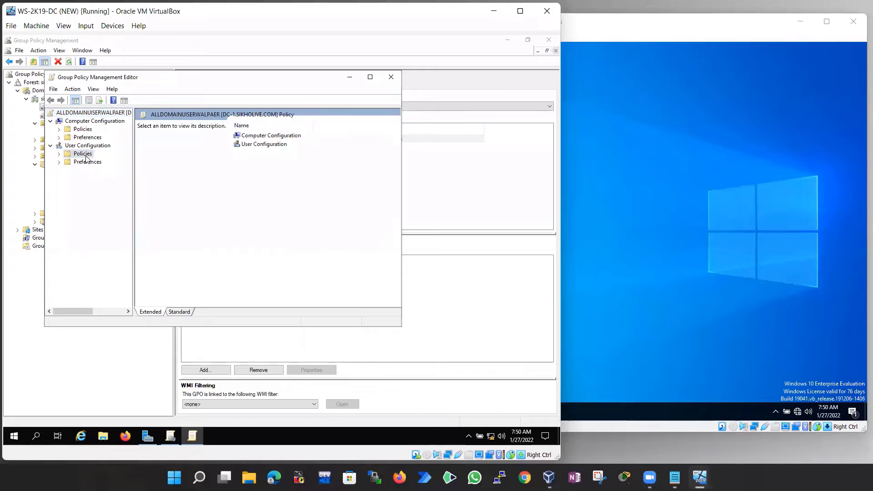
double_click(90, 154)
click(92, 179)
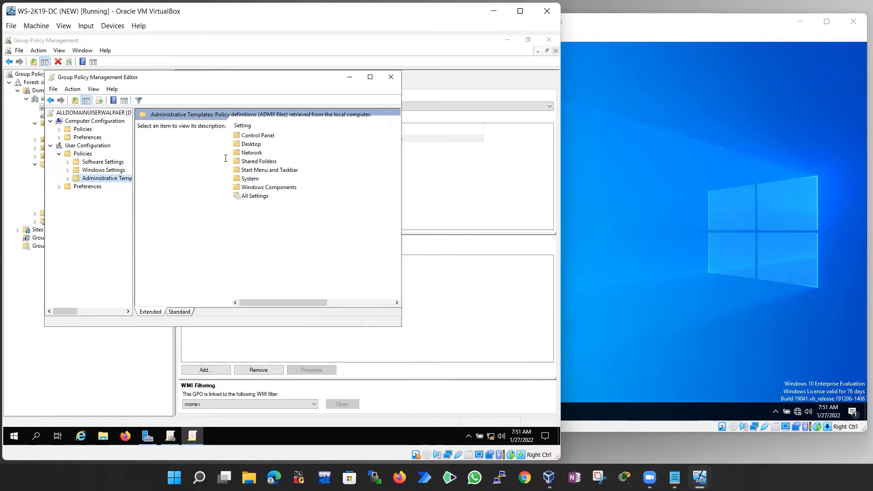
double_click(250, 143)
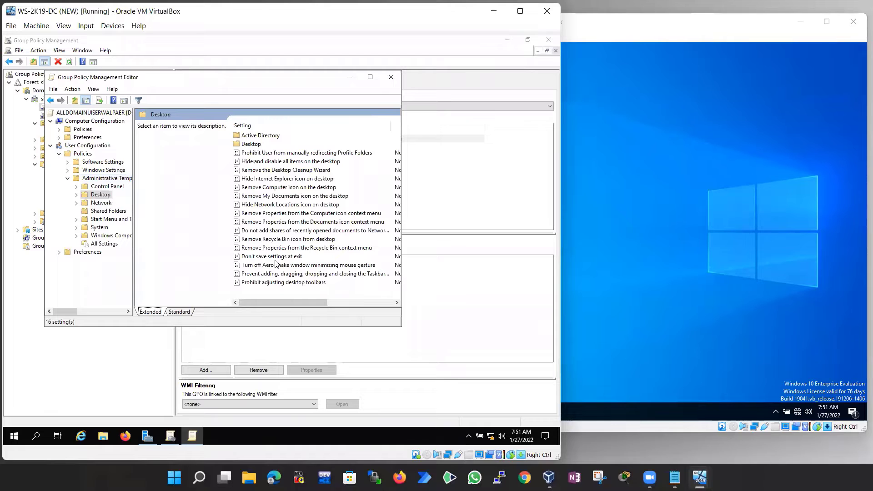
double_click(253, 145)
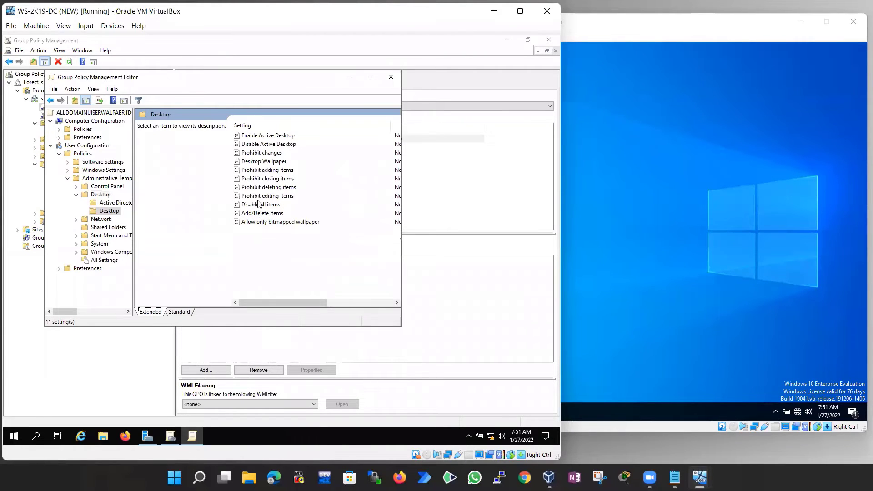
click(262, 162)
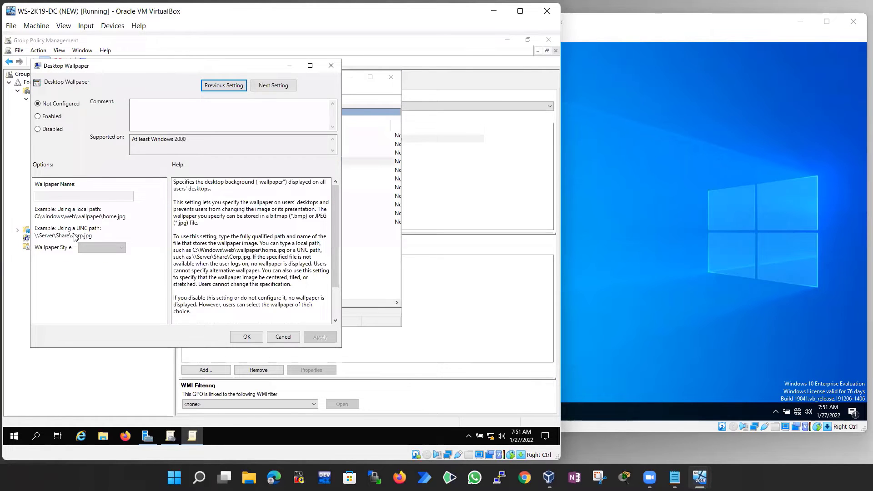
Try Enabled and view the Wallpaper Style choices, then cancel Desktop Wallpaper and close the policy editor
click(48, 116)
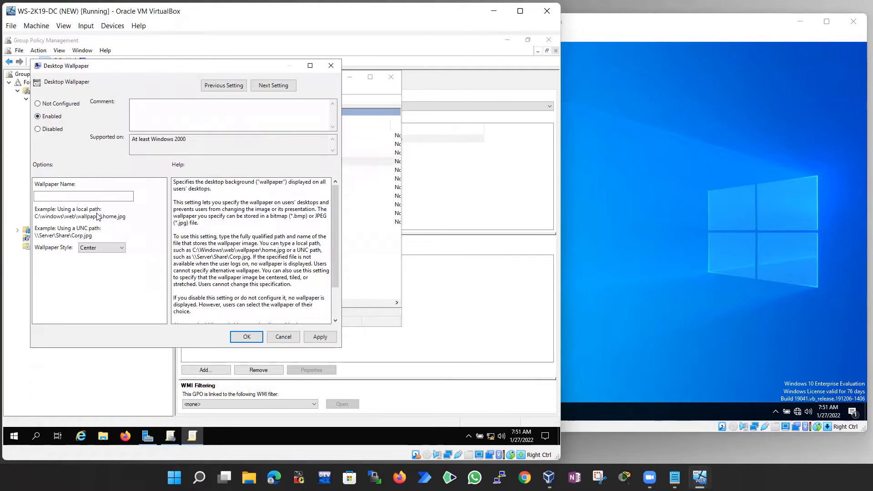
click(57, 198)
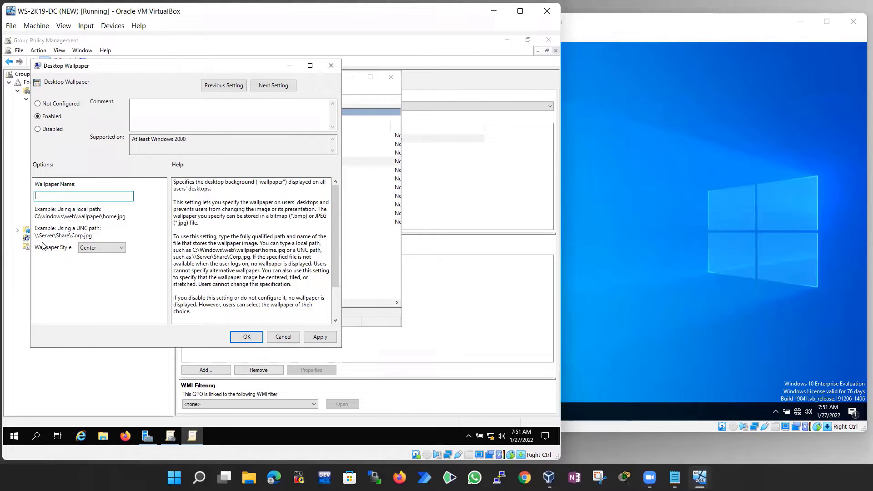
click(99, 248)
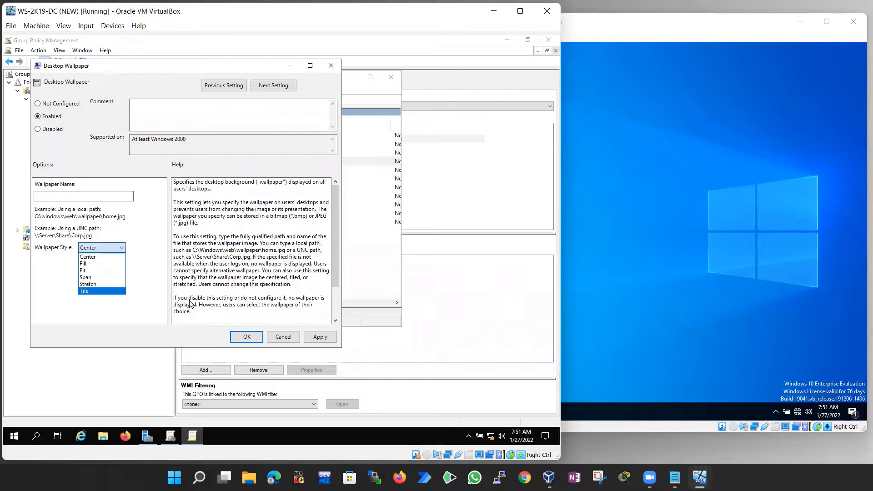
key(Escape)
click(283, 336)
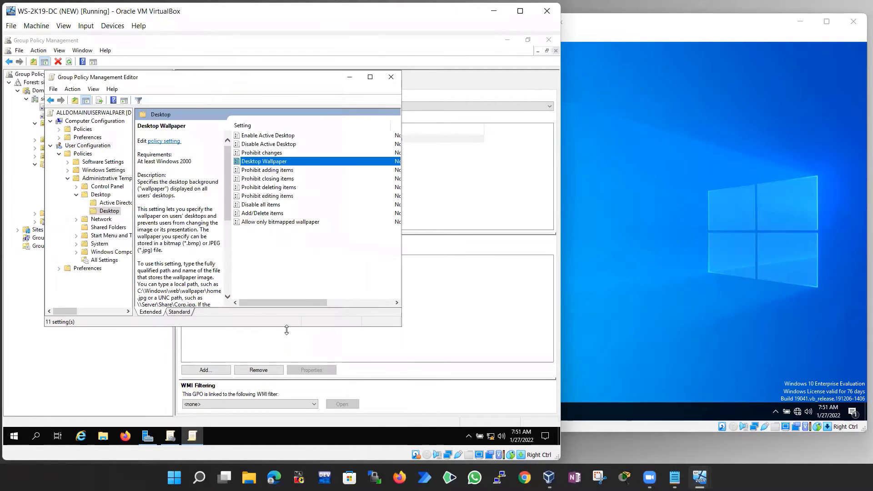
click(390, 76)
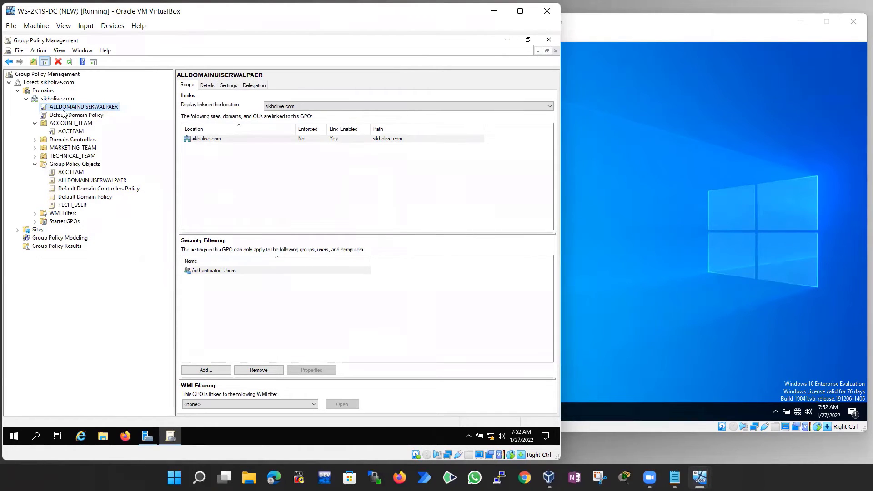
Review the ACCTEAM link on ACCOUNT_TEAM and the TECH_USER link on TECHNICAL_TEAM
click(61, 124)
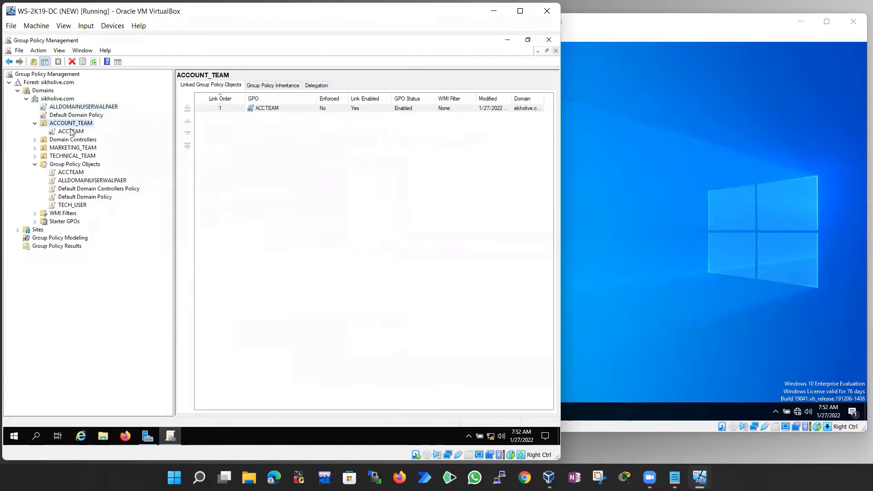
click(69, 131)
click(348, 253)
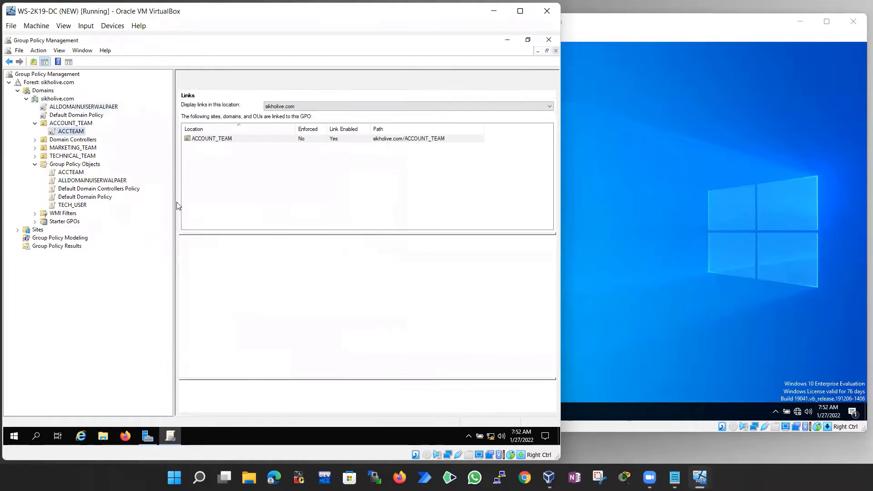
click(63, 156)
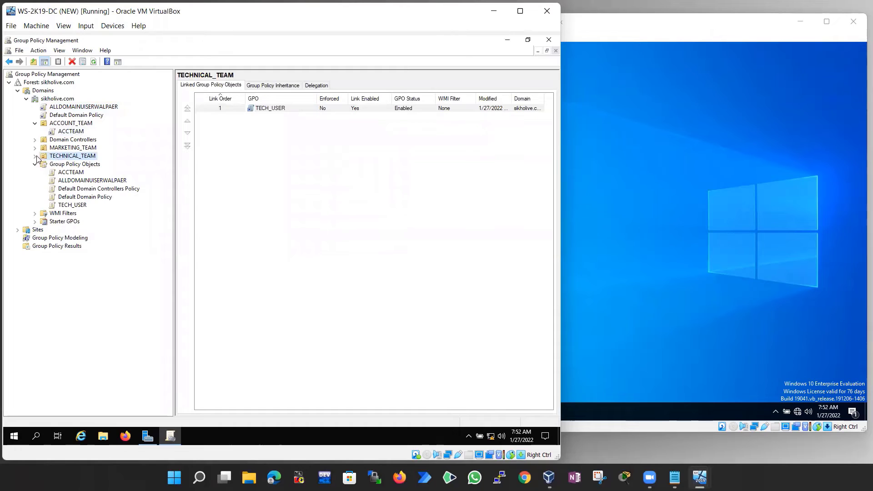
click(35, 156)
click(76, 164)
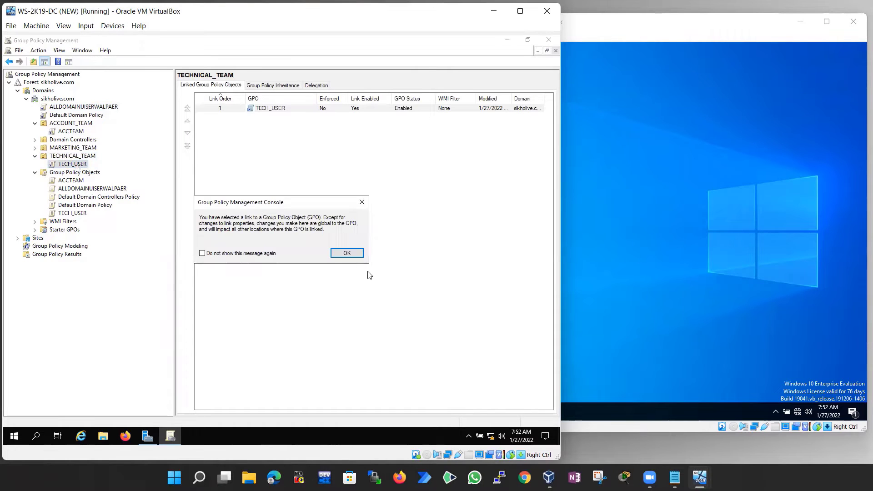
click(346, 253)
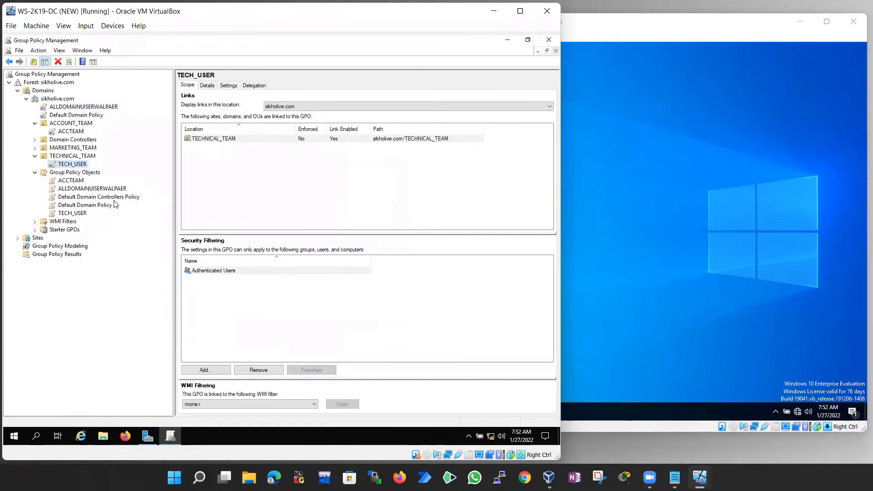
Check the TECH_USER GPO in Group Policy Objects, then show MARKETING_TEAM's empty linked GPOs
click(73, 173)
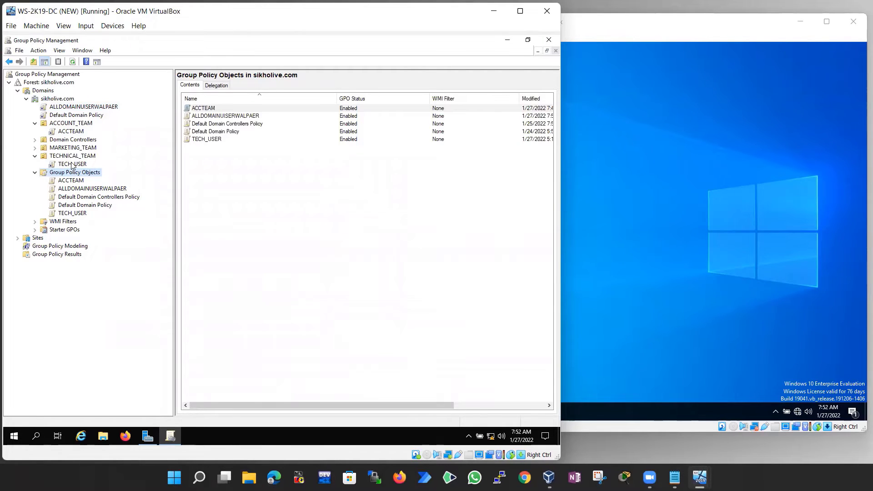
click(75, 213)
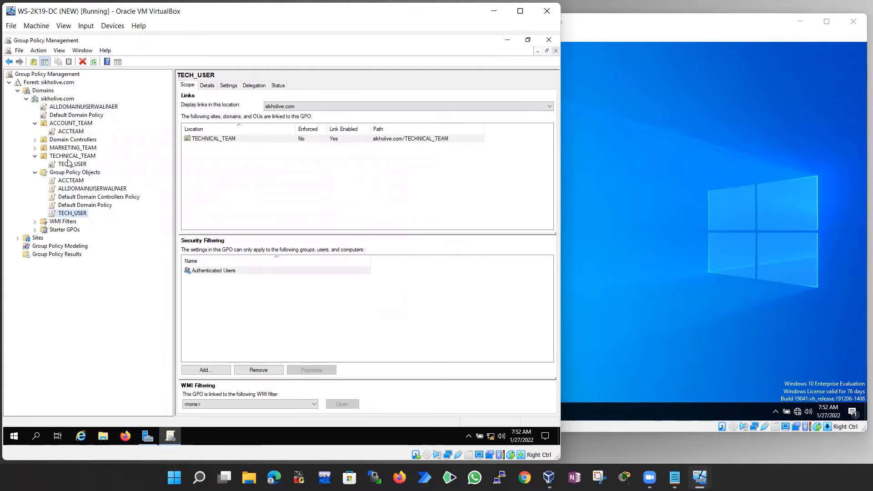
click(72, 164)
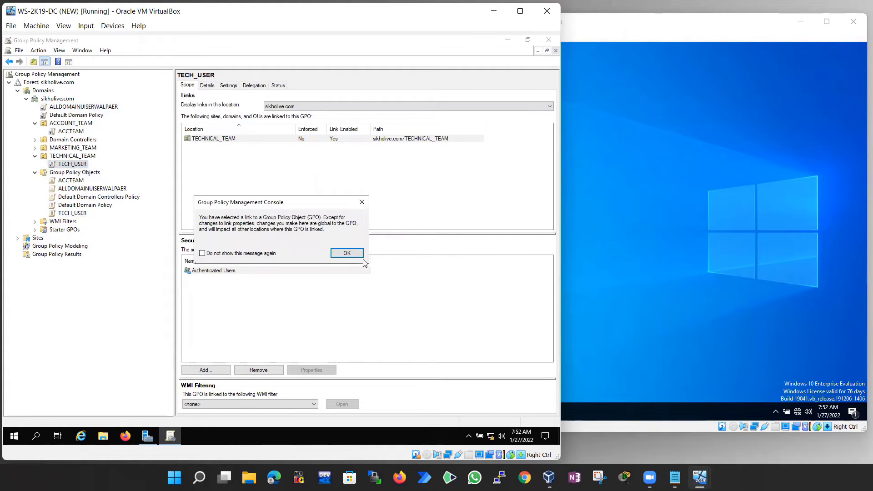
click(359, 255)
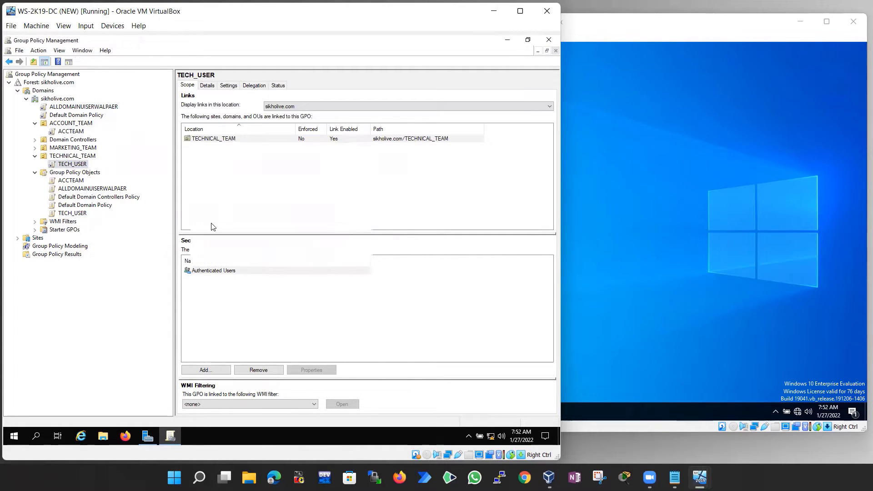
click(72, 213)
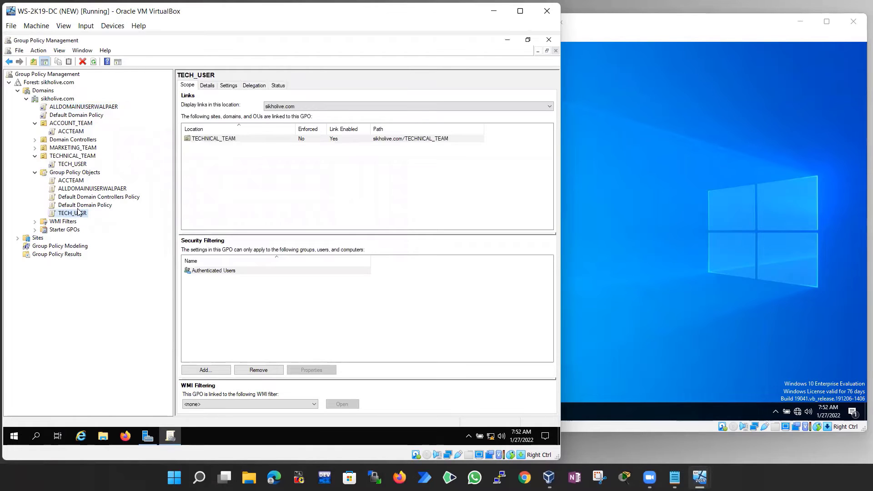
click(72, 149)
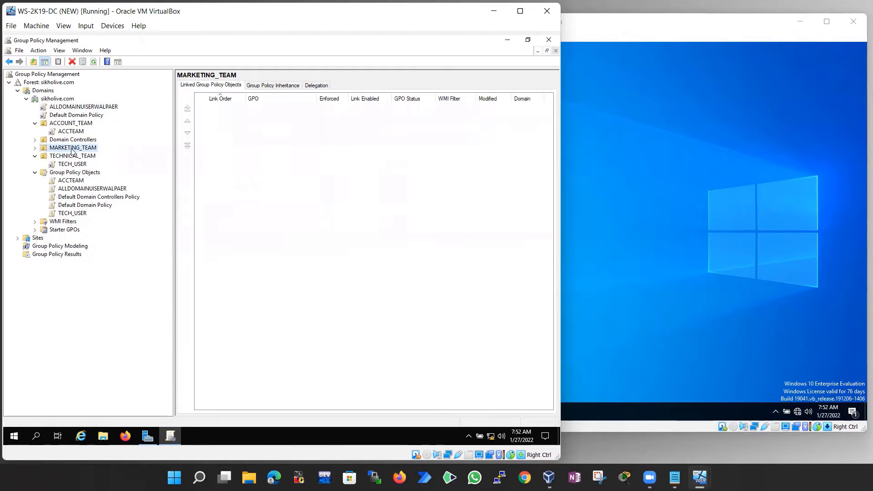
right_click(72, 149)
click(104, 164)
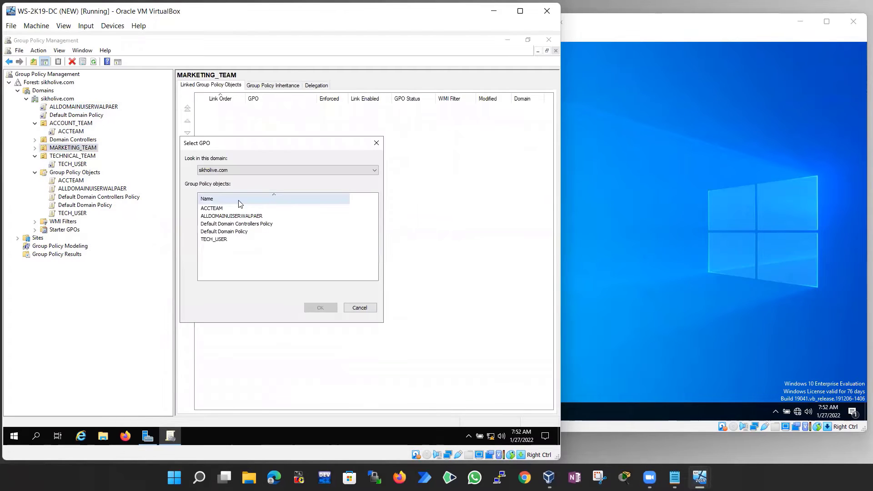
click(214, 239)
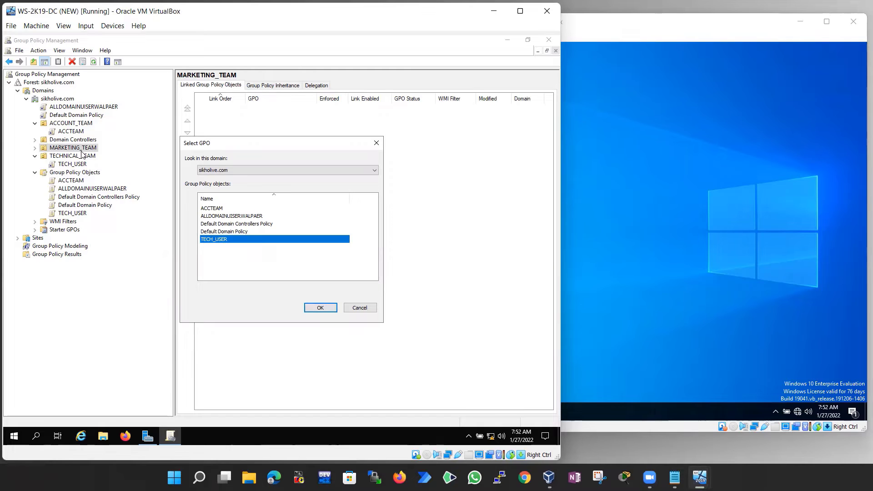
click(358, 309)
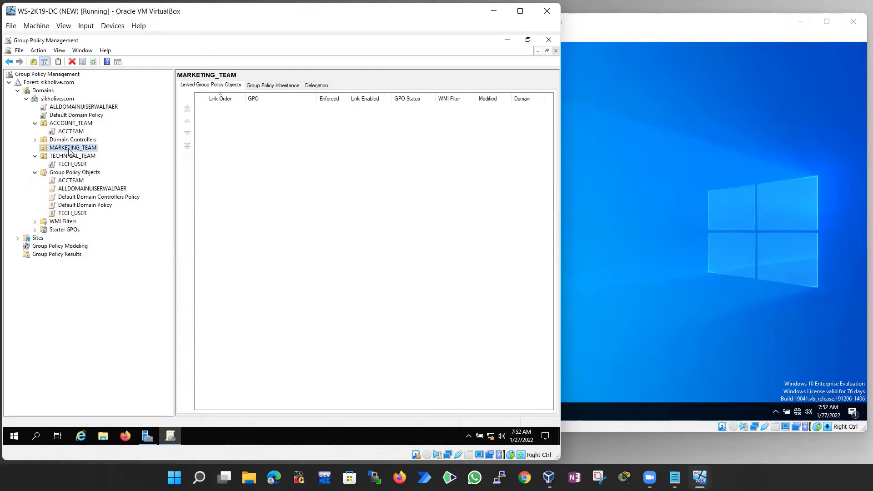
Launch Active Directory Users and Computers from Server Manager Tools and open the Users container
click(147, 436)
click(493, 59)
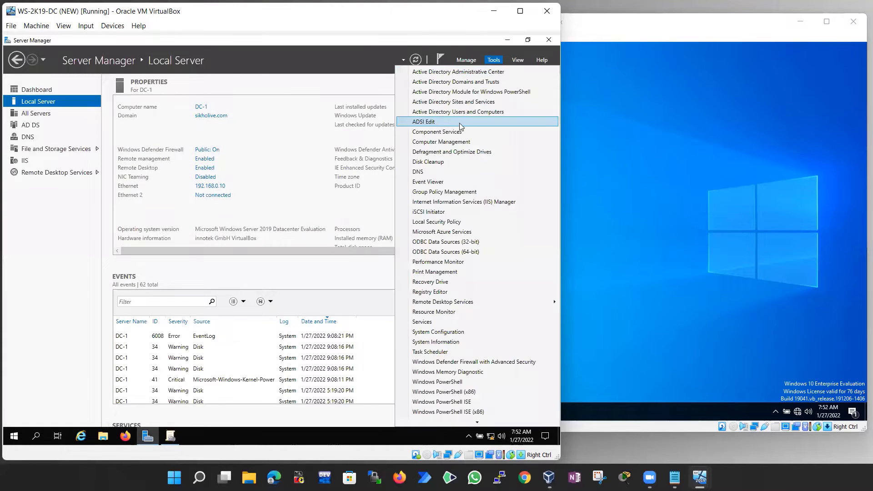
click(460, 116)
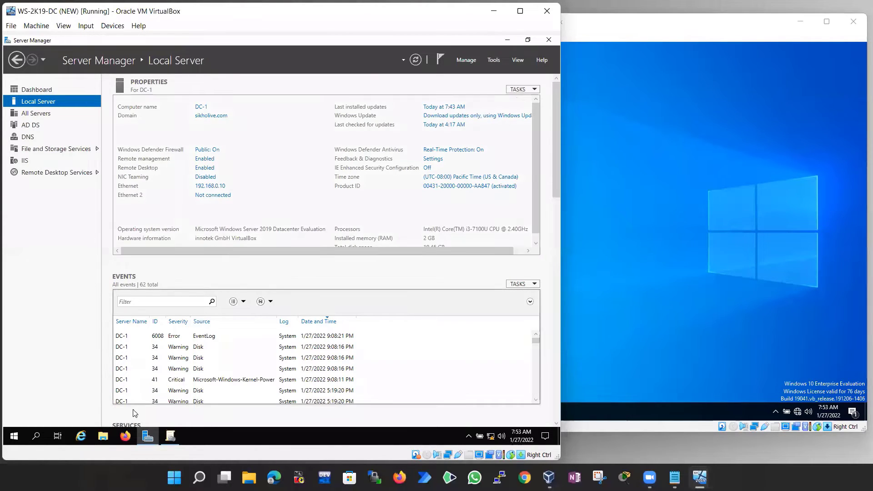
click(170, 435)
mouse_move(69, 178)
mouse_down()
mouse_move(68, 167)
mouse_move(61, 175)
mouse_up()
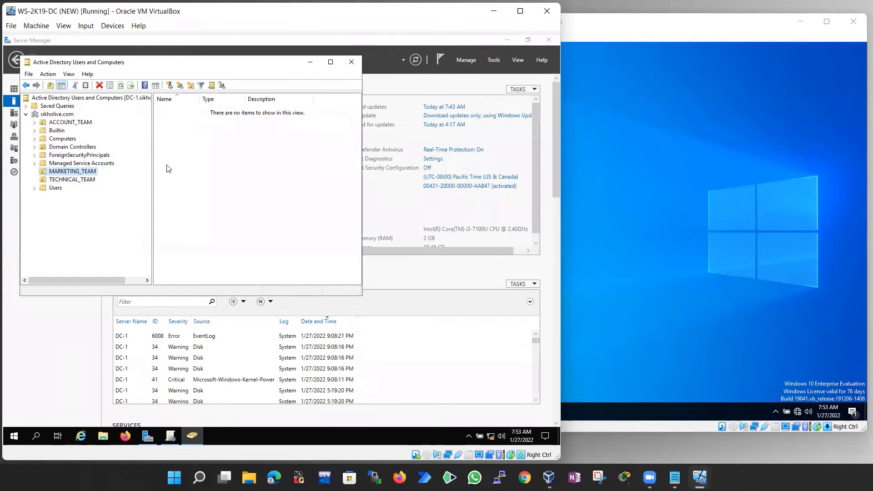
right_click(180, 145)
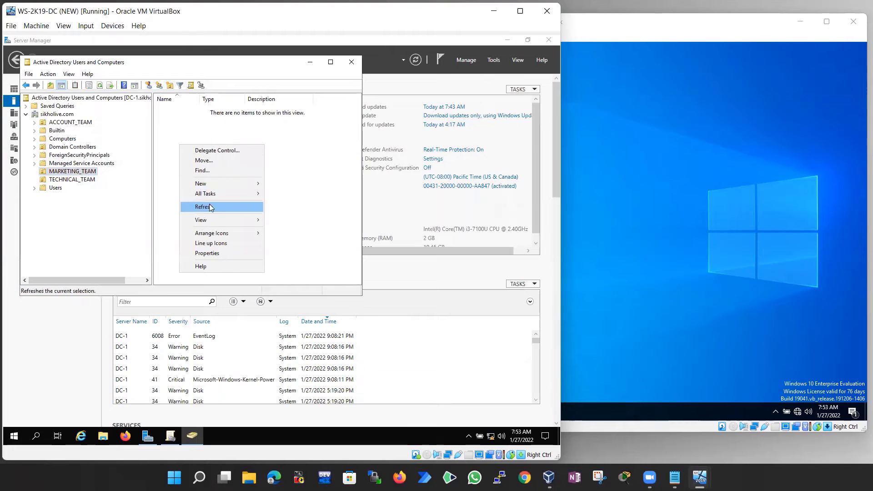
mouse_move(210, 184)
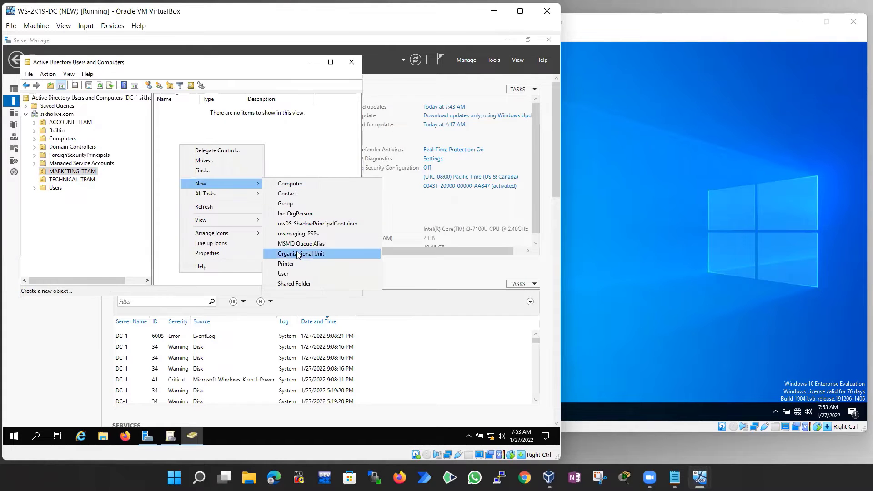
click(283, 152)
click(53, 187)
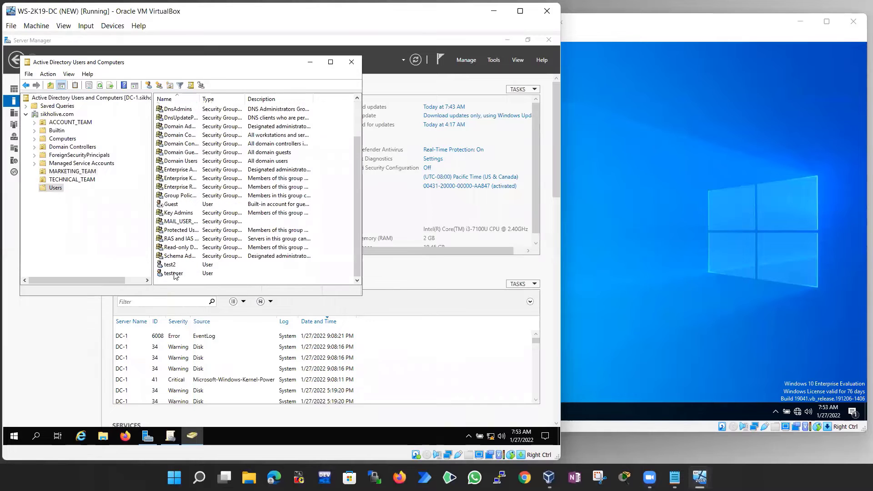
Drag testuser into MARKETING_TEAM, confirm the move, verify it there, and close the console
right_click(174, 274)
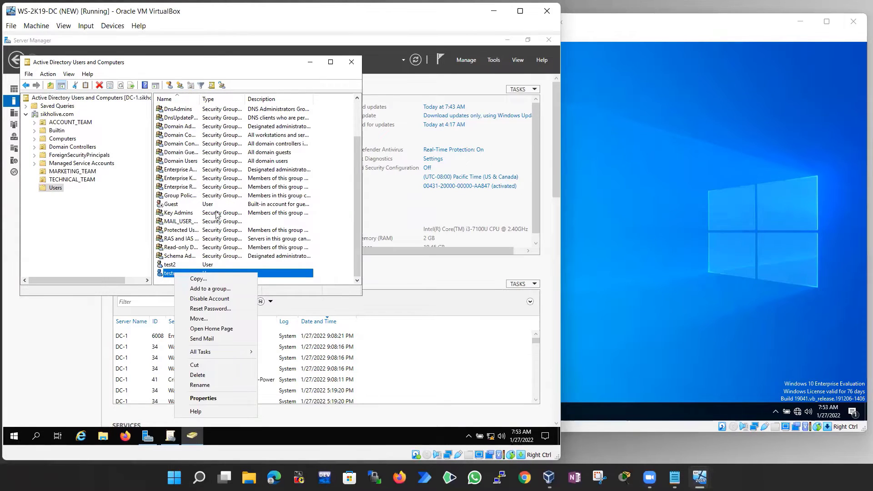
click(170, 276)
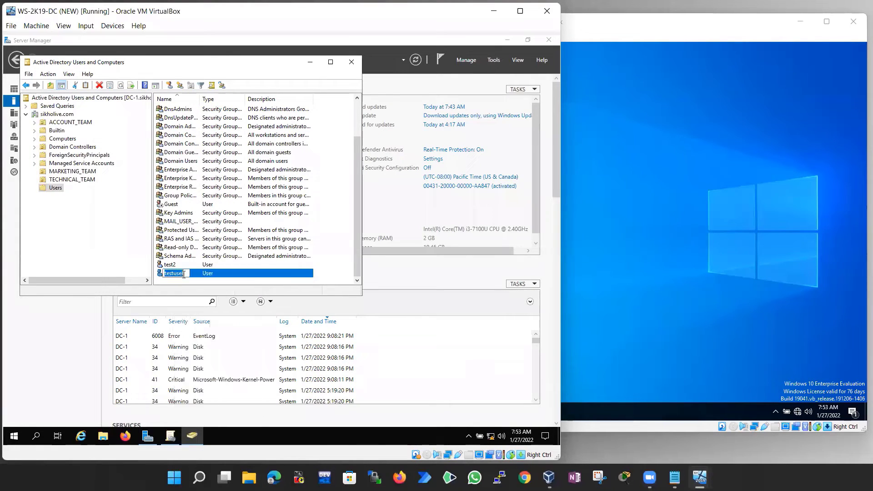
drag(201, 277, 73, 173)
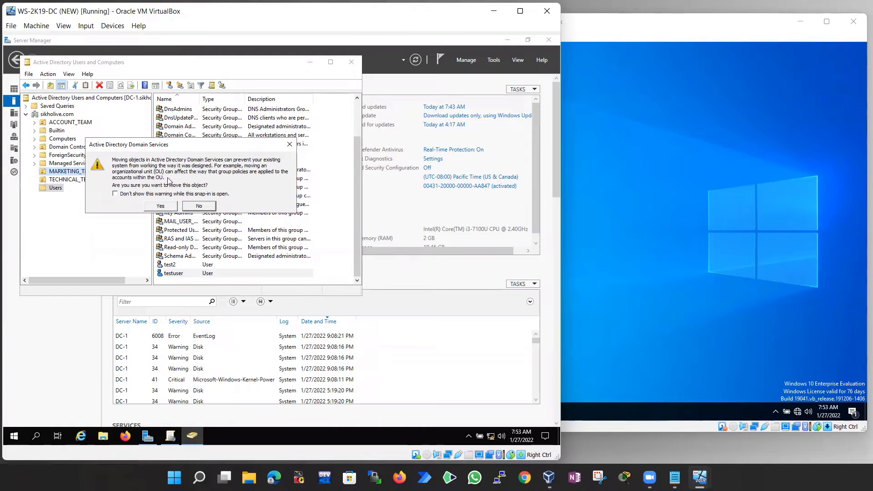
click(160, 206)
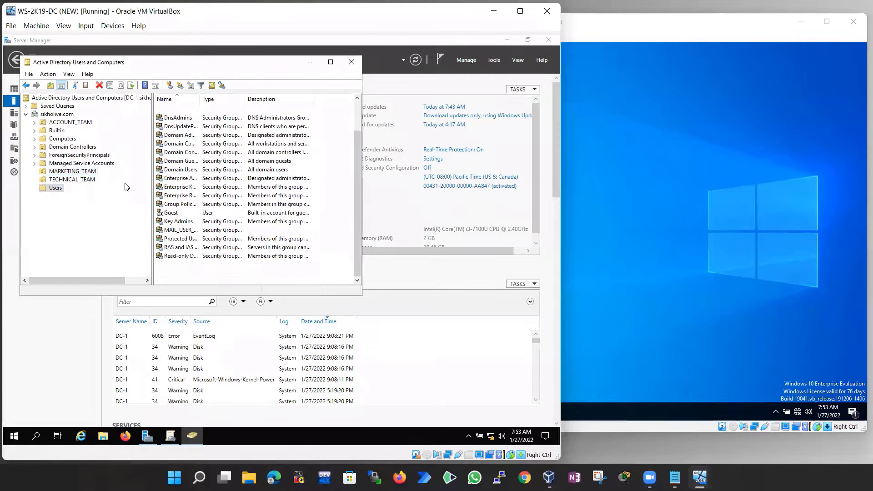
click(71, 171)
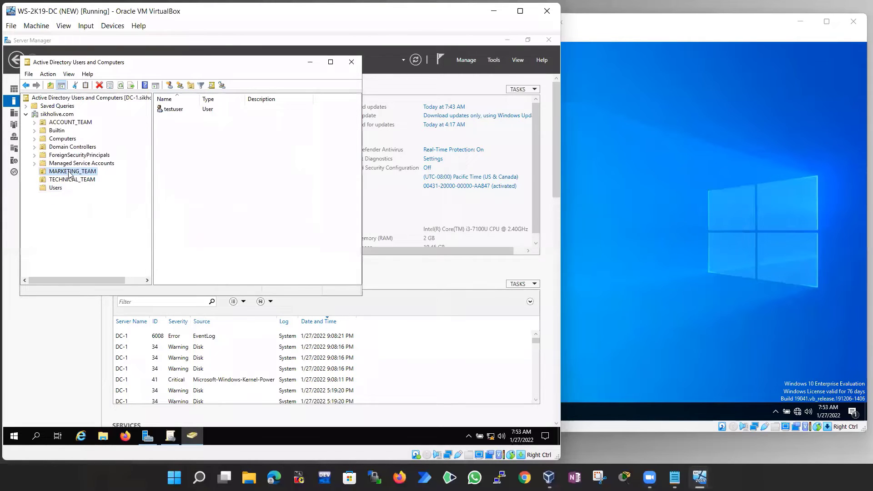
click(175, 109)
click(350, 67)
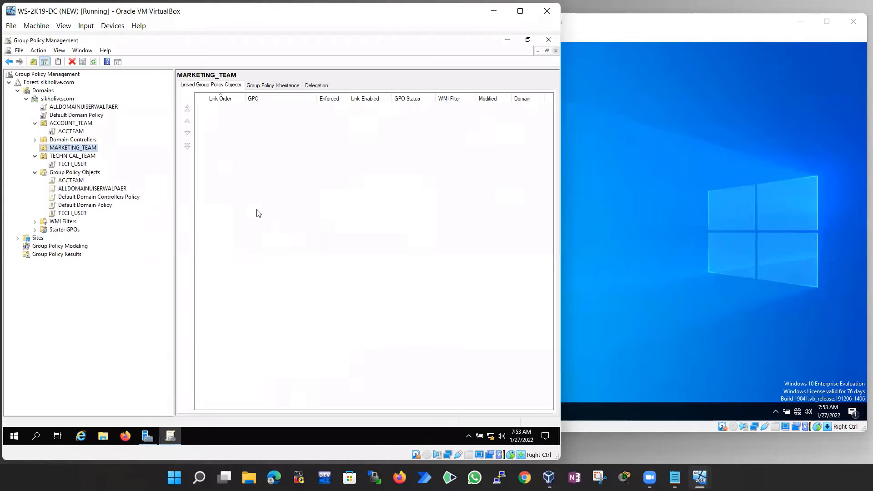
Show the TECH_USER scope under TECHNICAL_TEAM, then switch to the WIN-10 VM desktop
click(69, 164)
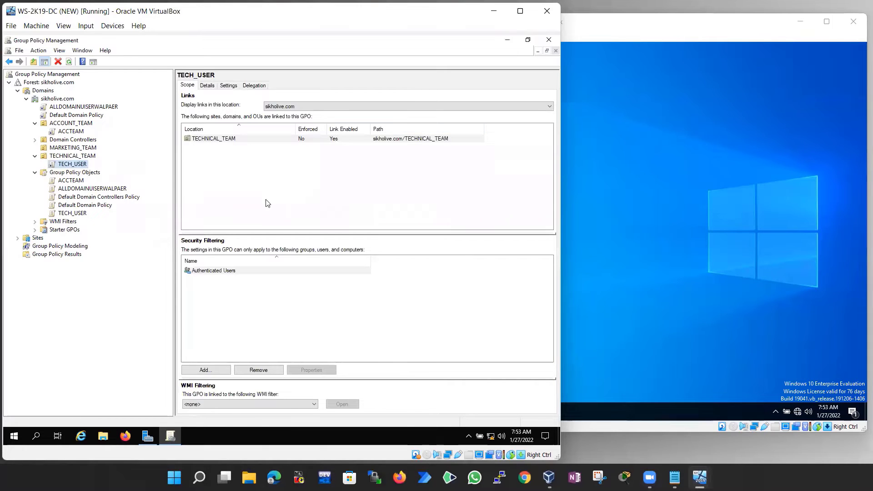
click(653, 180)
drag(469, 242, 469, 205)
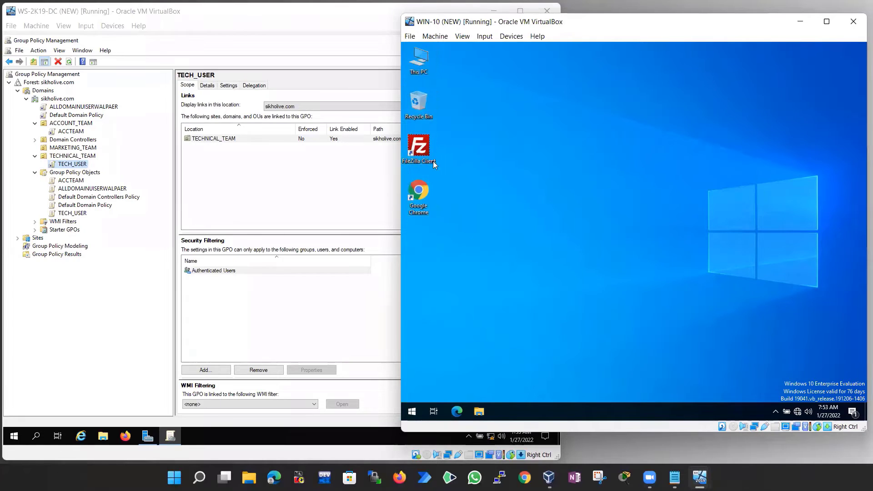
drag(433, 161, 454, 181)
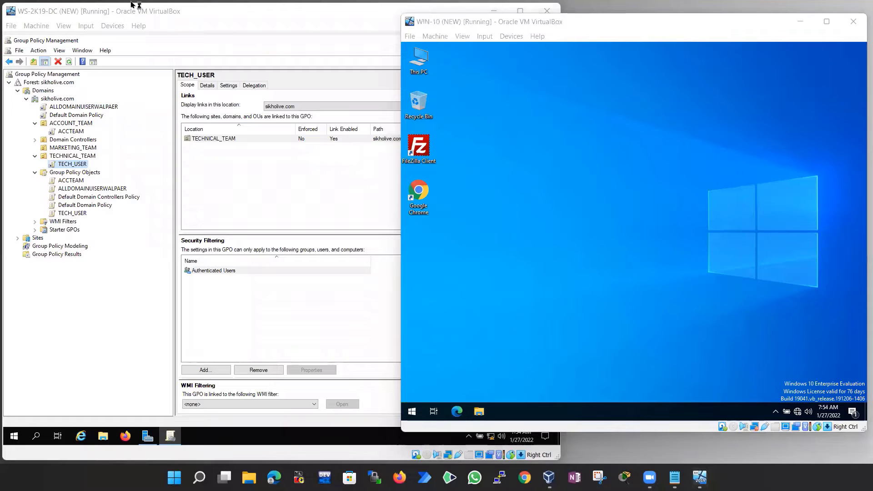
Launch Chrome and search for 'msi sofware packages'
click(524, 476)
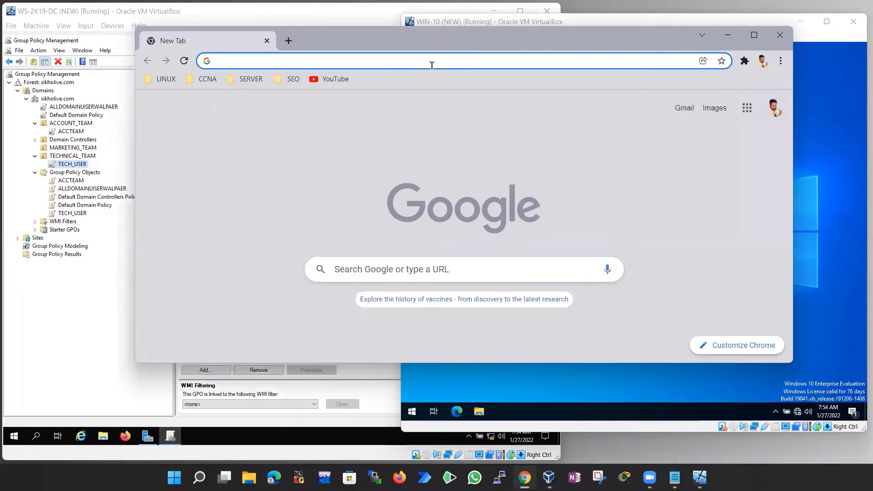
text(mis)
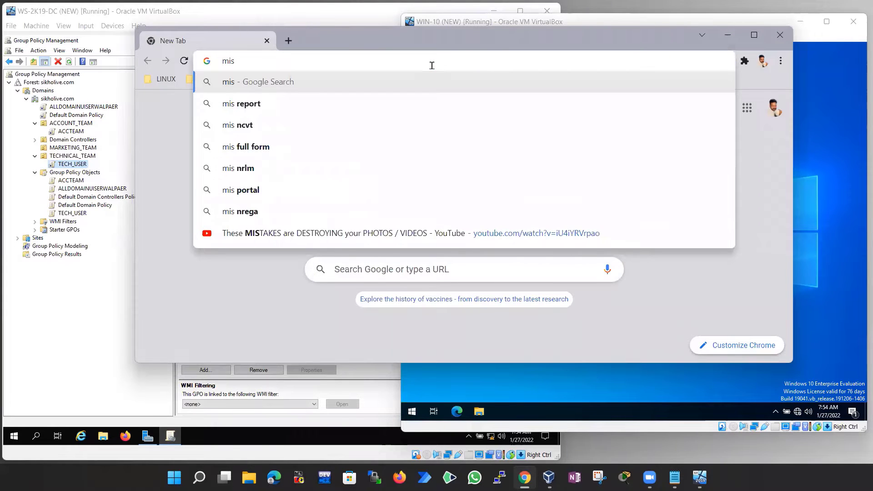
key(BackSpace)
key(BackSpace)
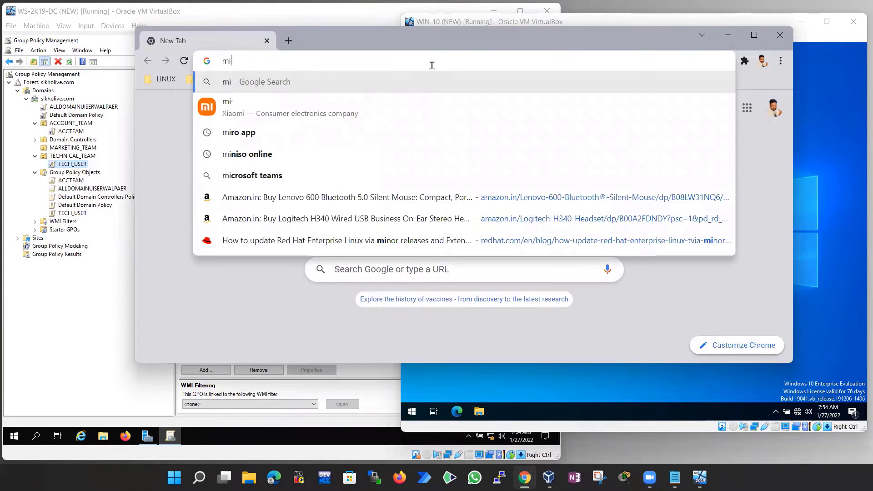
text(i)
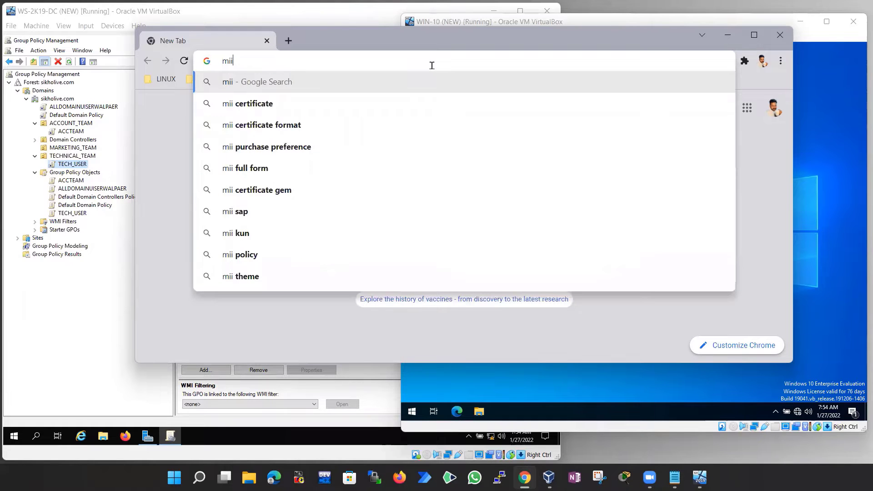
key(BackSpace)
key(BackSpace)
text(si )
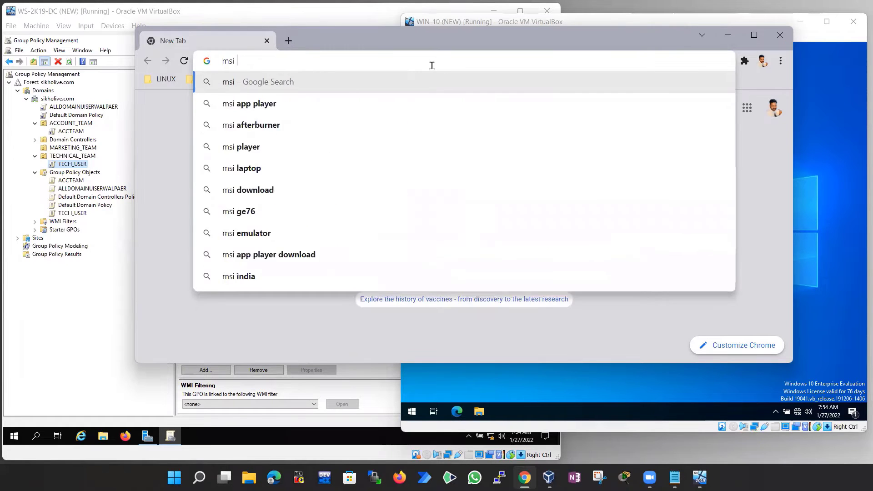
text(sofware)
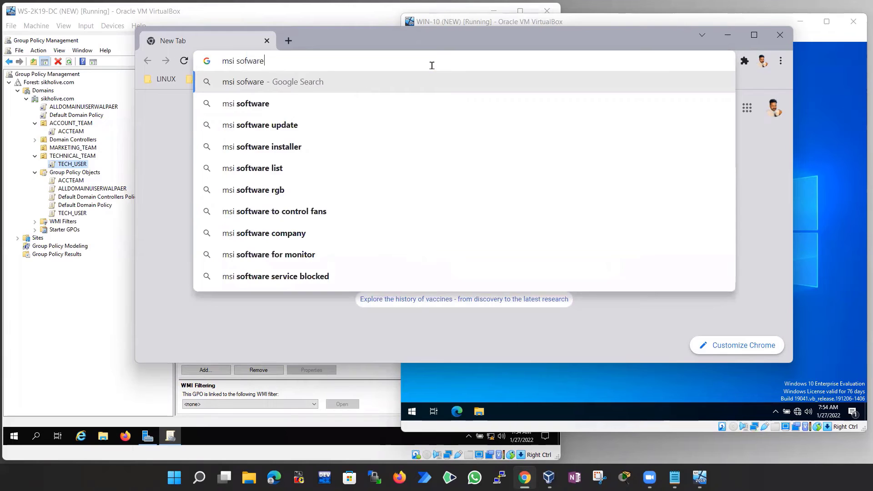
text( packages)
key(Return)
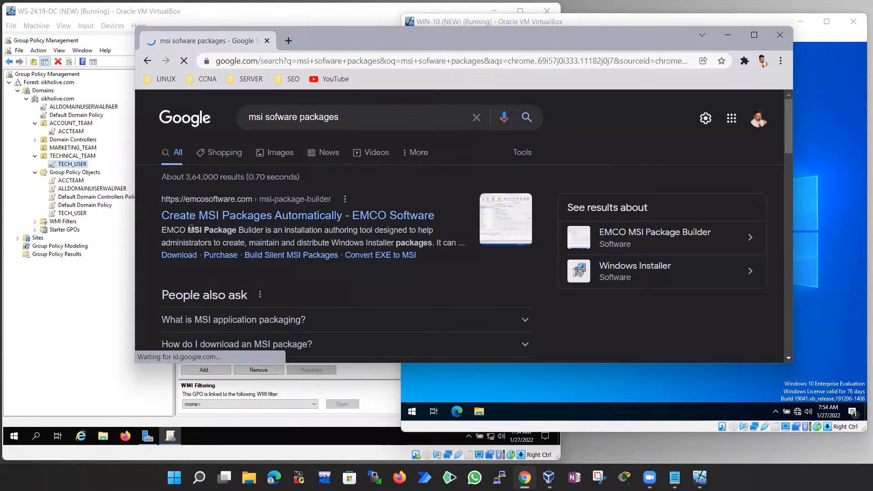
Open the EMCO MSI Package Builder result in a maximized window and scroll through it
click(294, 219)
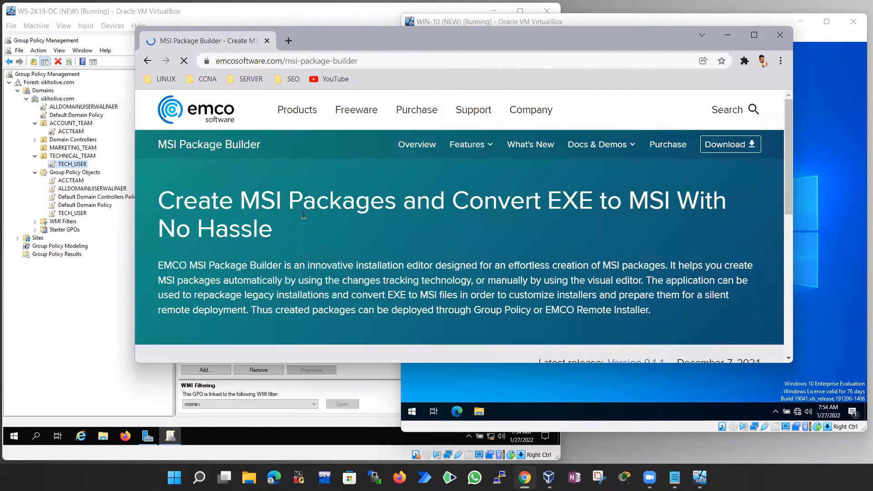
scroll(345, 239, down, 5)
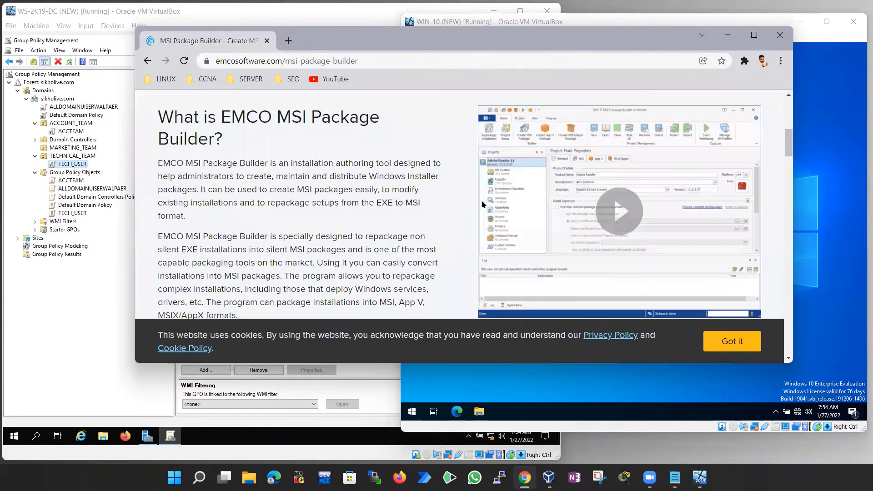
click(754, 35)
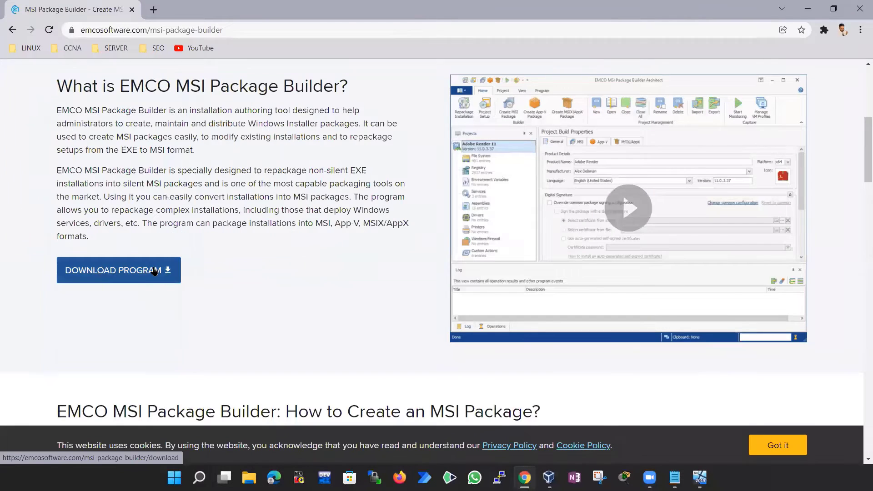
scroll(399, 248, up, 3)
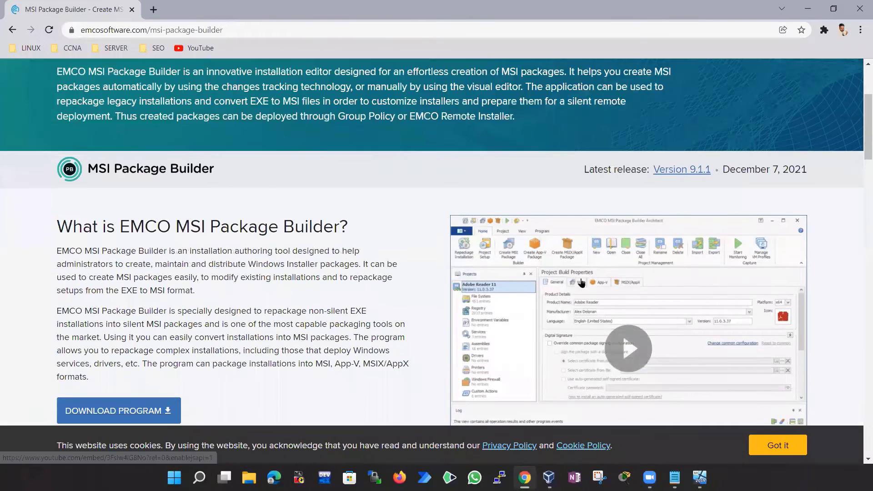
scroll(687, 245, down, 2)
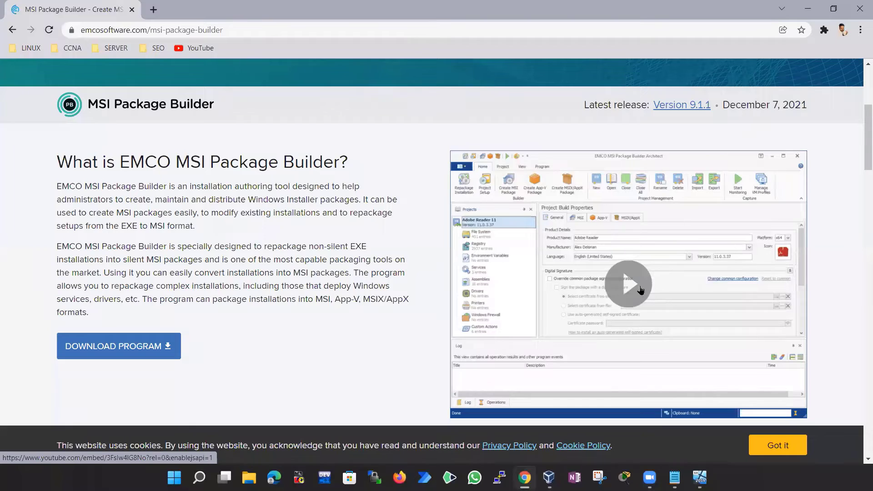
scroll(627, 285, down, 10)
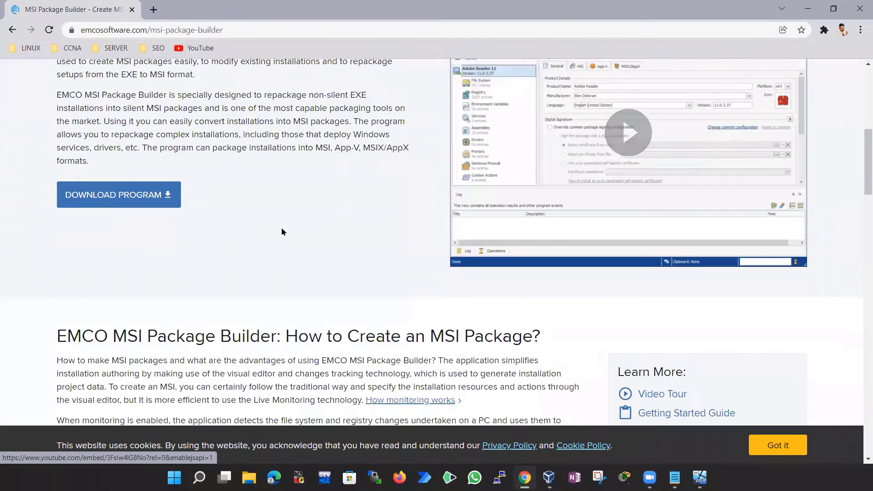
scroll(281, 186, up, 10)
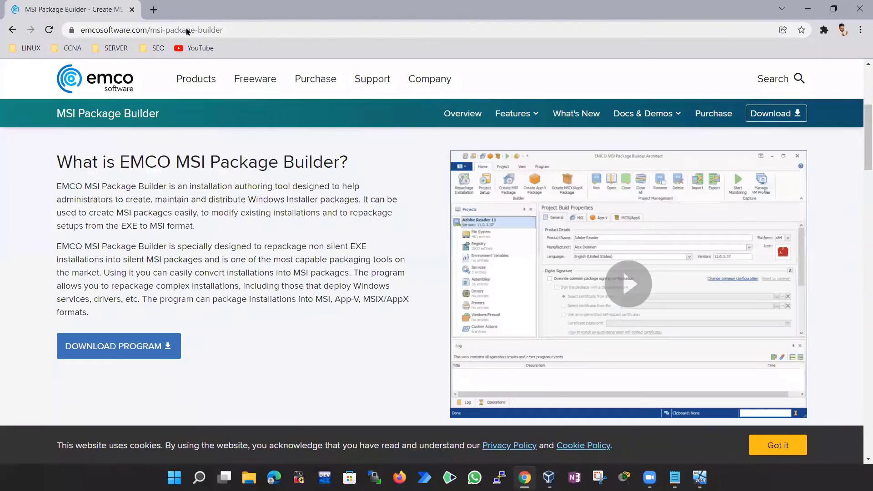
Search for 'firefox msi file download' and open the Deploy Firefox with MSI installers article
click(187, 30)
text(fir)
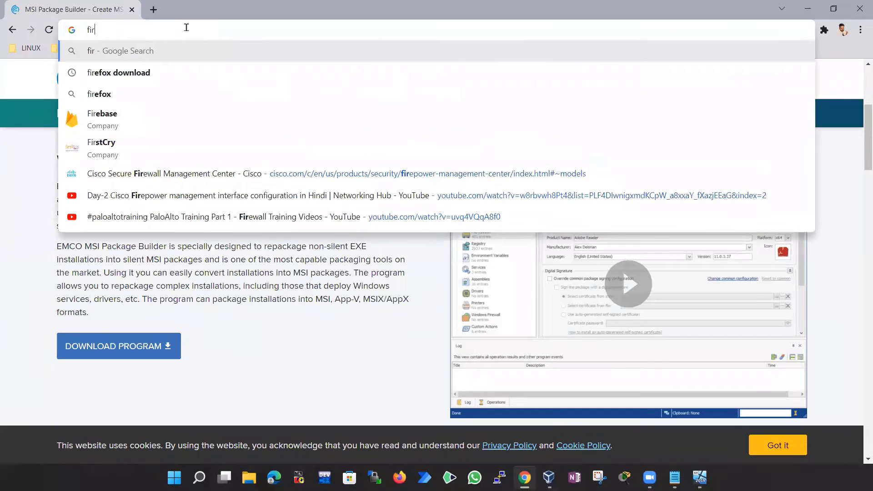
text(efox msdi)
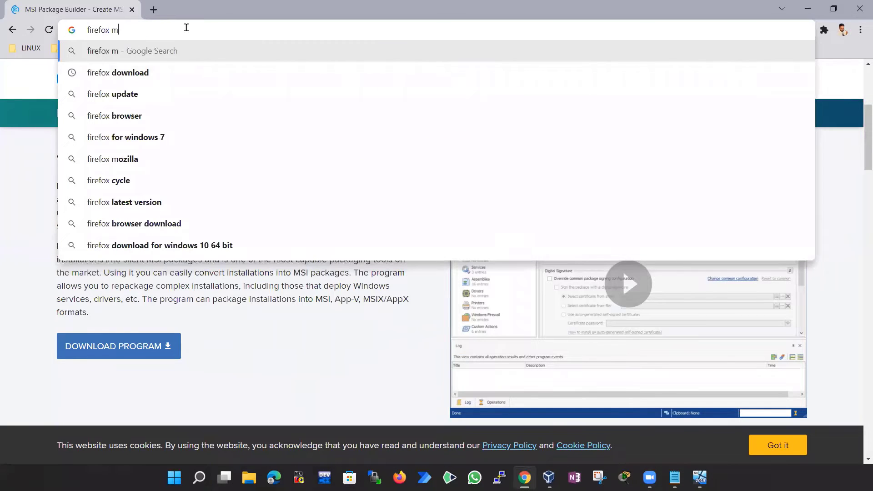
key(BackSpace)
key(BackSpace)
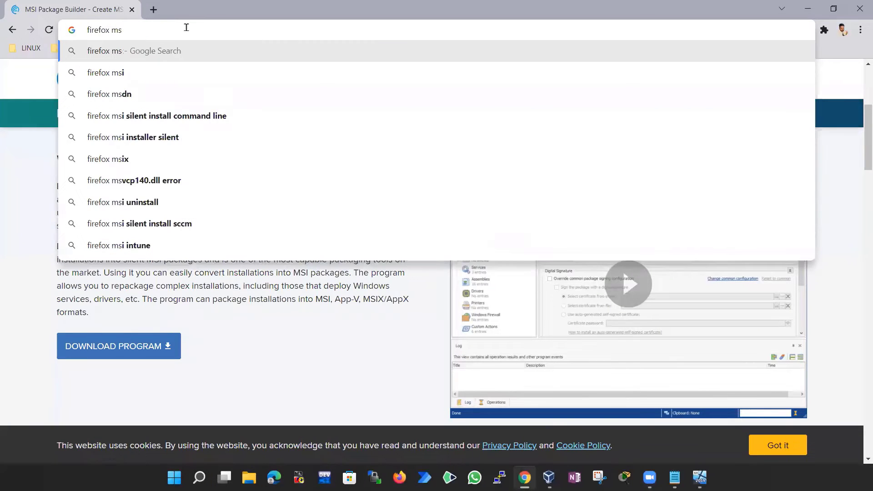
text(i f)
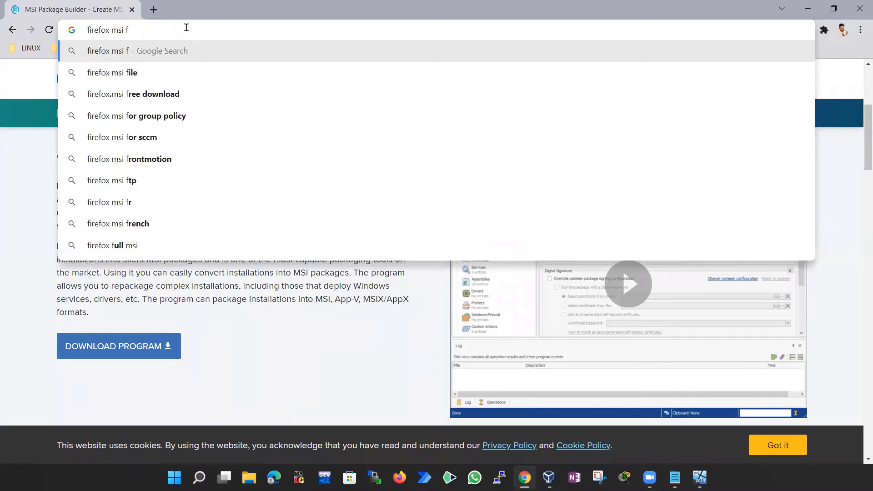
text(ile downloa)
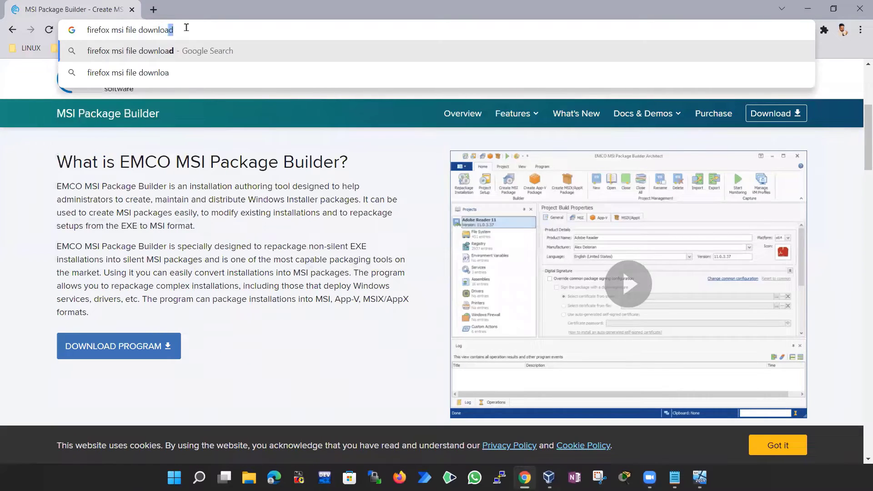
key(Return)
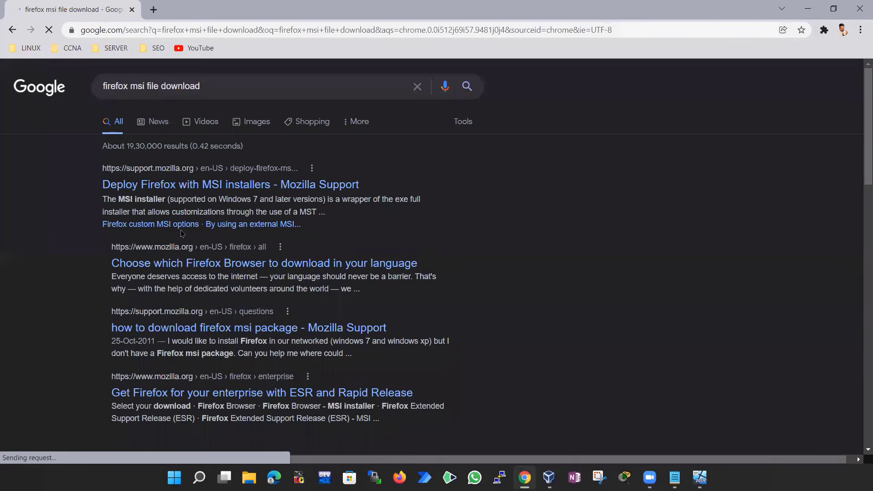
scroll(252, 229, down, 2)
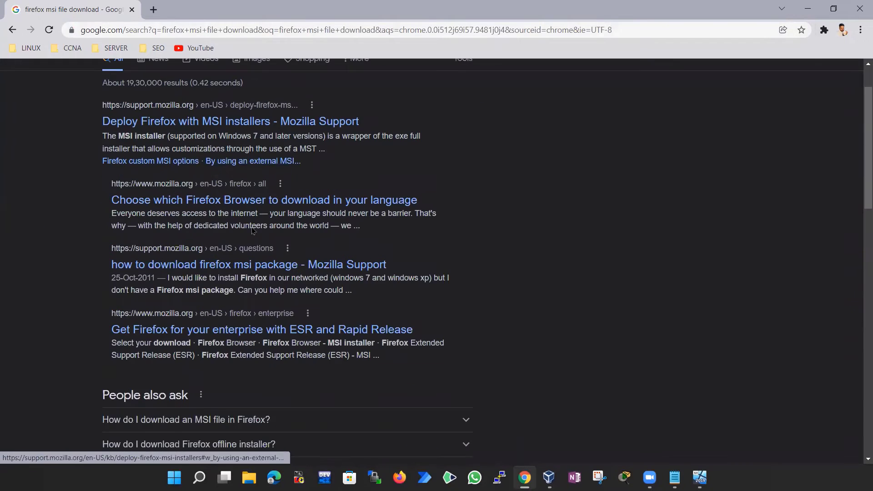
scroll(231, 248, down, 2)
scroll(271, 188, up, 4)
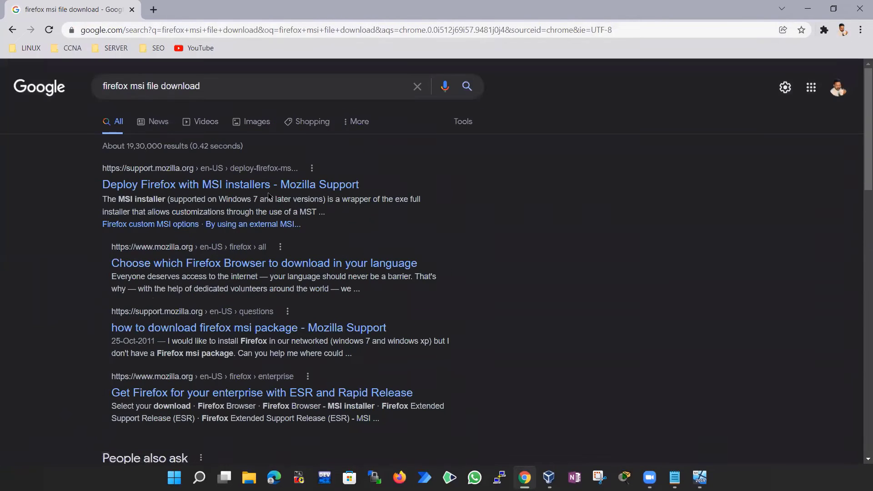
click(271, 189)
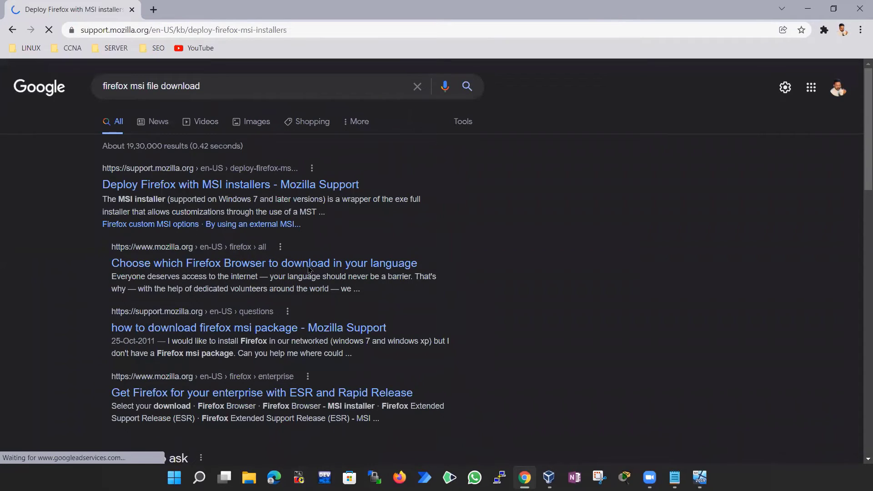
scroll(294, 286, down, 15)
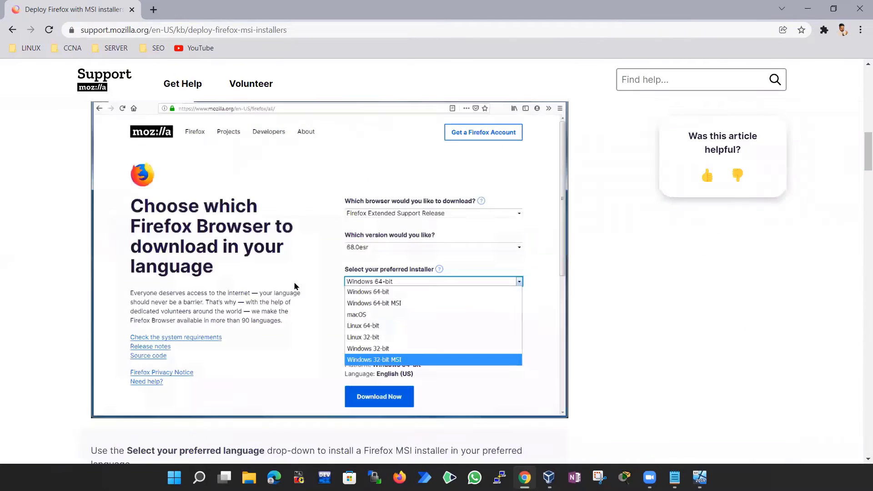
scroll(294, 287, down, 10)
scroll(294, 282, up, 15)
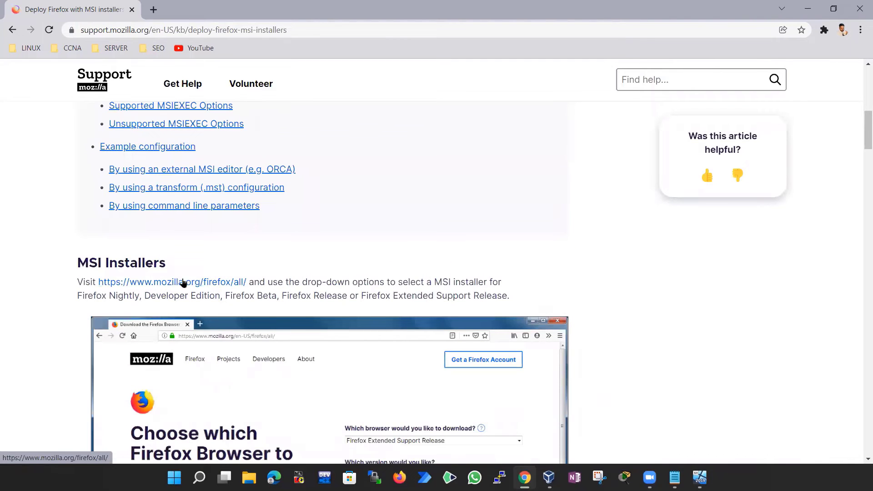
On the Firefox all-downloads page, keep Firefox and choose the Windows 64-bit MSI installer
key(F5)
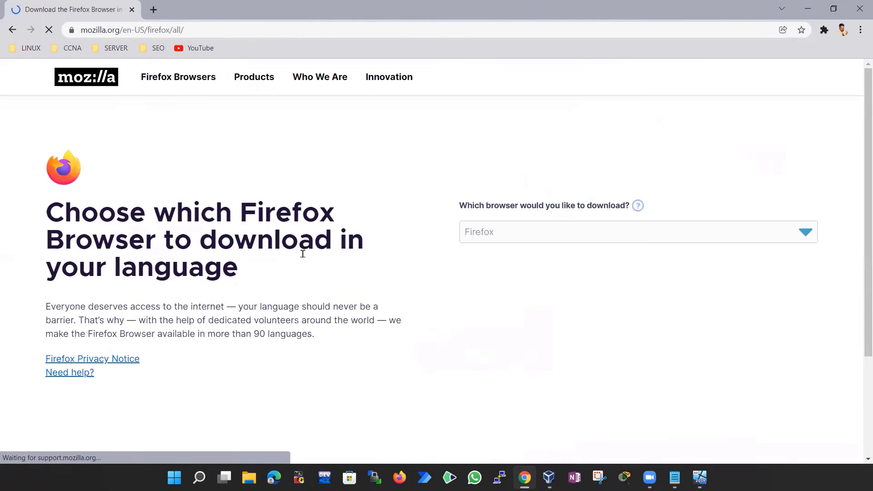
scroll(302, 250, down, 5)
scroll(304, 258, up, 5)
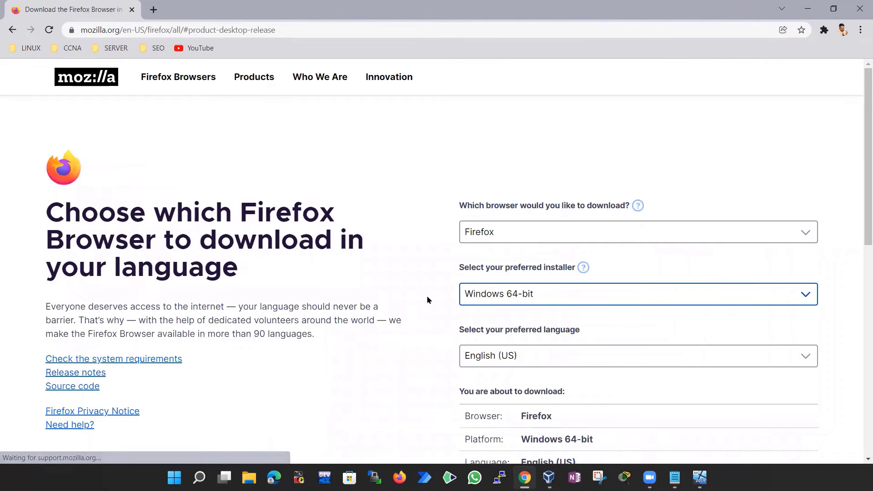
click(523, 236)
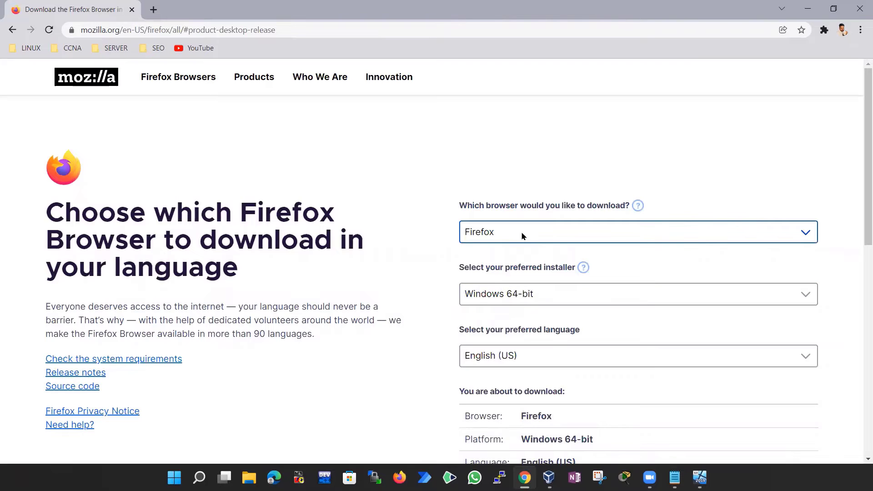
key(space)
key(Tab)
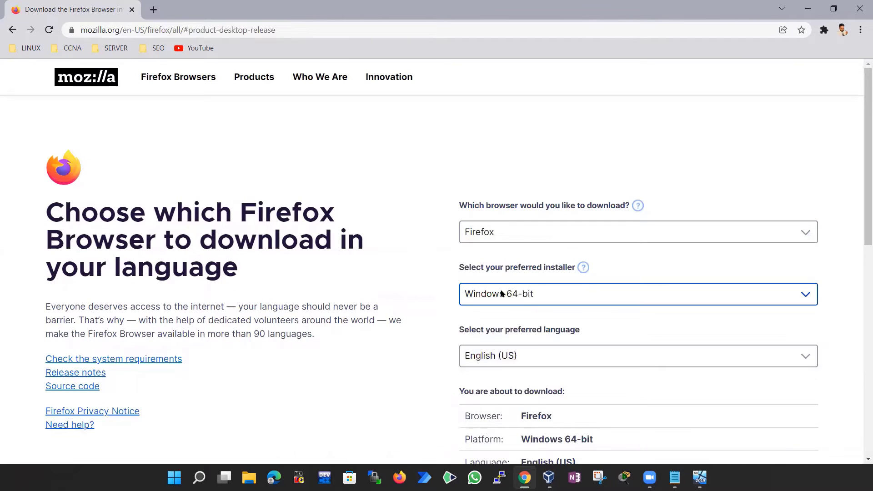
key(space)
key(Return)
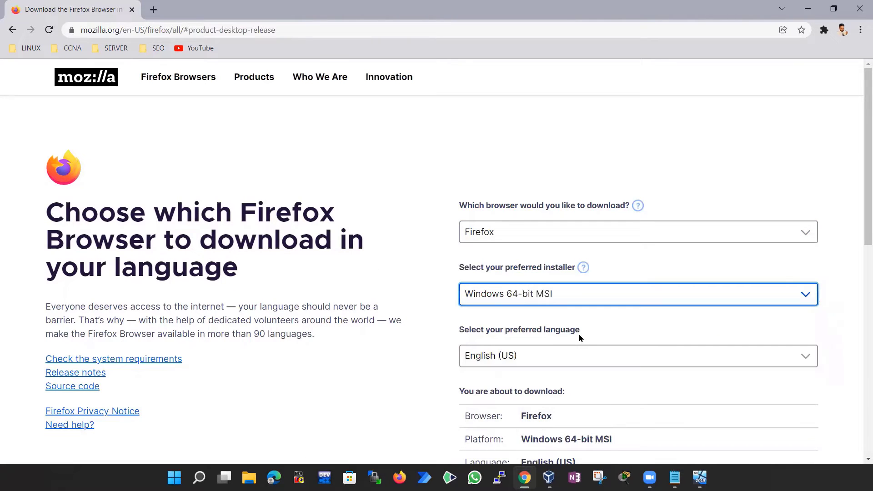
scroll(586, 363, down, 2)
drag(576, 363, 612, 363)
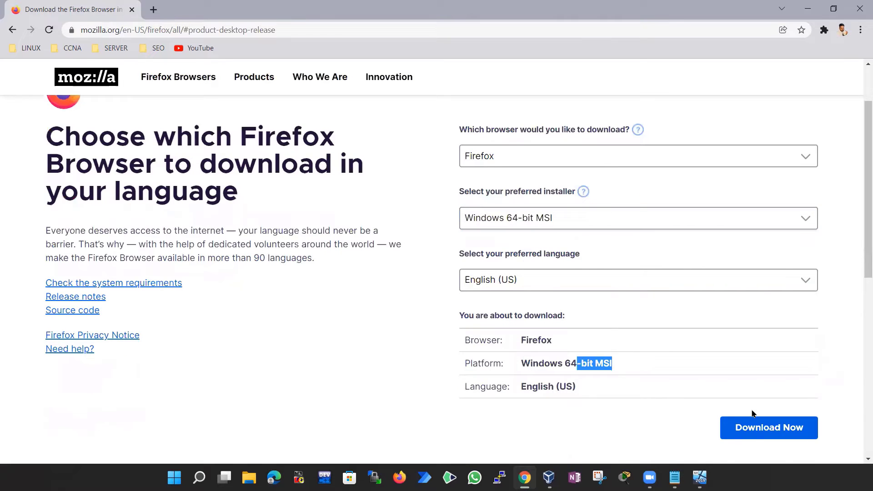
key(shift+Tab)
key(Home)
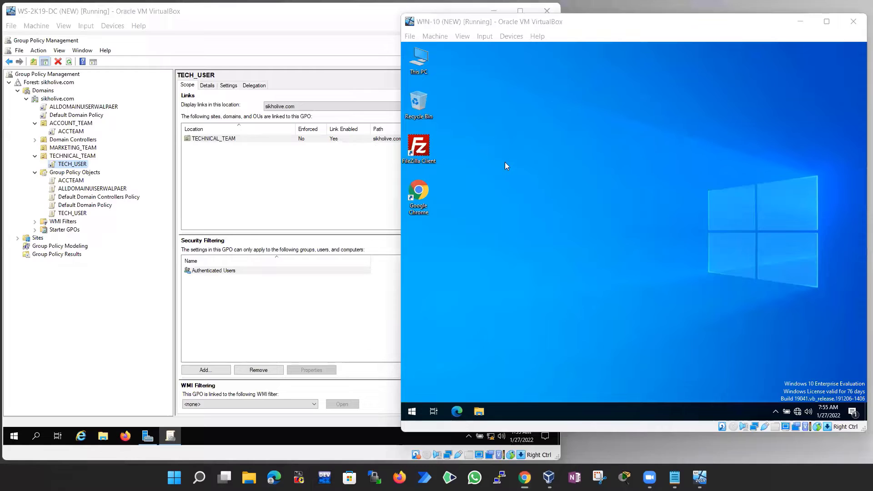
Switch to the WS-2K19-DC VM and open File Explorer at Local Disk (C:)
click(505, 163)
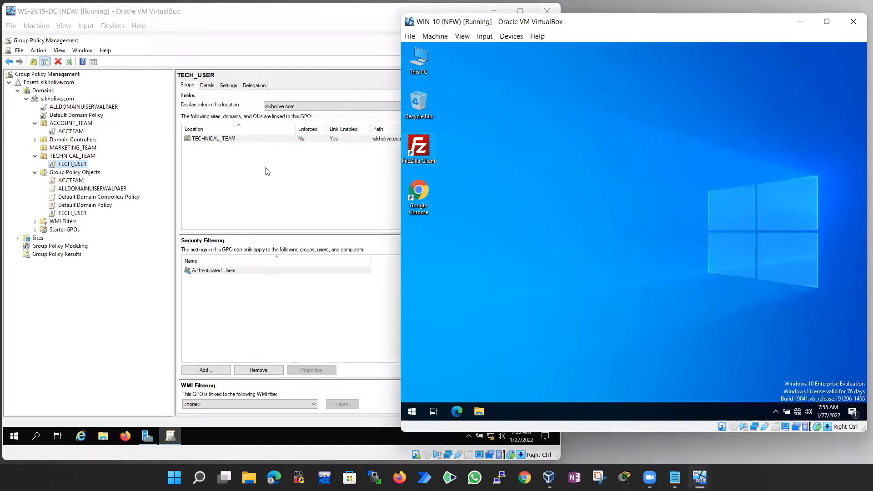
click(115, 426)
click(101, 437)
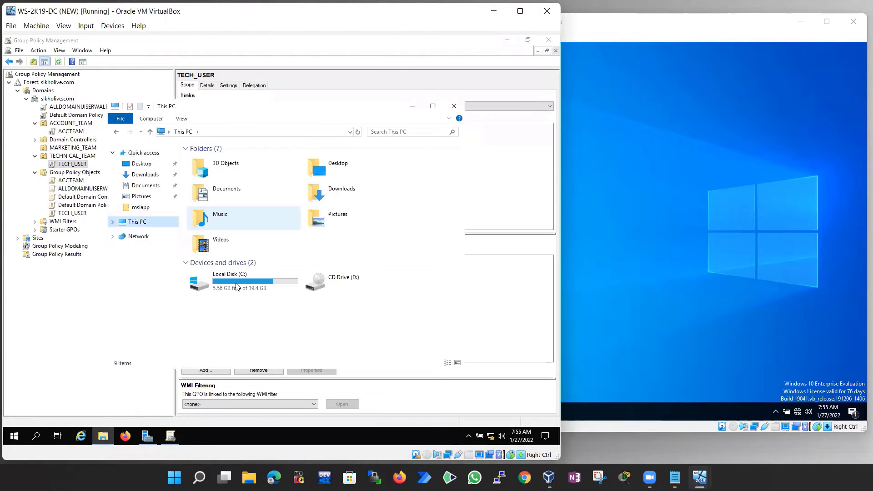
double_click(200, 281)
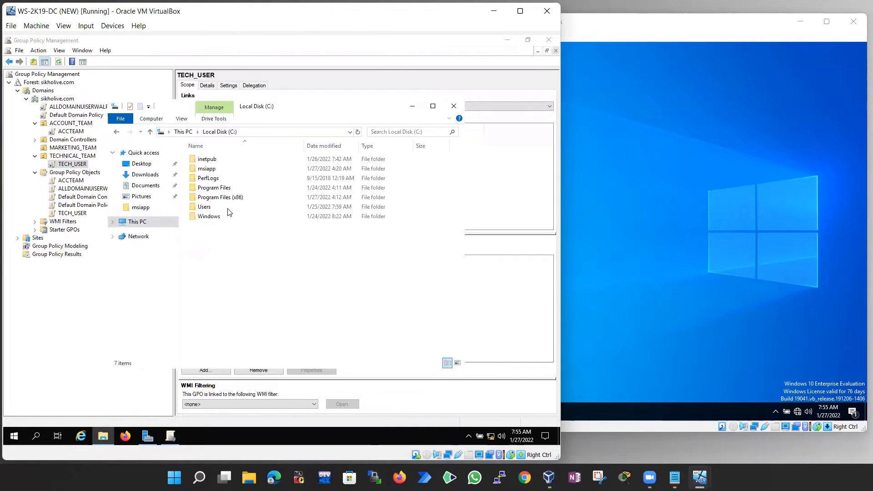
Check that msiapp contains Firefox Setup 96.0.2, then go back up to Local Disk (C:)
click(214, 170)
double_click(210, 172)
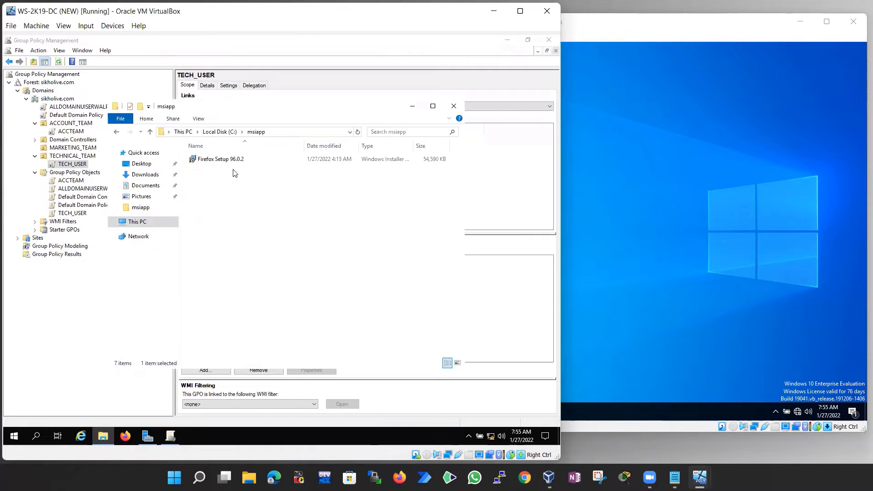
click(217, 160)
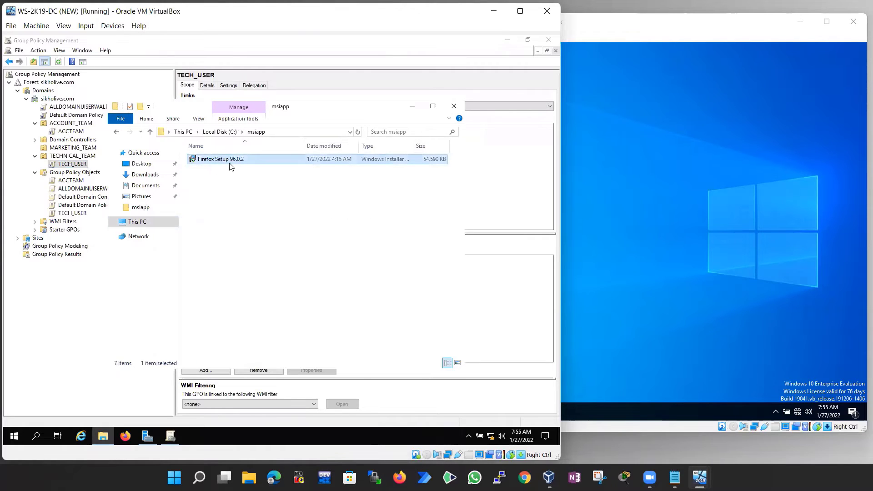
click(150, 132)
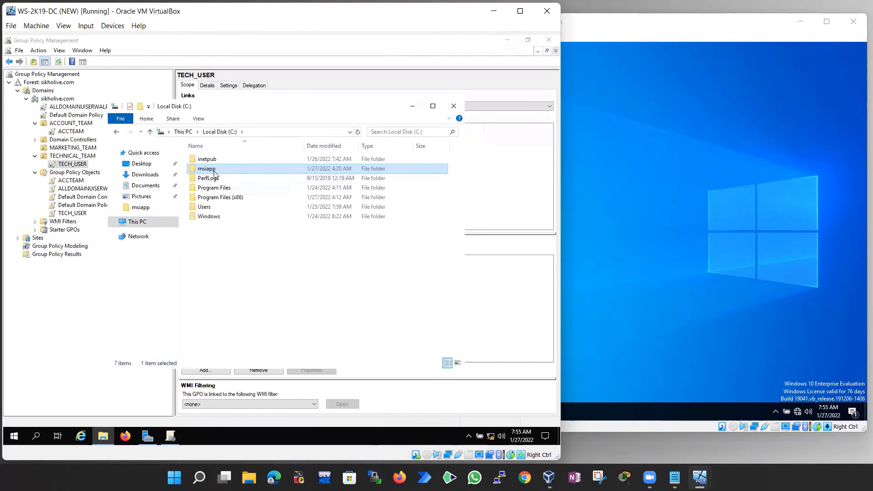
Share msiapp from its Properties Sharing tab, adding Everyone with Read/Write permission
right_click(214, 172)
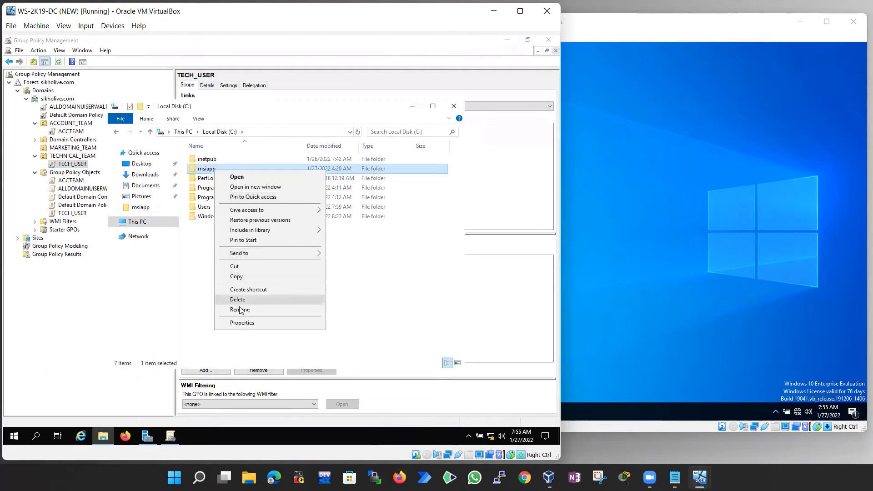
click(244, 323)
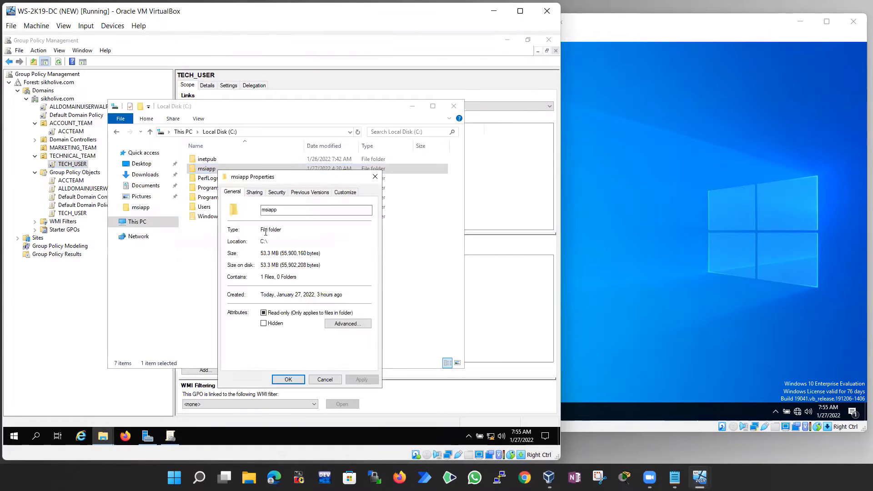
click(254, 192)
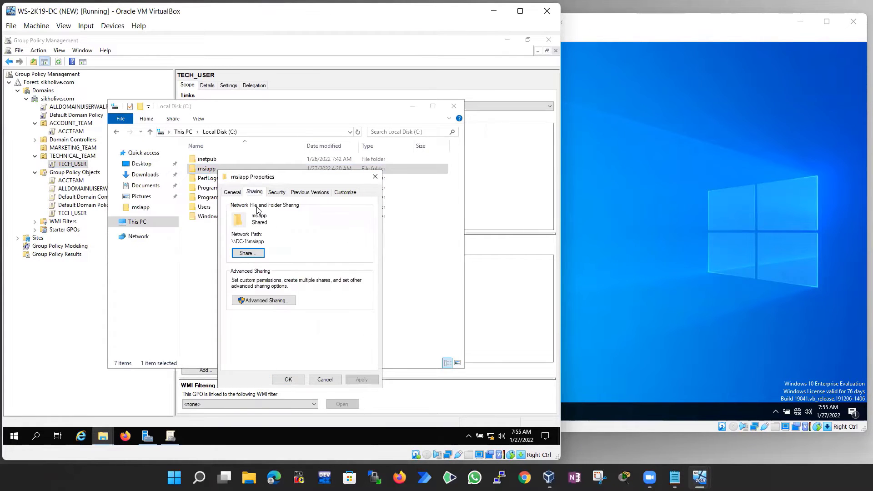
click(252, 255)
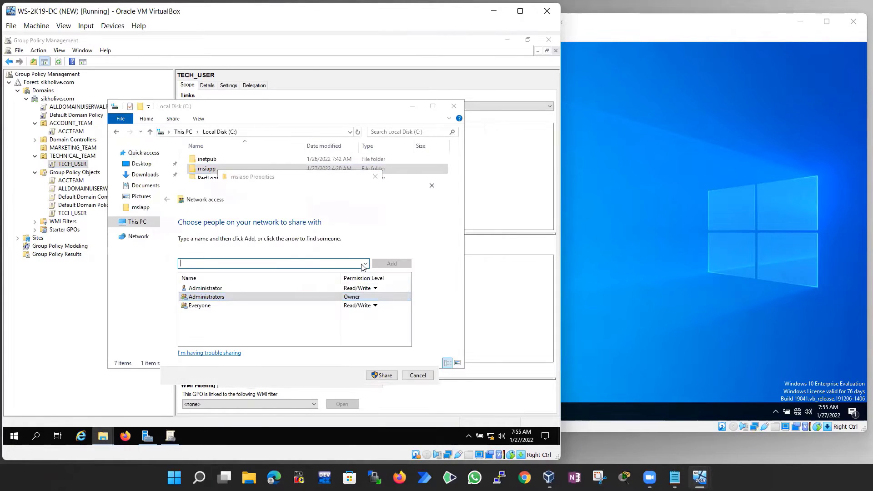
click(365, 263)
click(254, 272)
click(374, 305)
click(392, 373)
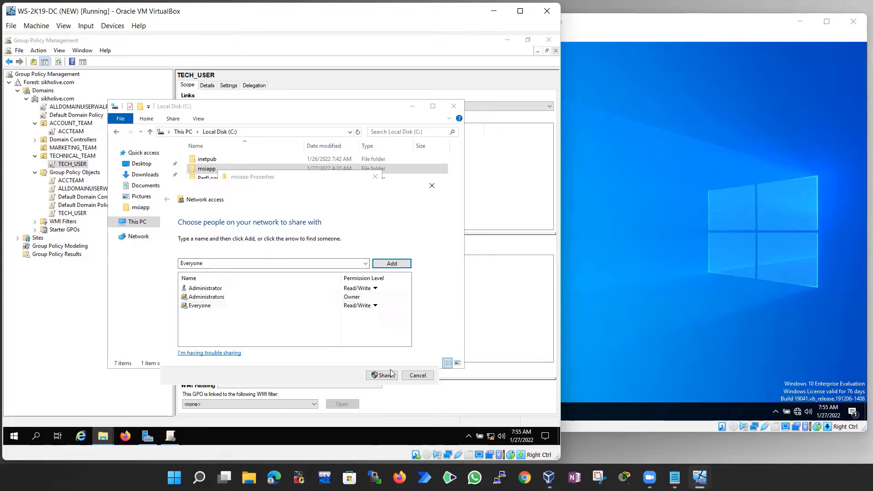
click(385, 374)
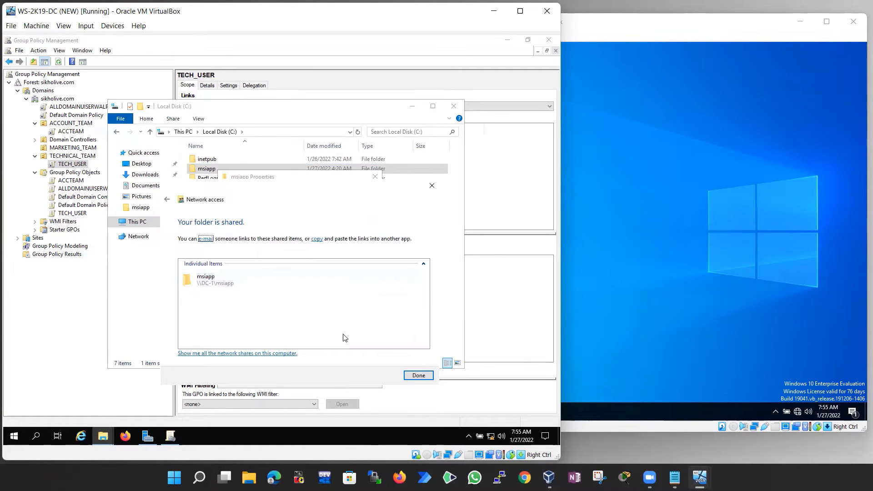
click(418, 377)
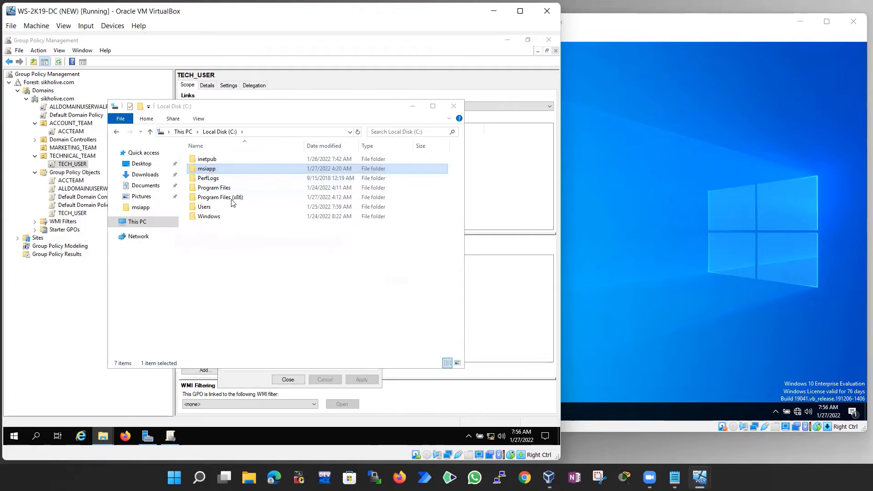
Confirm Everyone's msiapp share permissions under Advanced Sharing, then close the dialogs and File Explorer
right_click(208, 169)
click(235, 321)
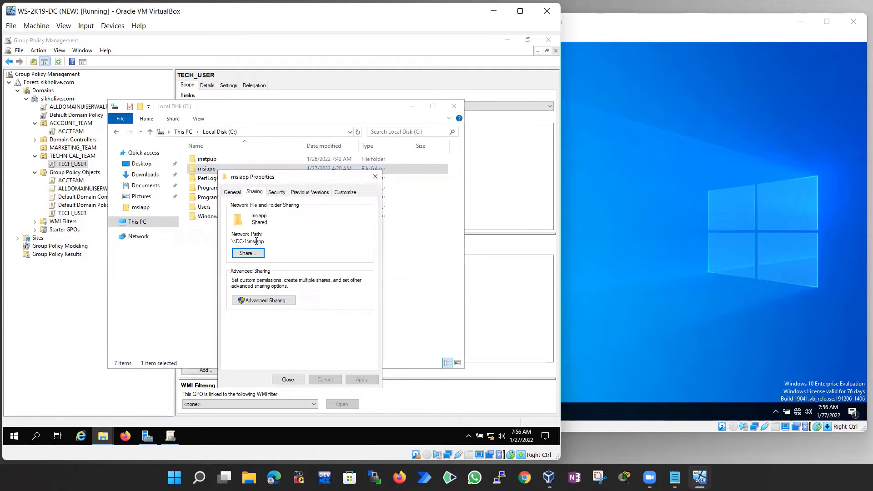
click(264, 303)
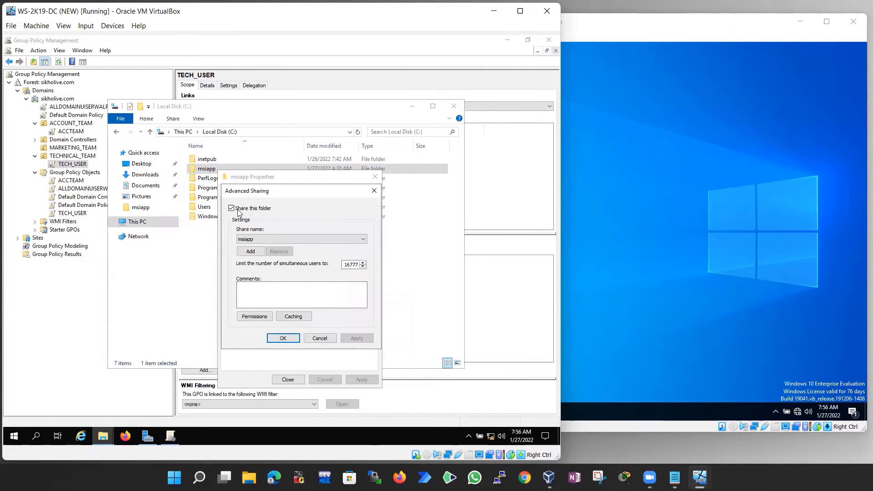
click(254, 317)
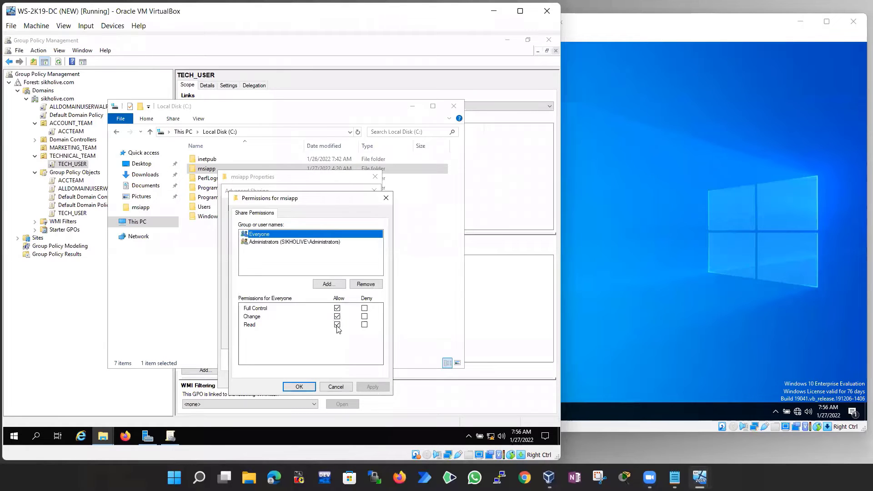
click(299, 386)
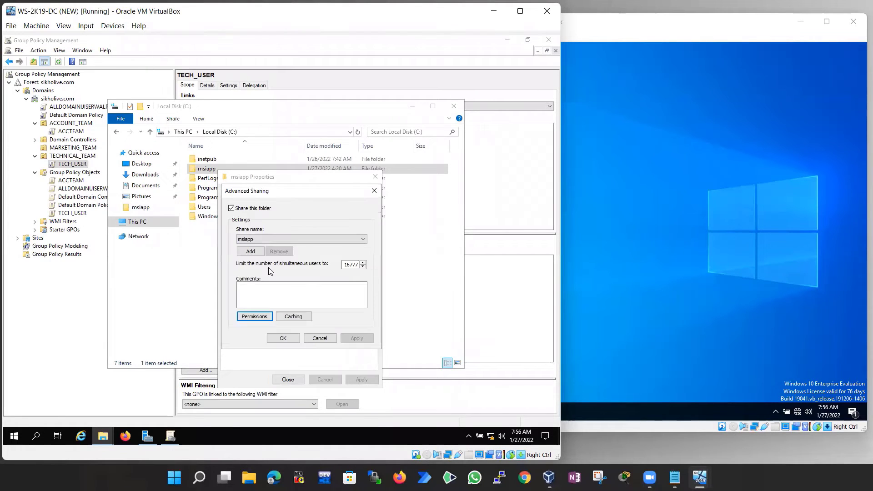
click(283, 337)
click(288, 379)
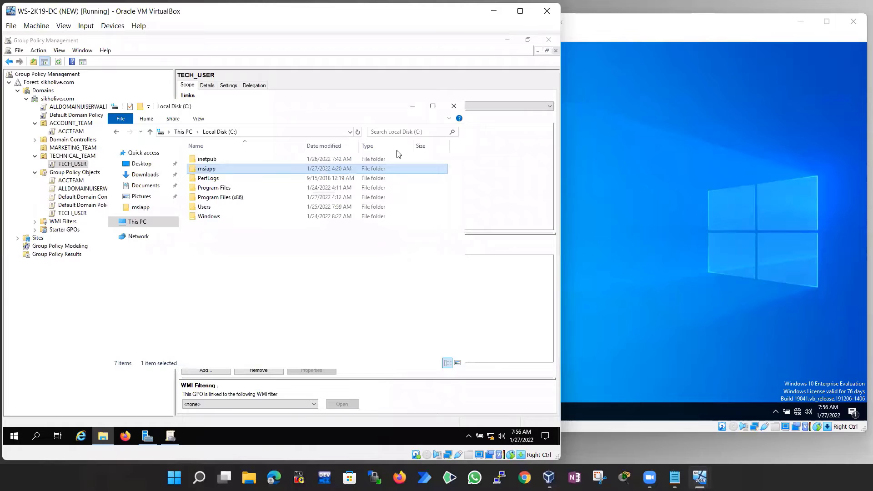
click(453, 107)
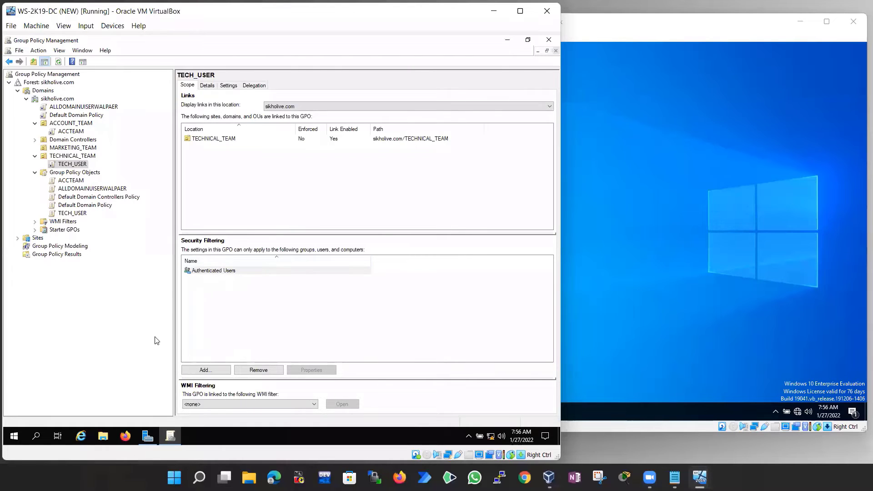
click(223, 444)
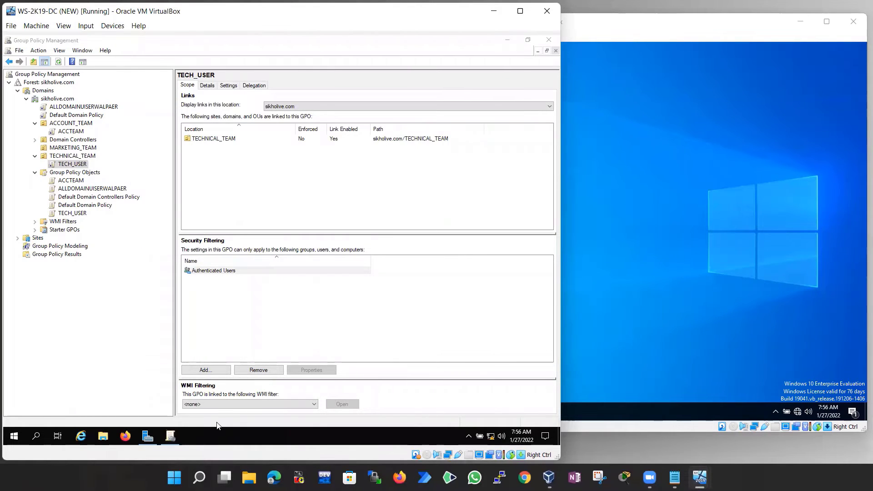
key(super+r)
text(\)
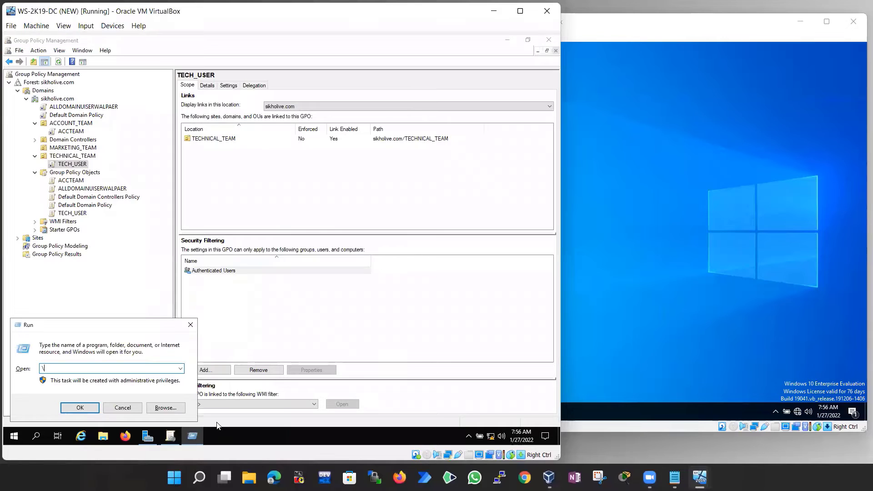
text(\192.168.0.10\)
key(Return)
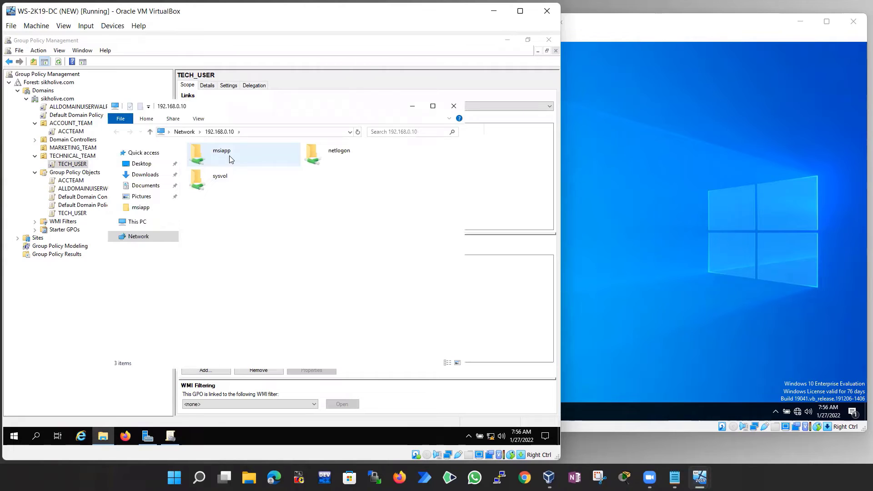
click(229, 159)
right_click(224, 149)
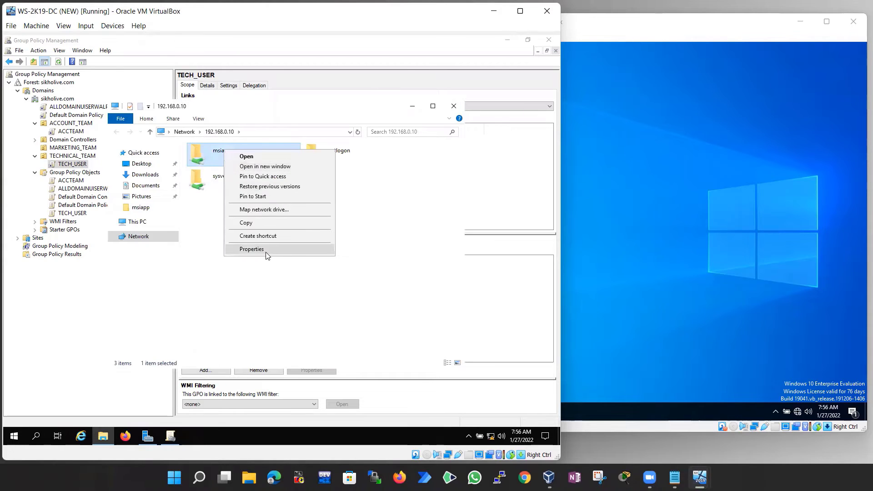
click(304, 123)
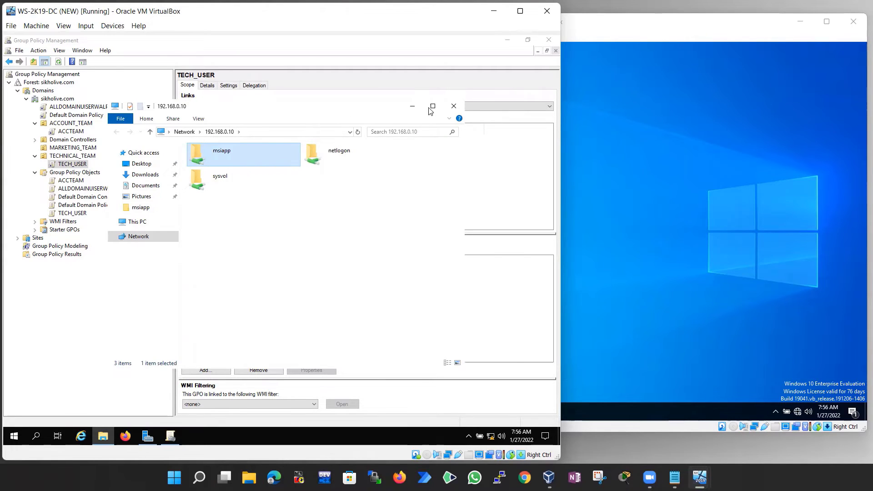
click(454, 106)
right_click(75, 162)
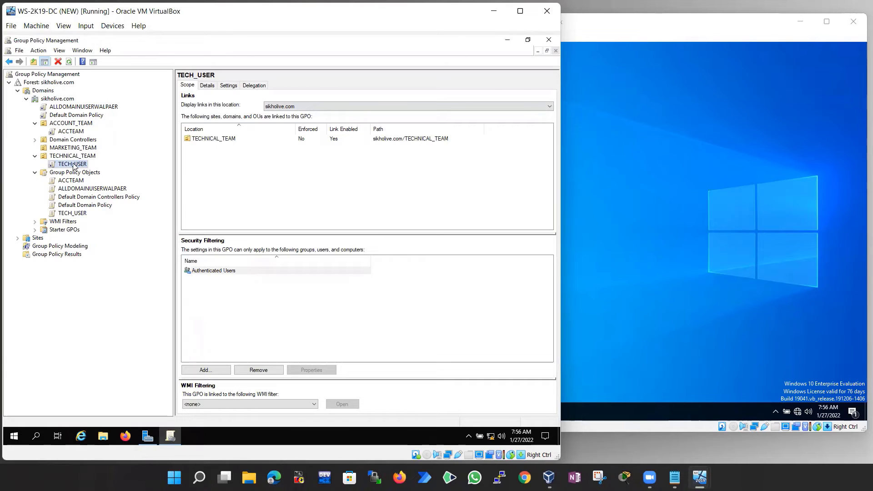
Edit the TECH_USER GPO and go to User Configuration > Policies > Software Settings > Software installation
click(135, 173)
click(35, 173)
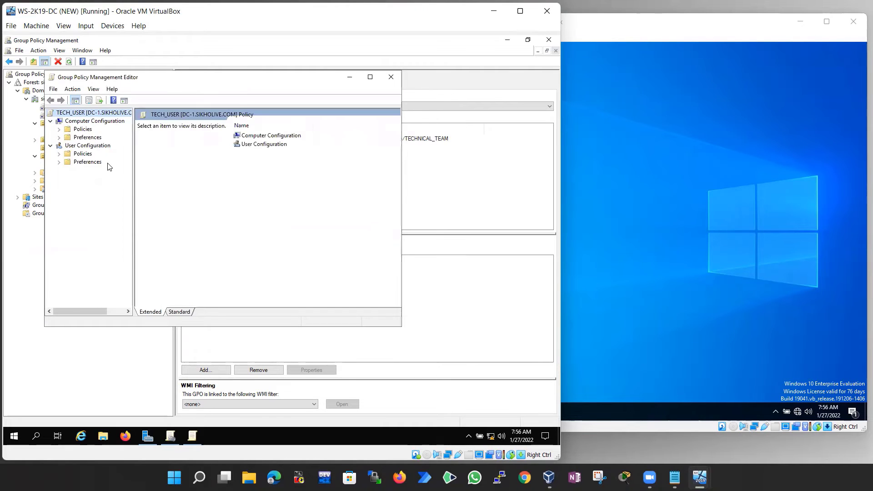
double_click(82, 155)
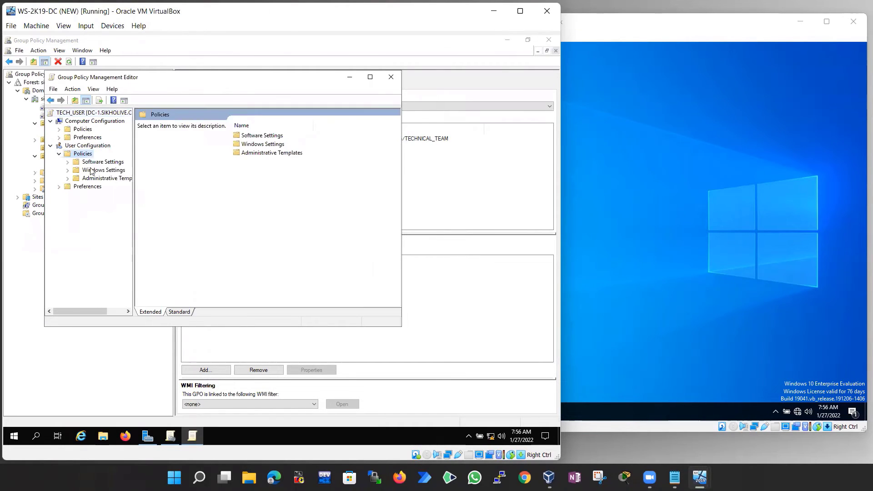
double_click(98, 163)
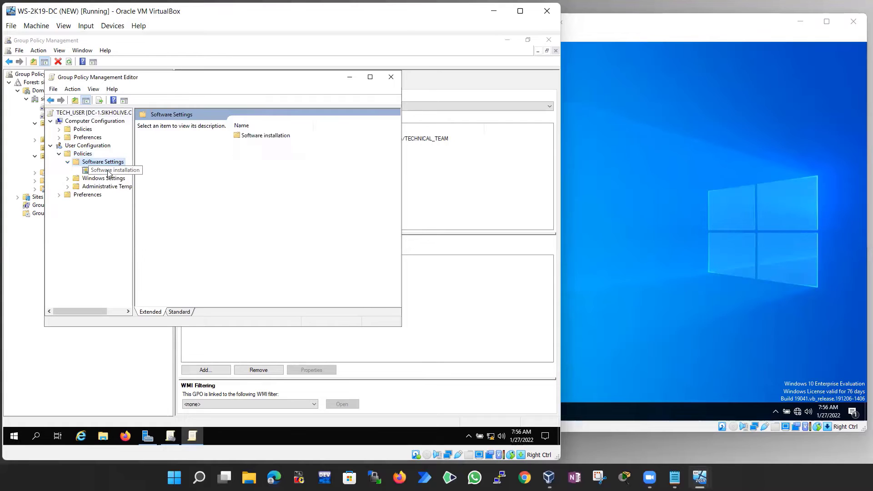
click(108, 172)
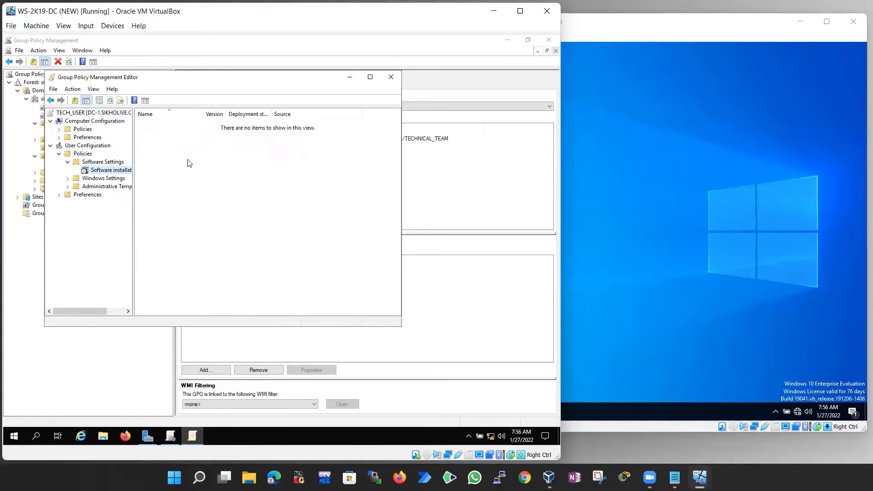
right_click(110, 172)
Start a new software package and enter the \\192.168.0.10\msiapp share path in the file picker
mouse_move(163, 174)
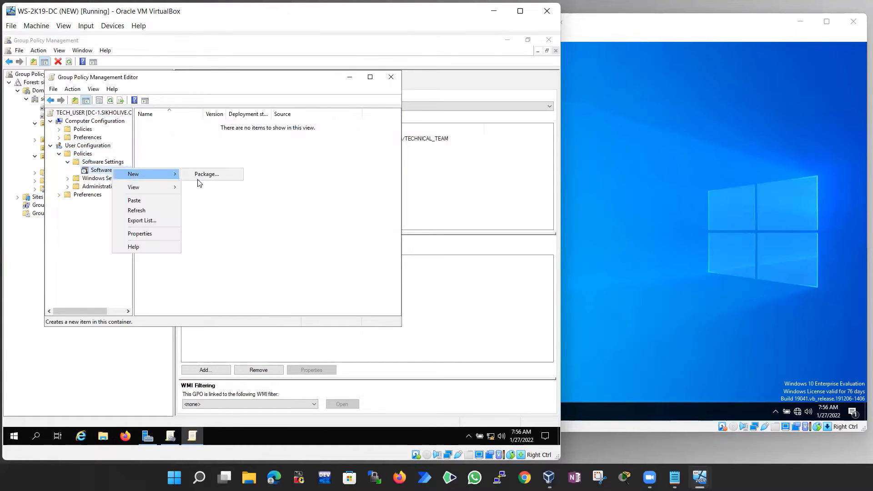
click(205, 175)
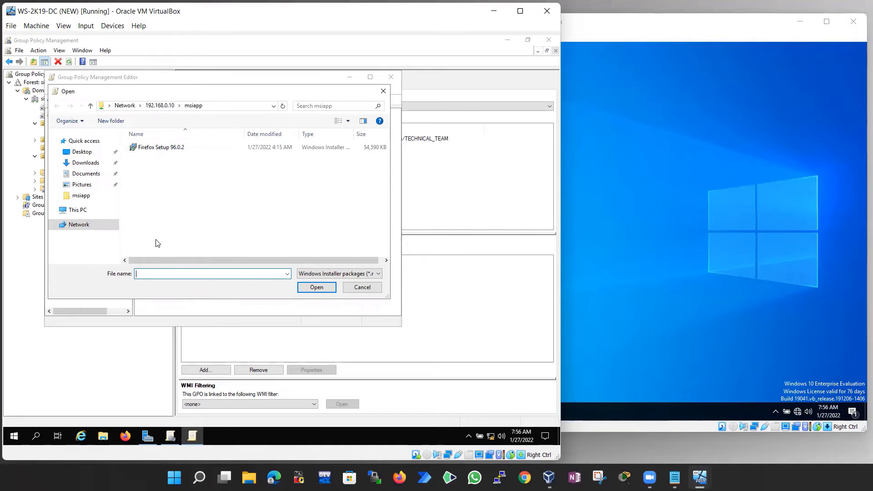
click(77, 210)
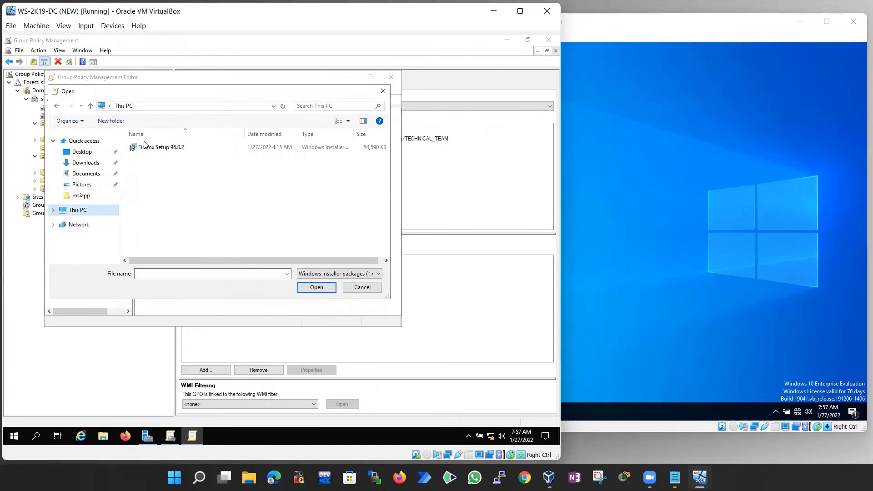
click(148, 274)
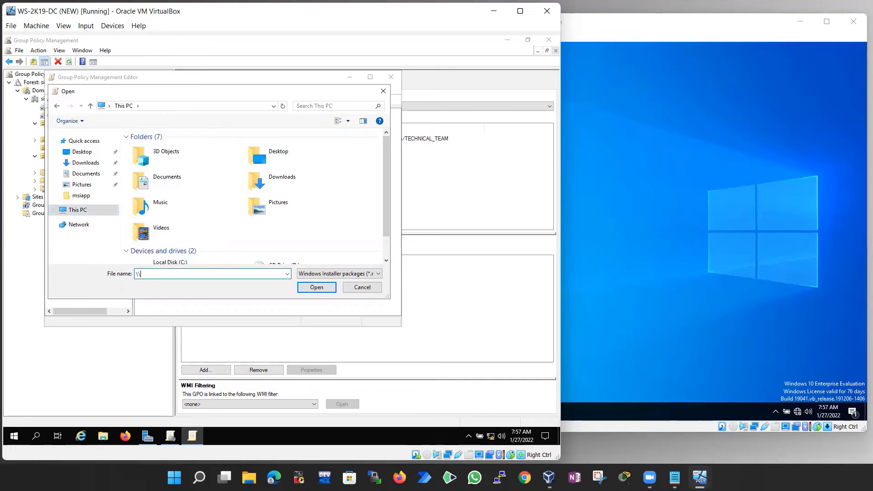
text(168.0.10\m)
click(287, 274)
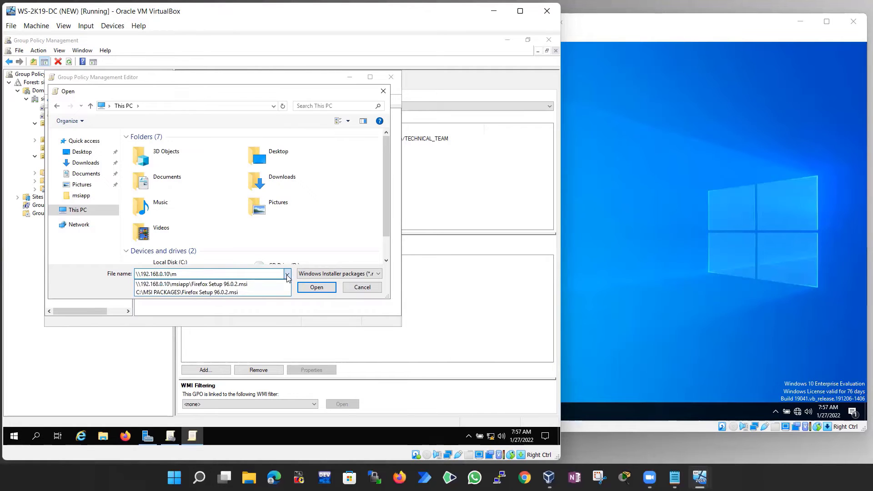
click(287, 274)
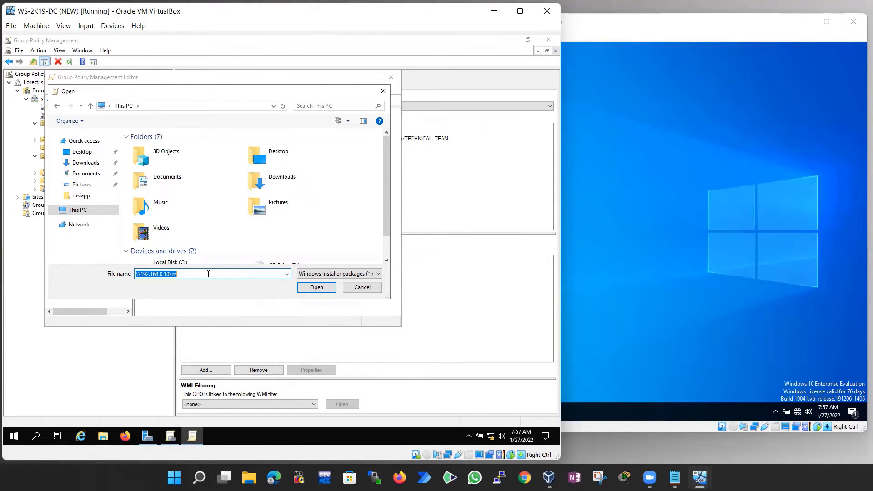
click(208, 274)
key(BackSpace)
key(BackSpace)
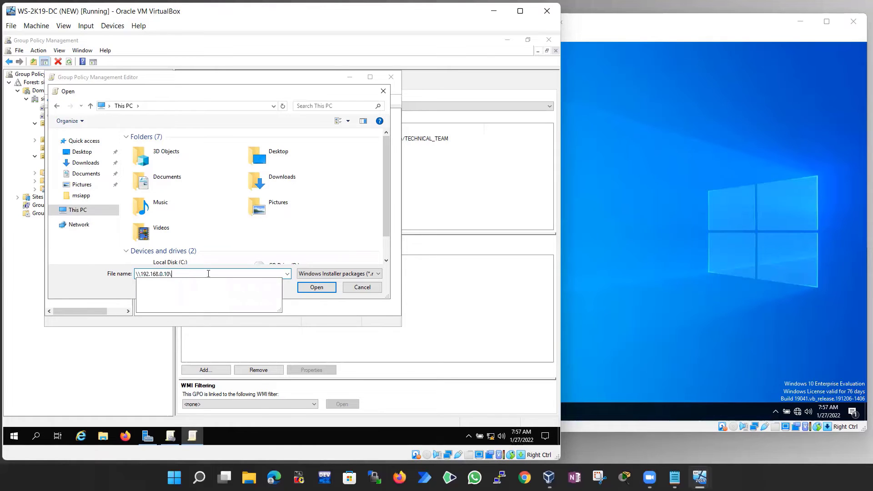
text(msi)
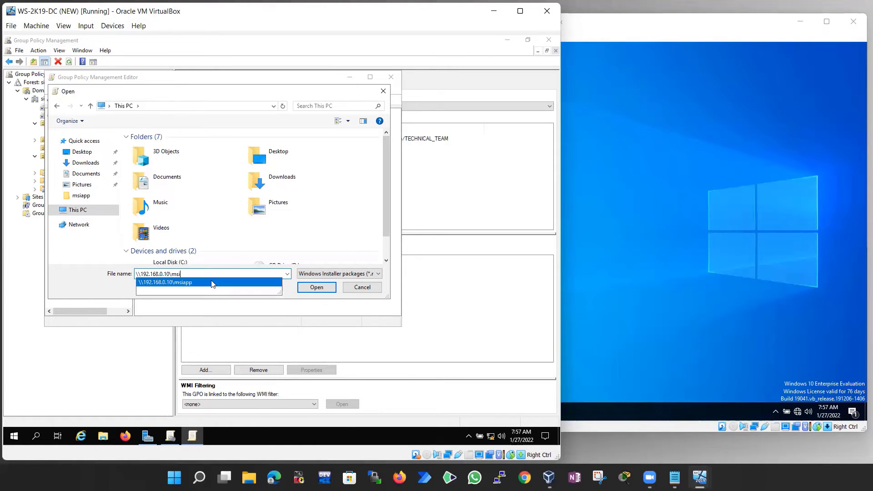
click(195, 283)
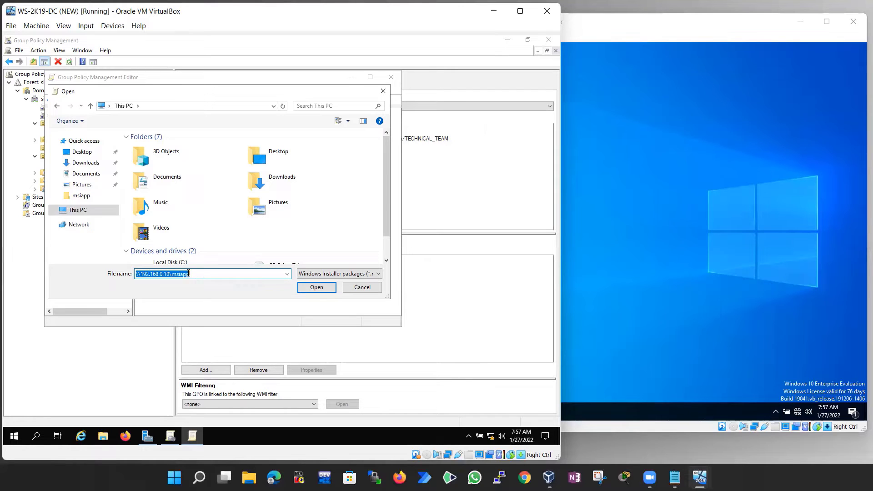
Open the msiapp share and pick Firefox Setup 96.0.2 as the package
click(316, 287)
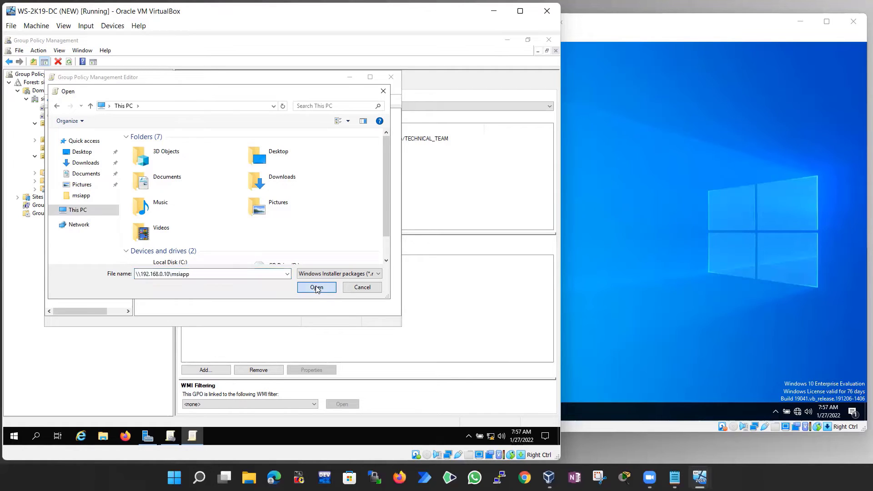
click(162, 150)
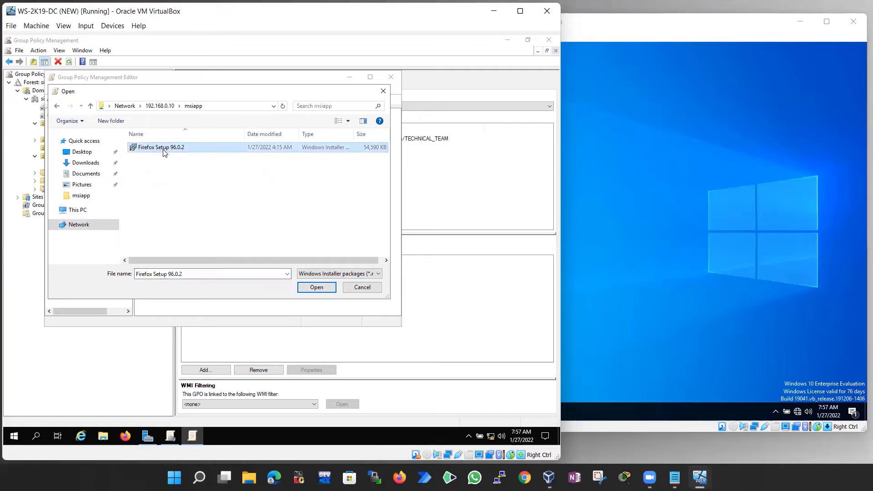
click(316, 287)
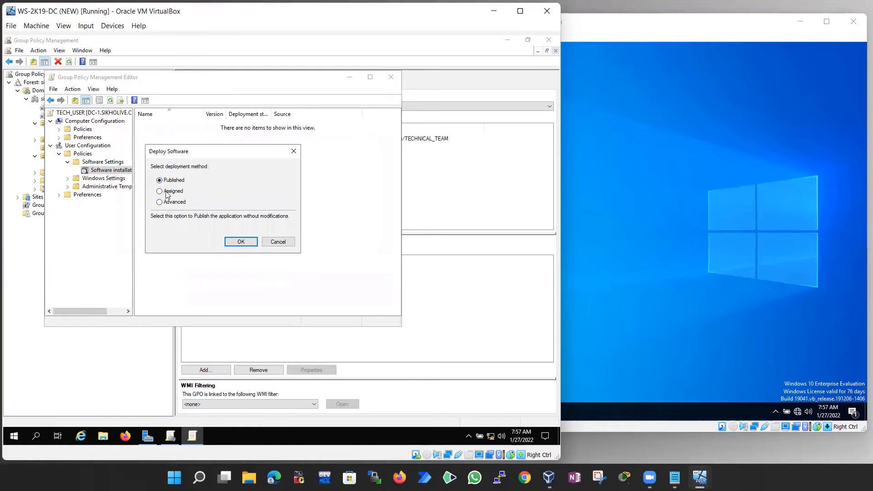
Choose Assigned as the Firefox deployment method and confirm with OK
click(161, 191)
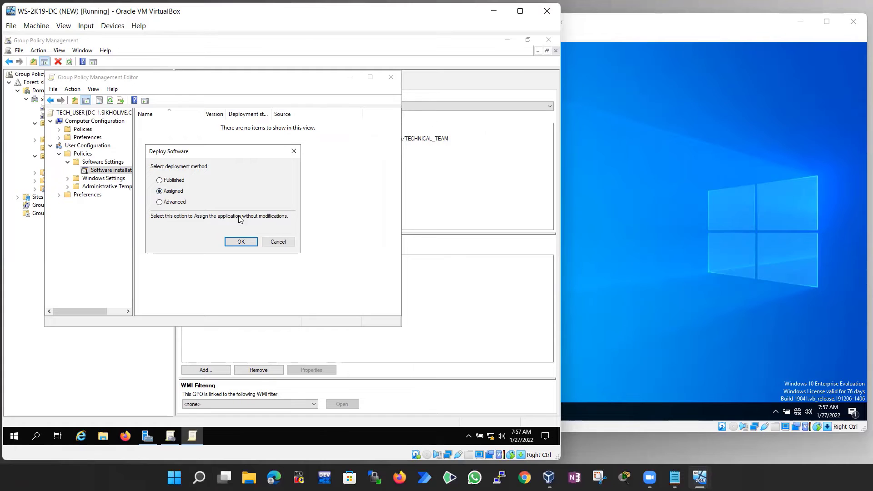
click(244, 244)
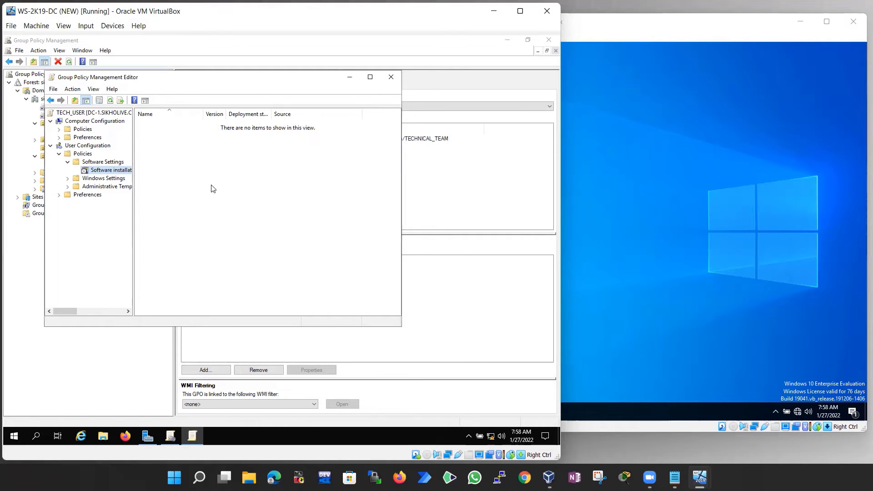
Refresh the Software installation list, select Mozilla Firefox and widen the Source column
right_click(214, 206)
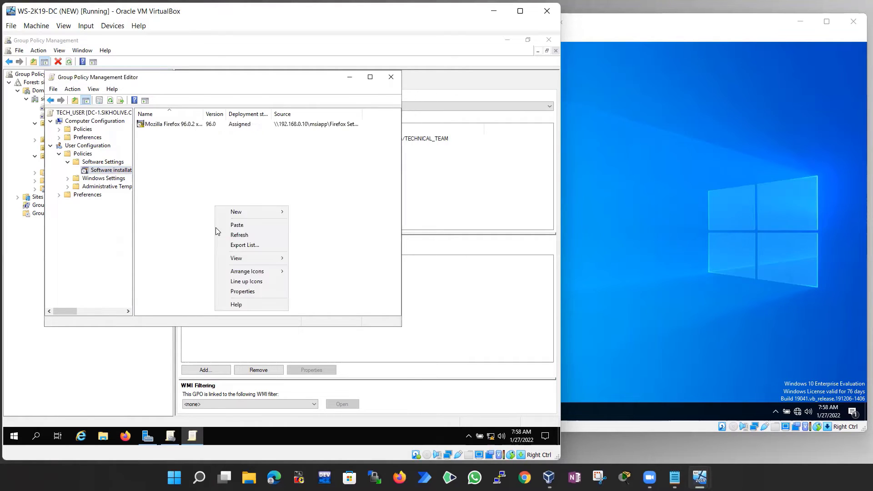
click(240, 234)
click(199, 126)
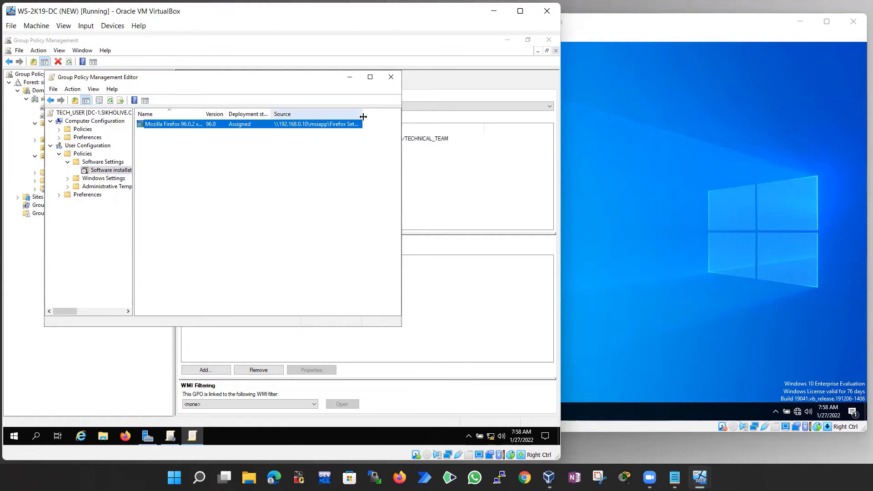
drag(359, 116, 399, 116)
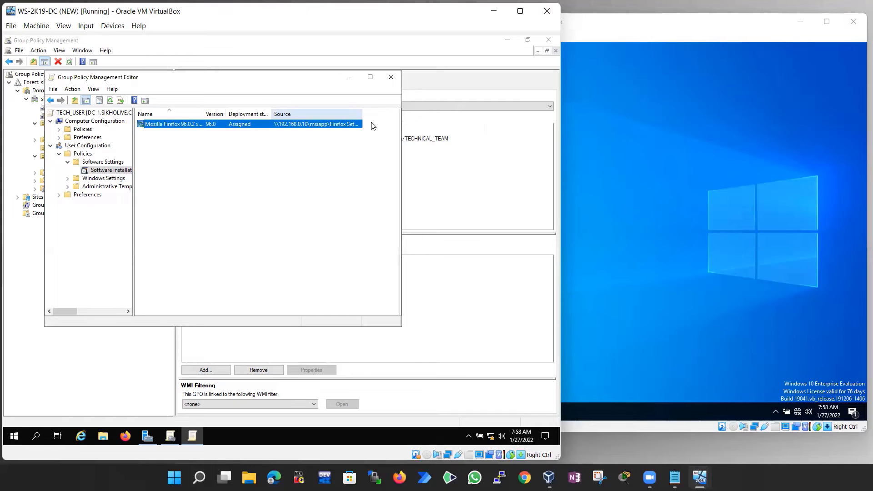
Set Firefox's deployment to Basic installation UI with Install at logon, apply, and close the editor
right_click(197, 124)
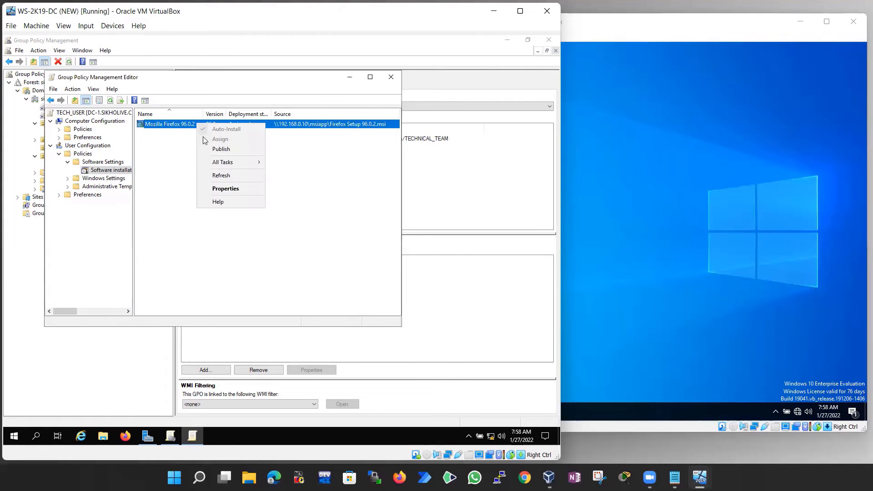
click(224, 190)
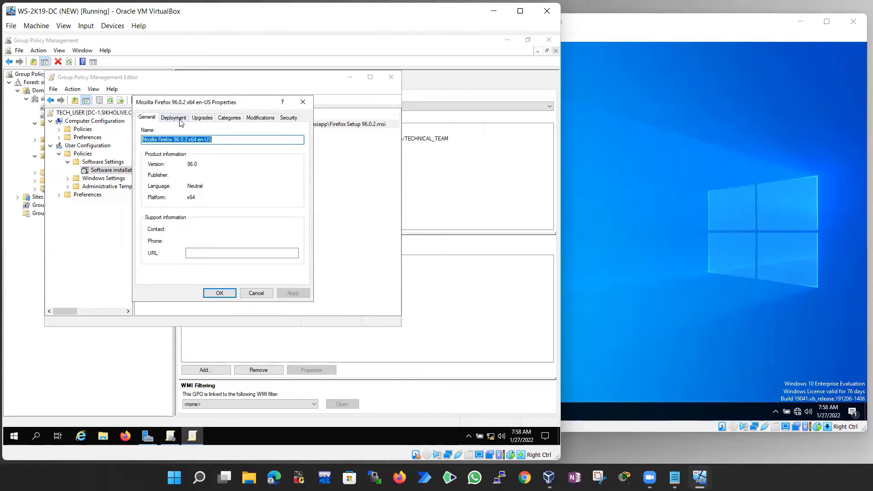
click(178, 120)
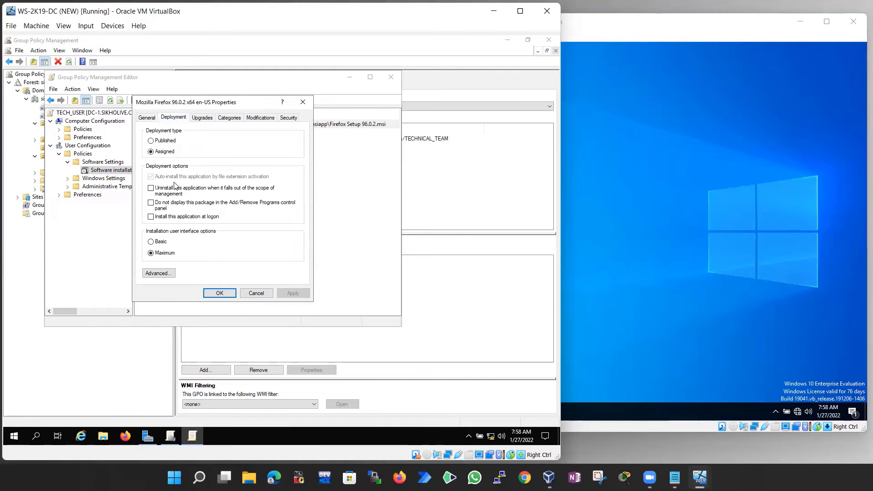
click(151, 241)
click(157, 218)
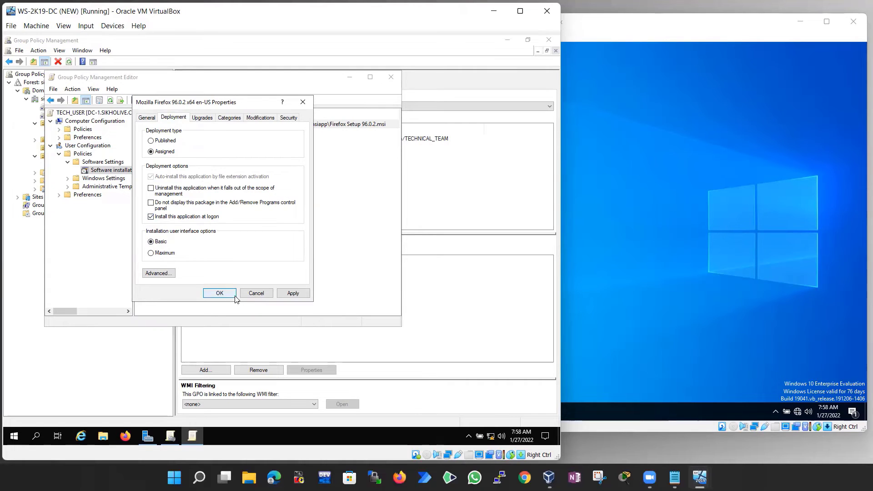
click(292, 293)
click(216, 292)
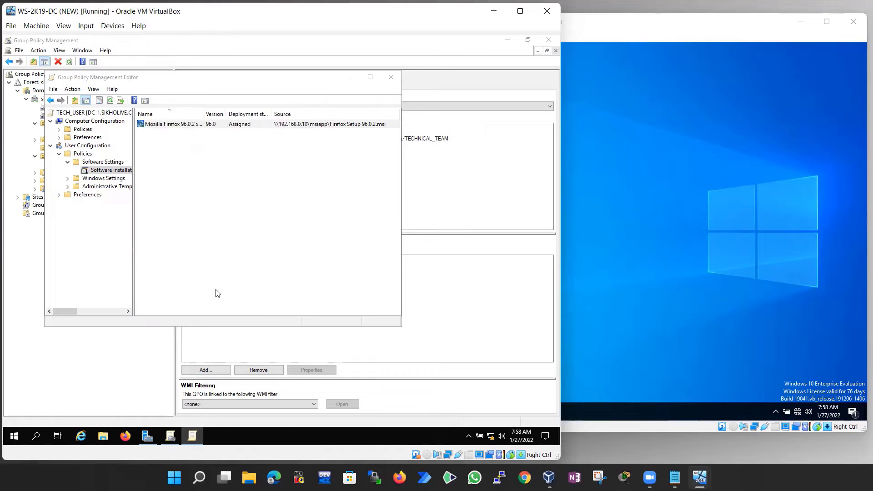
click(390, 80)
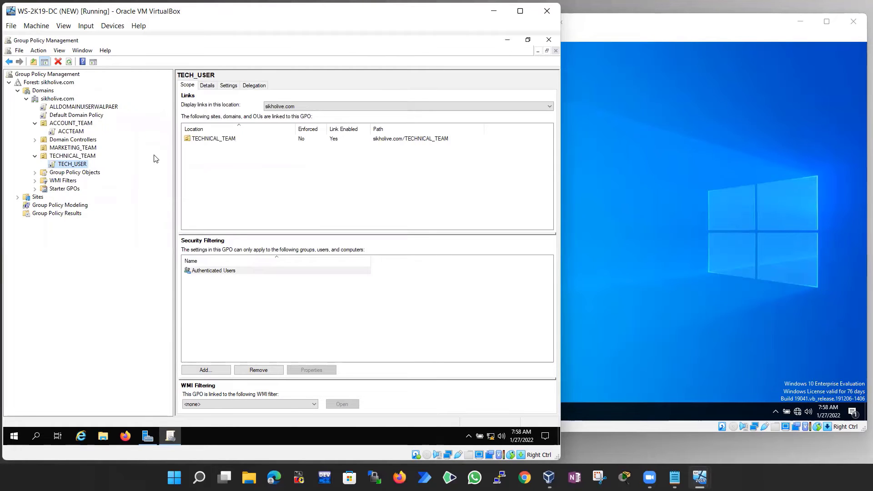
Open an administrator command prompt on the domain controller via Run
key(super+r)
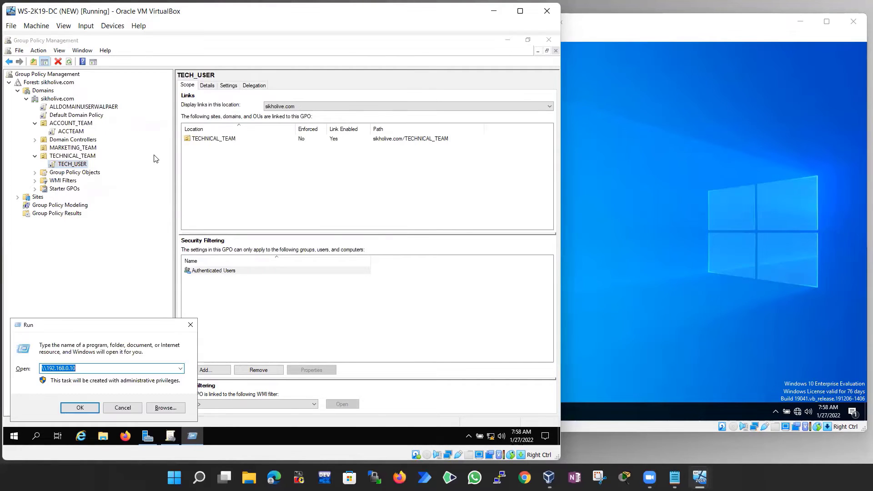
key(Return)
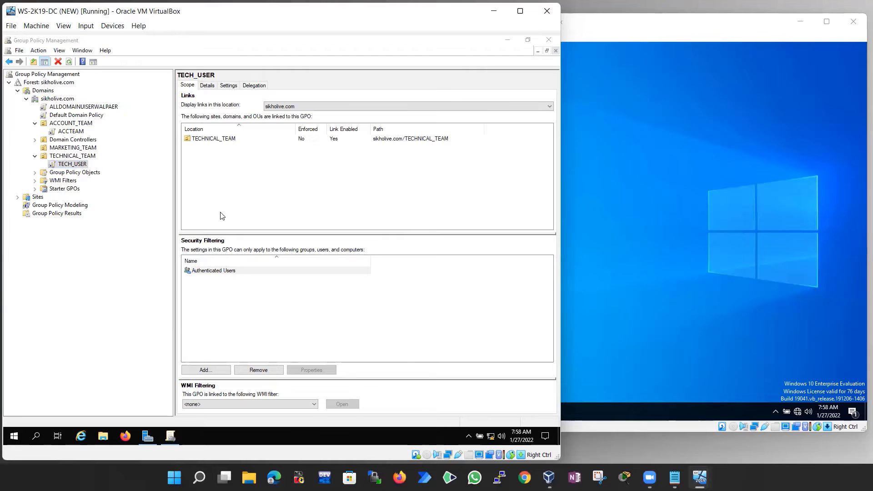
click(225, 172)
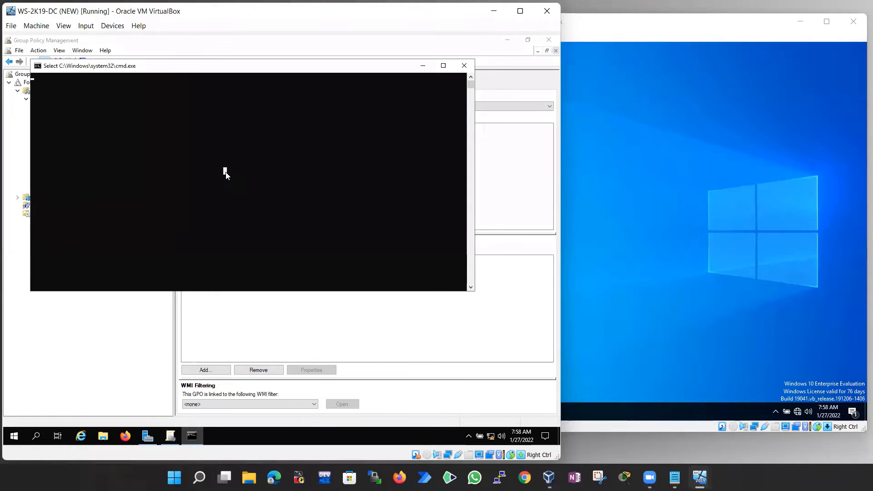
key(Return)
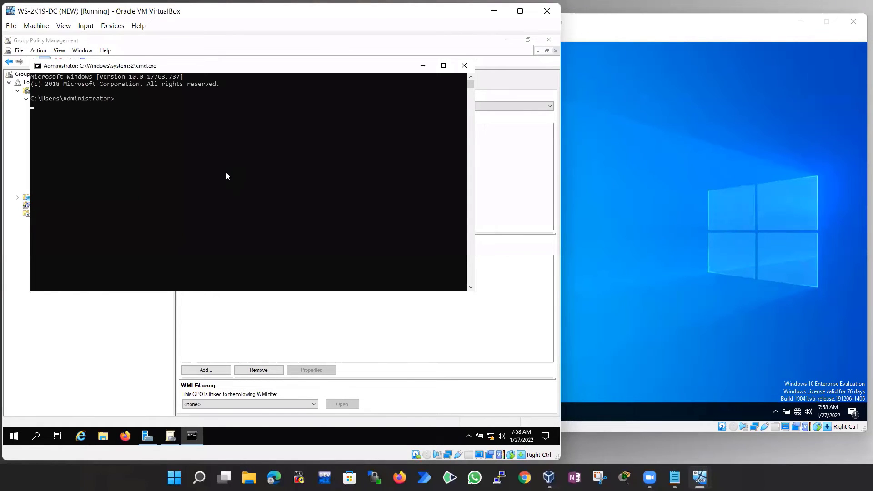
key(Return)
key(Return)
Run gpupdate /force on the DC until it succeeds, then bring the WIN-10 window forward
text(gpu)
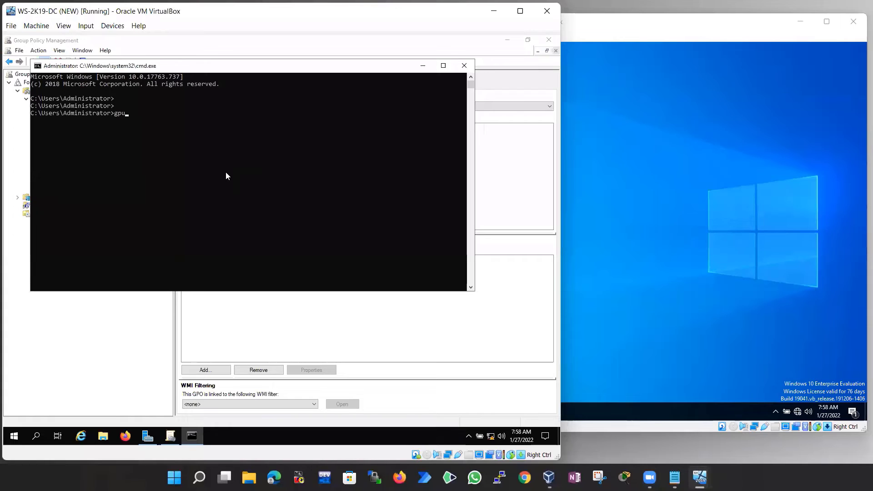
text(pdate /force)
key(Return)
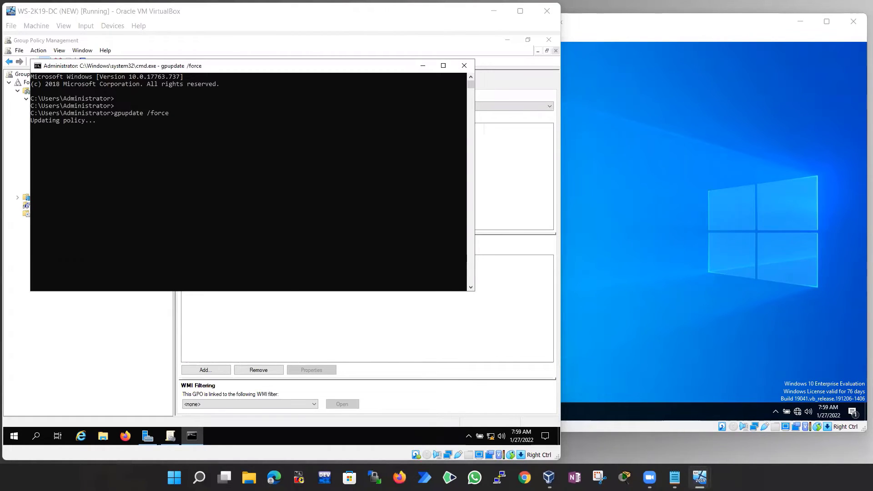
click(131, 136)
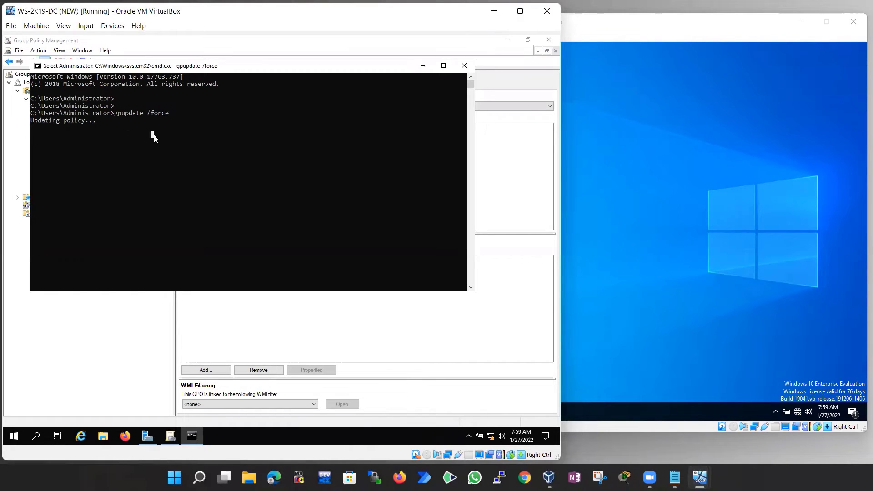
key(Escape)
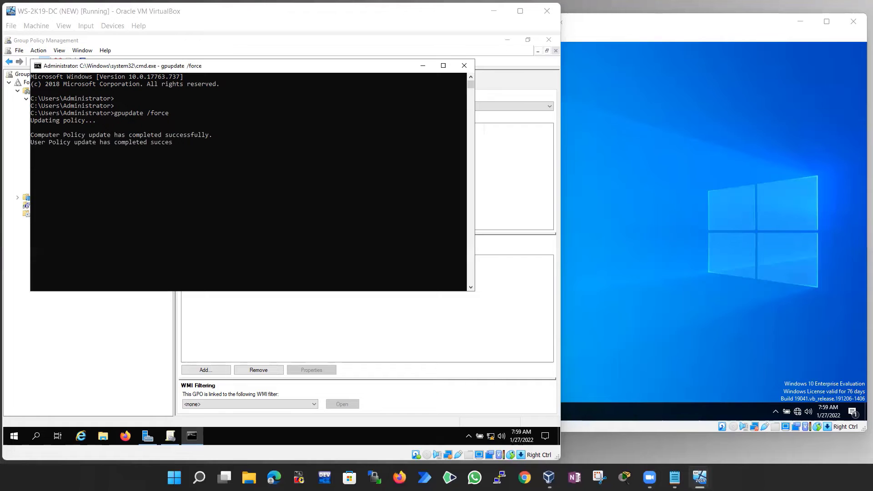
key(Return)
key(Return)
key(Return)
key(Return)
key(Return)
key(Return)
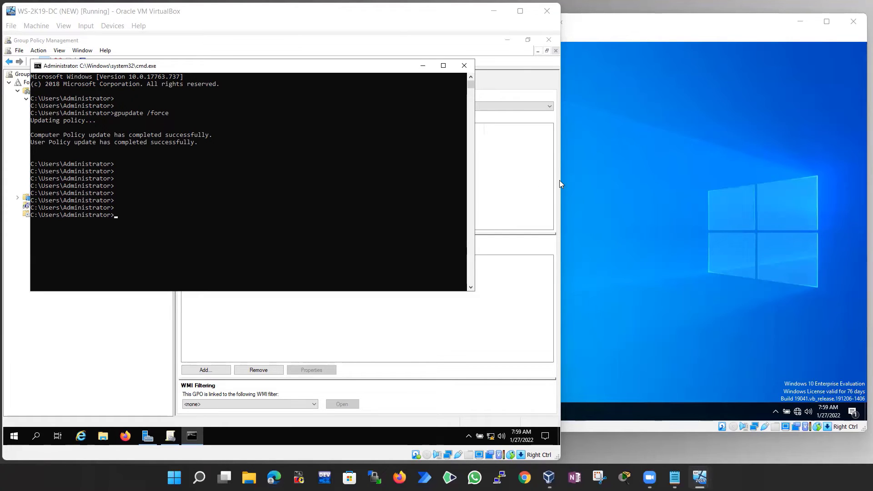
click(635, 159)
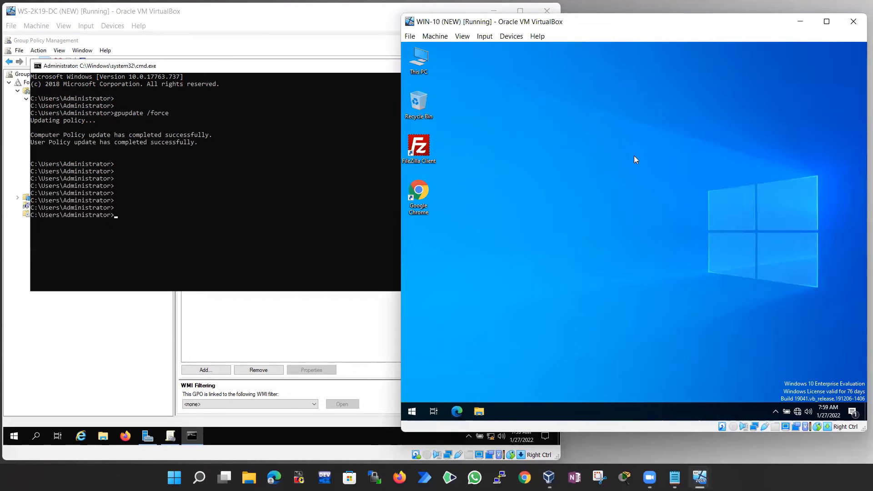
Open cmd on the WIN-10 client and run gpupdate /force
key(super+r)
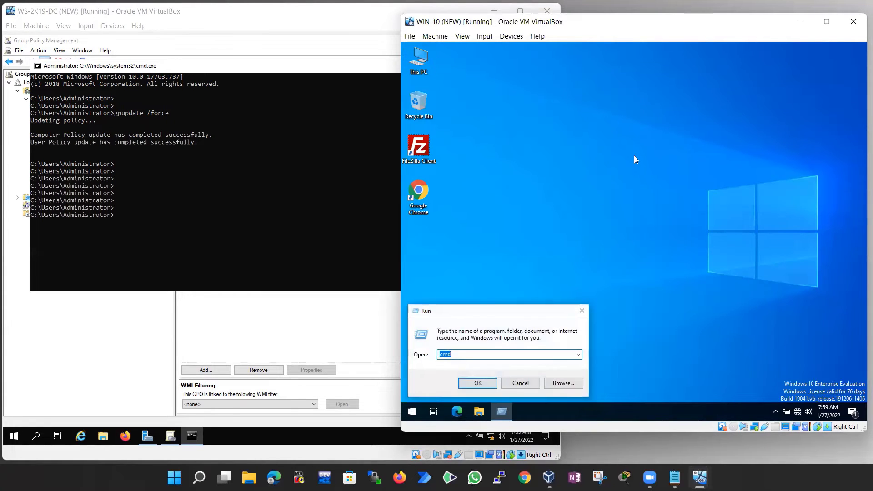
text(cmd)
key(Return)
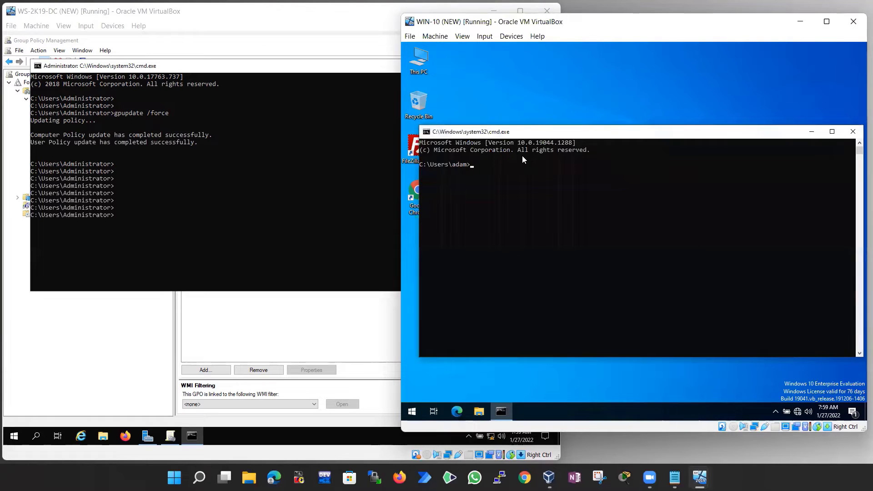
click(486, 170)
text(gpupdate /force)
key(Return)
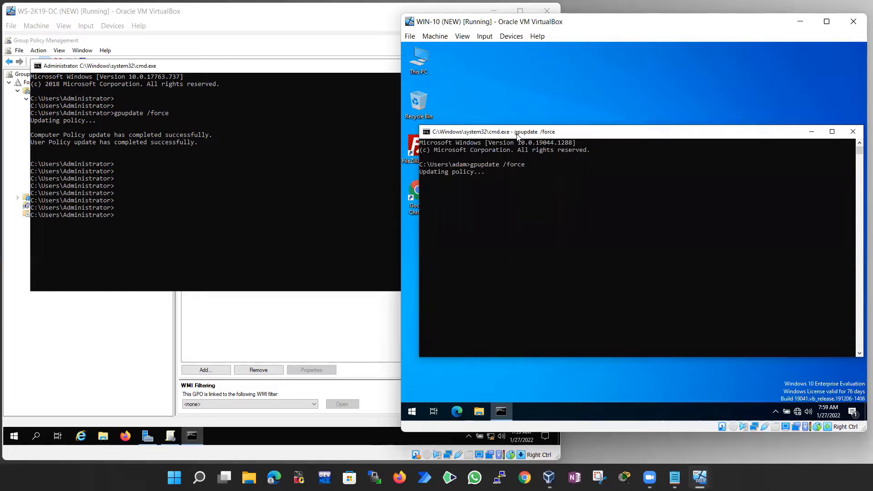
drag(453, 22, 444, 16)
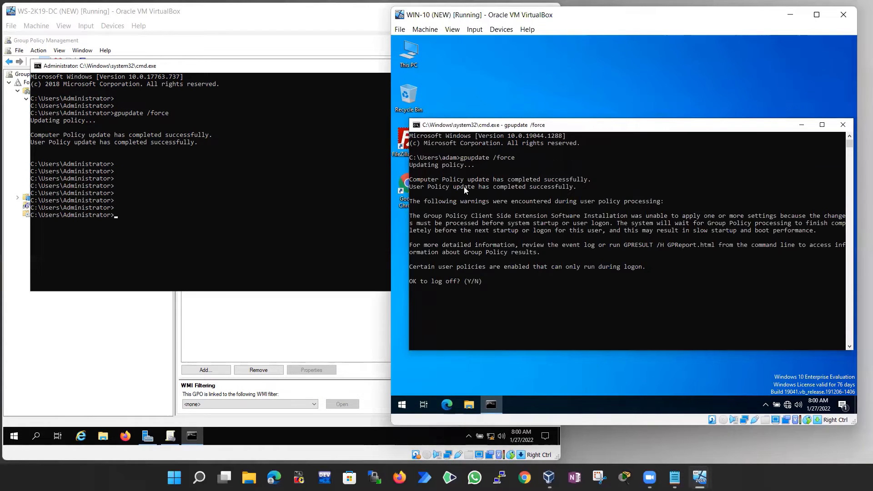
Answer Y to the 'OK to log off?' prompt so the client signs out
click(485, 285)
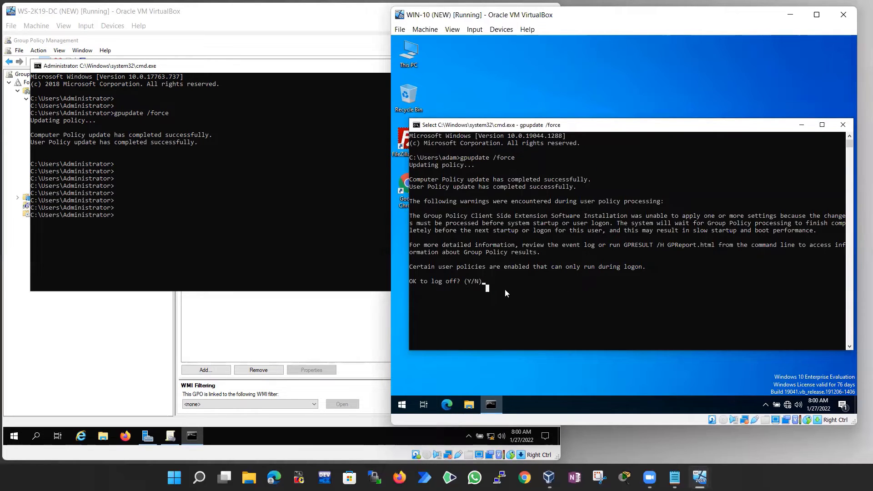
click(520, 288)
click(531, 275)
key(Escape)
text(y)
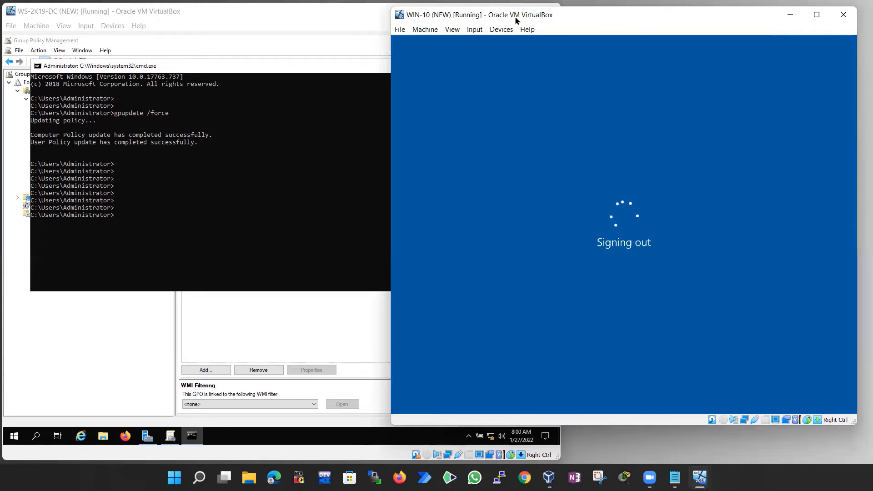
Sign back in to WIN-10 with the user's password and wait at the Welcome screen
drag(515, 19, 502, 18)
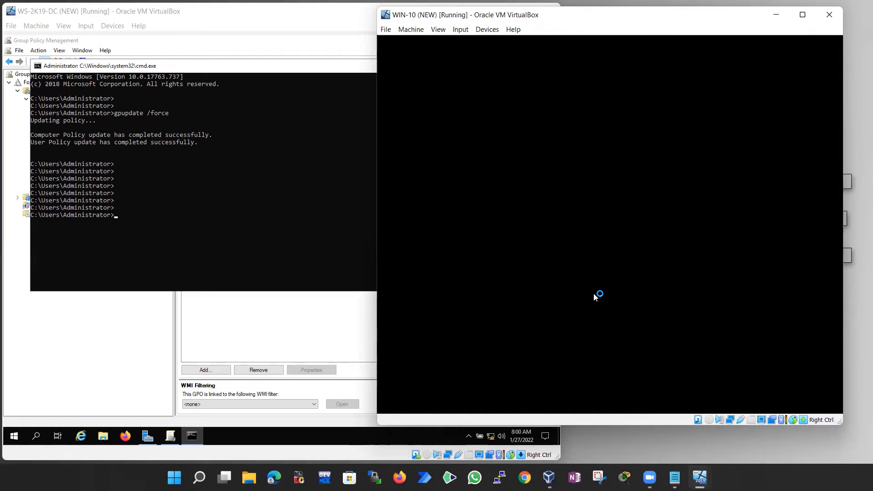
click(558, 296)
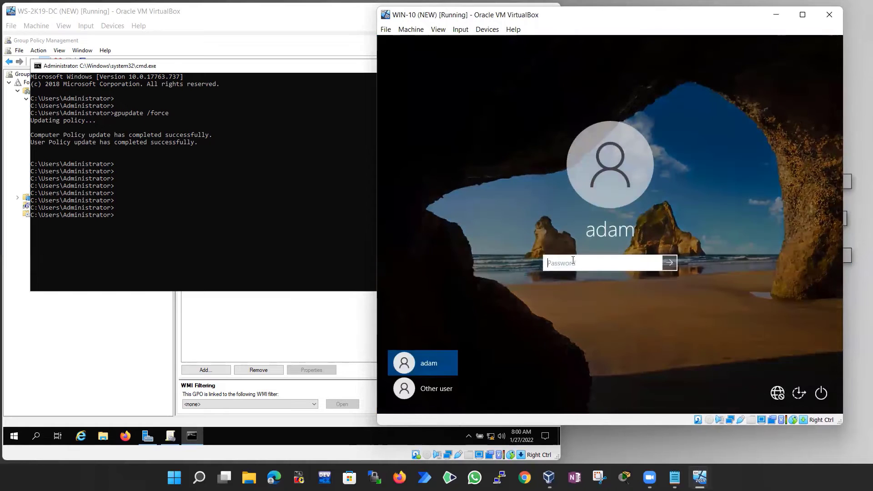
text(*********)
key(Return)
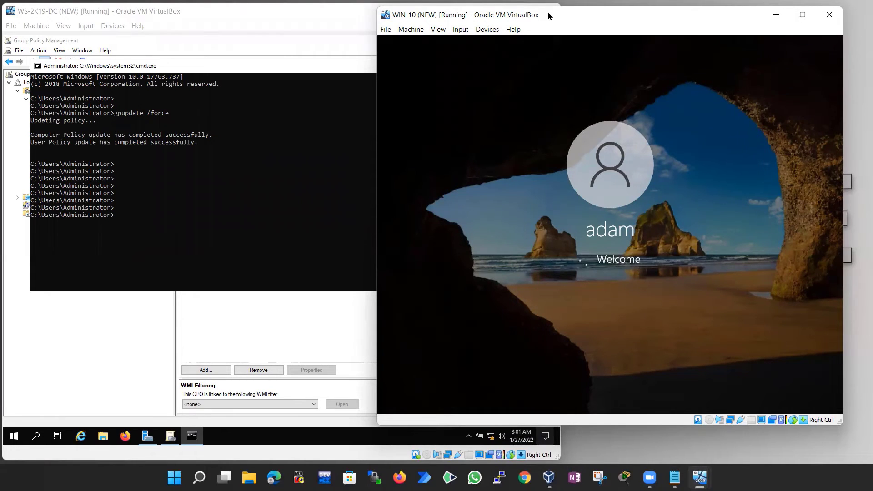
drag(548, 16, 543, 12)
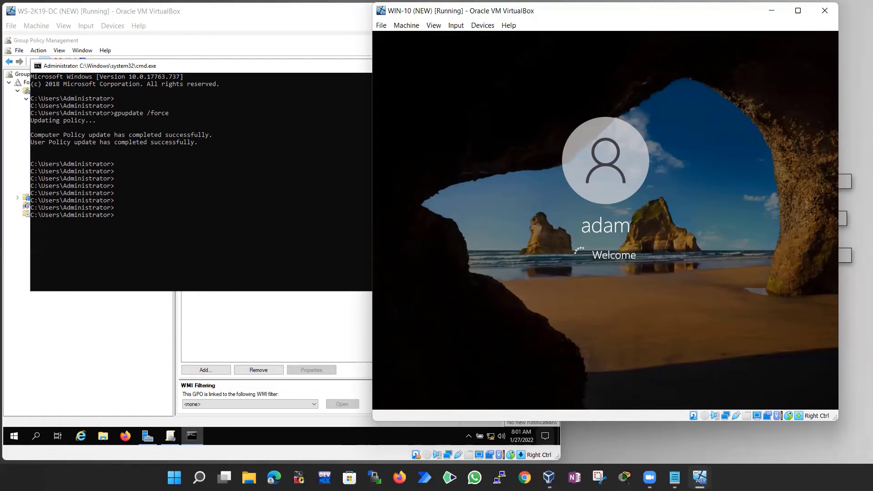
click(299, 195)
Close the DC's command prompt and open the TECH_USER GPO for editing from Group Policy Objects
click(178, 186)
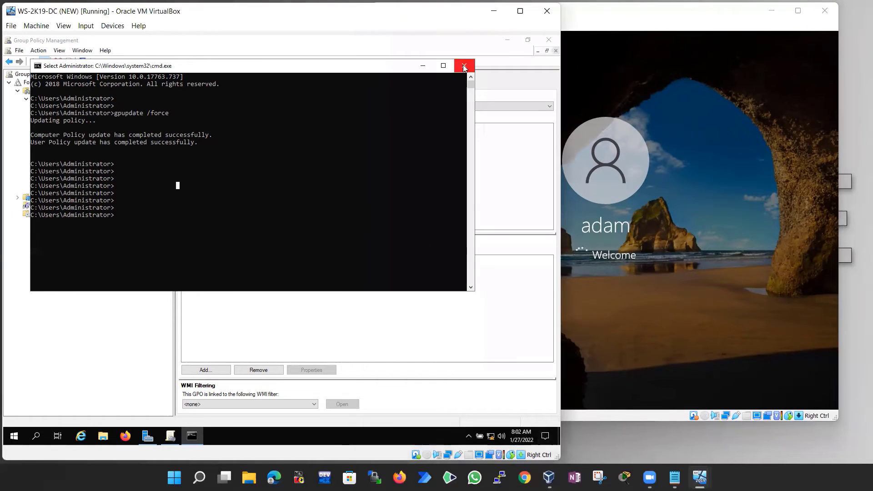
click(464, 66)
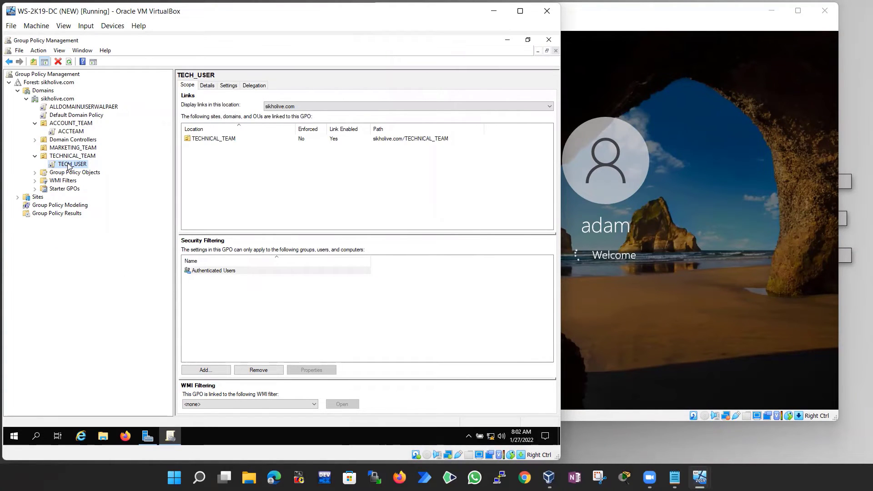
click(35, 172)
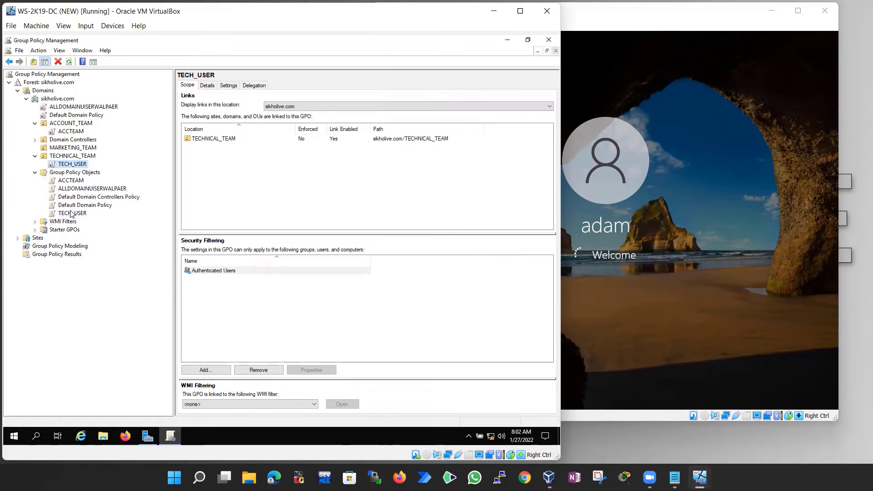
click(71, 214)
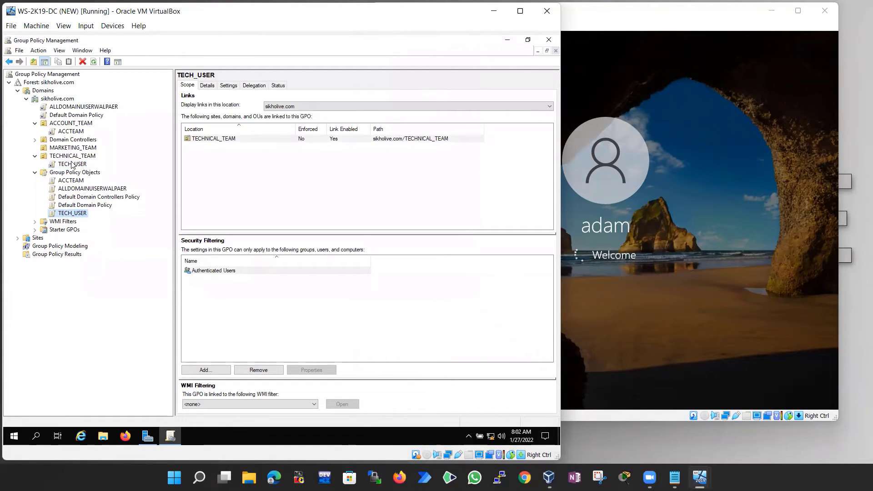
click(73, 214)
right_click(76, 212)
click(98, 241)
right_click(72, 213)
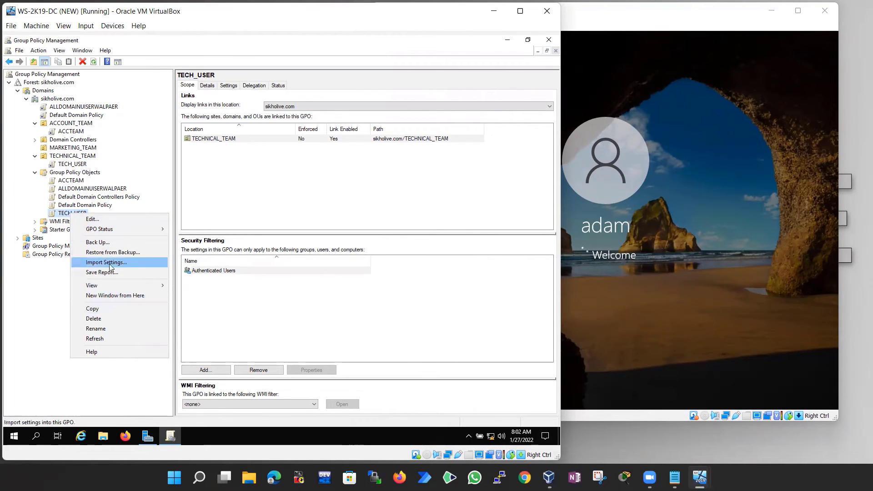
click(99, 221)
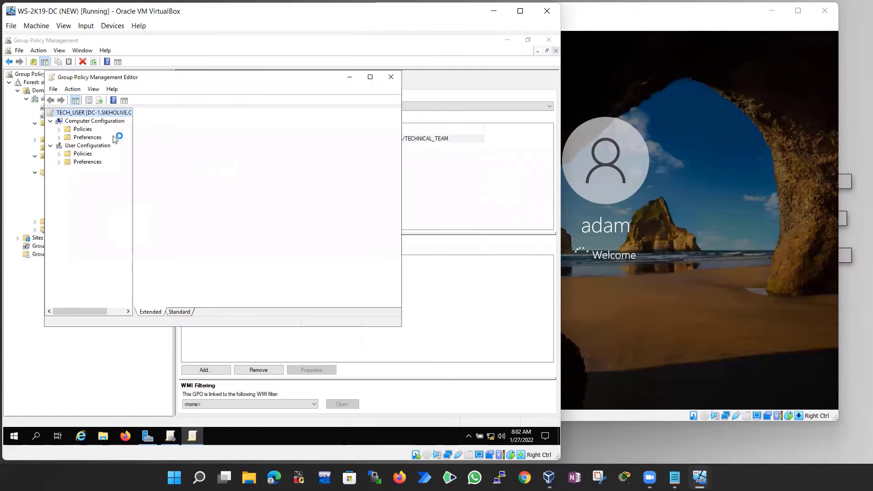
Expand User Configuration > Policies > Administrative Templates and open Start Menu and Taskbar
click(83, 154)
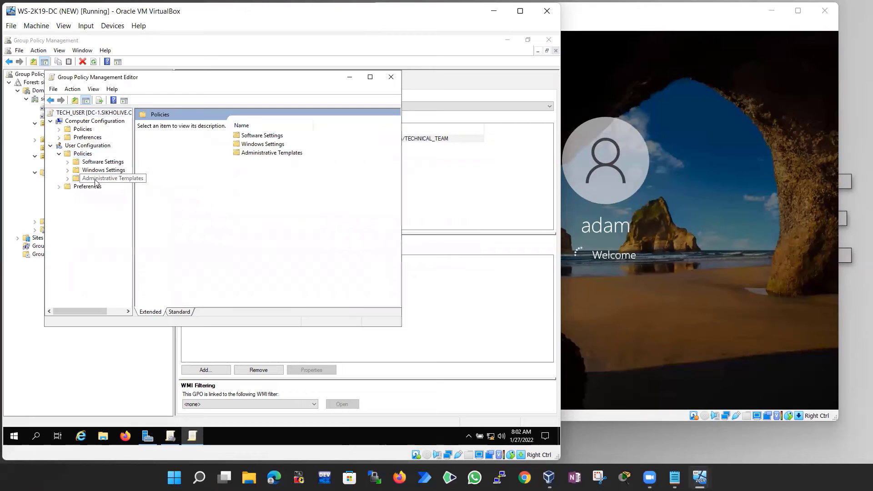
click(96, 178)
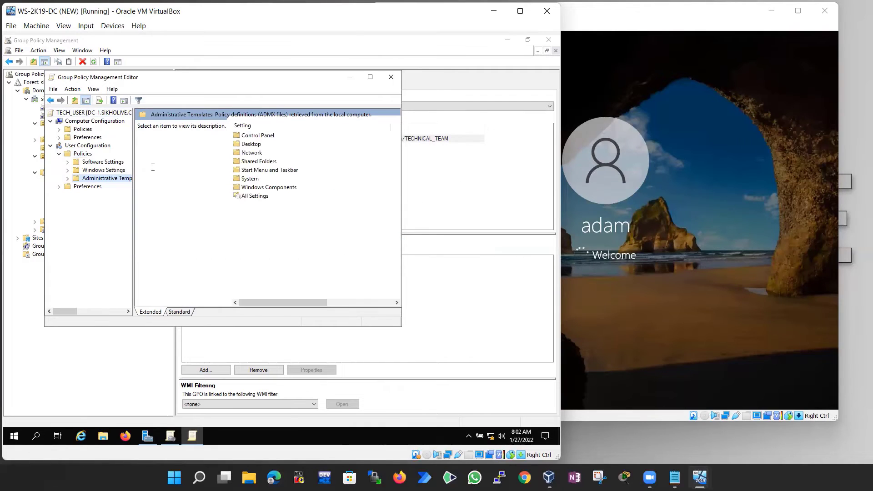
click(254, 196)
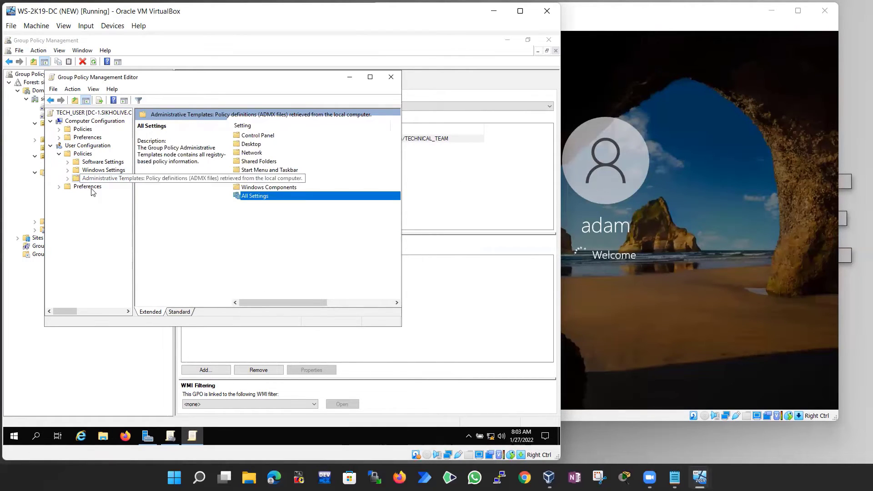
click(253, 144)
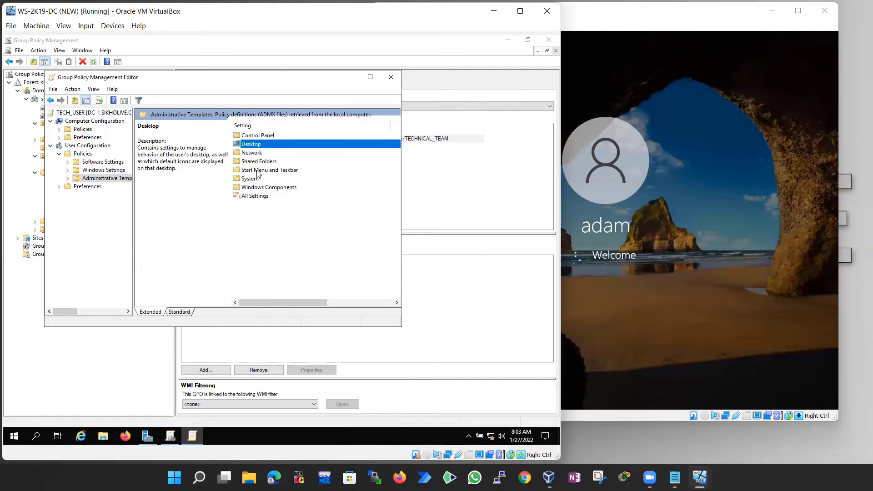
click(255, 170)
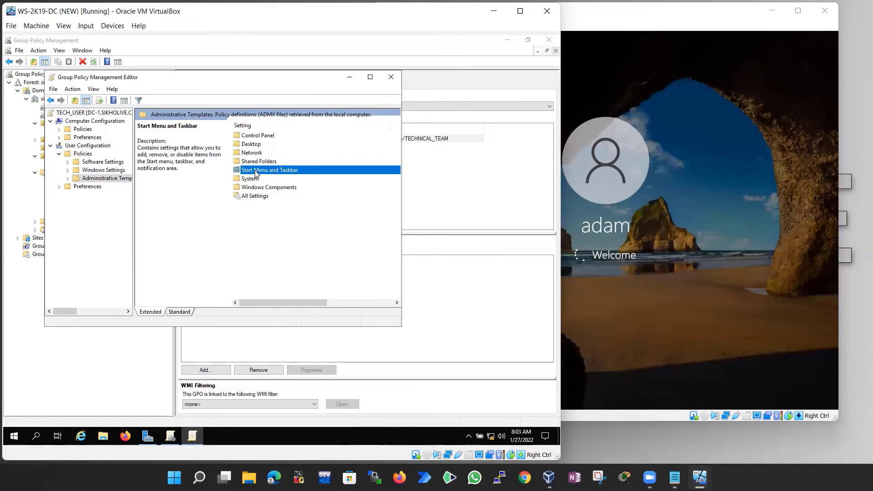
double_click(255, 170)
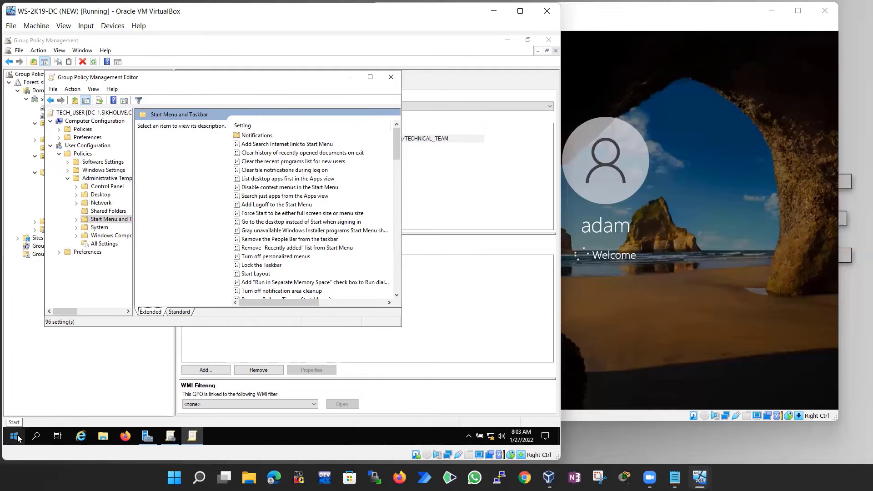
Glance at the server's Start menu, then select the Firefox shortcut on the WIN-10 desktop
click(17, 437)
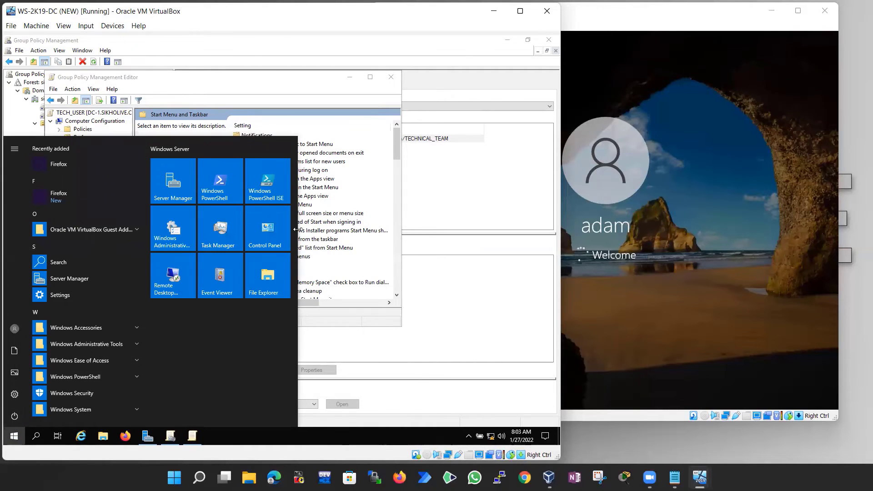
click(302, 100)
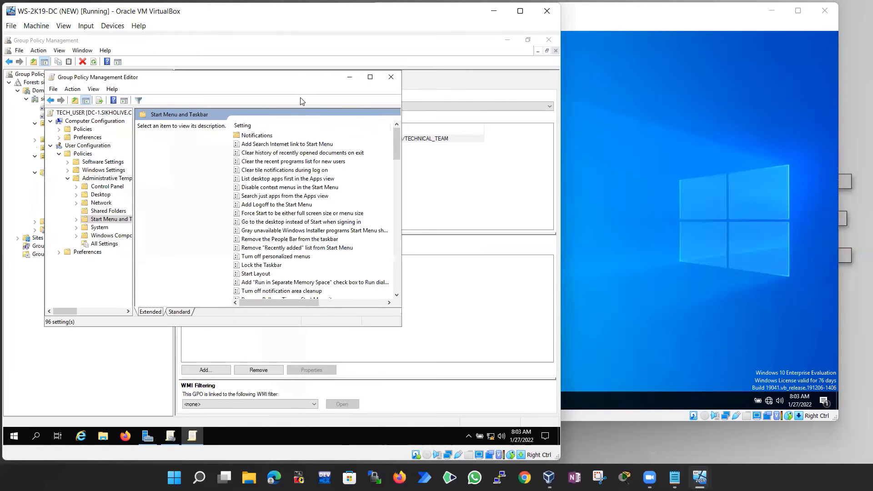
click(622, 67)
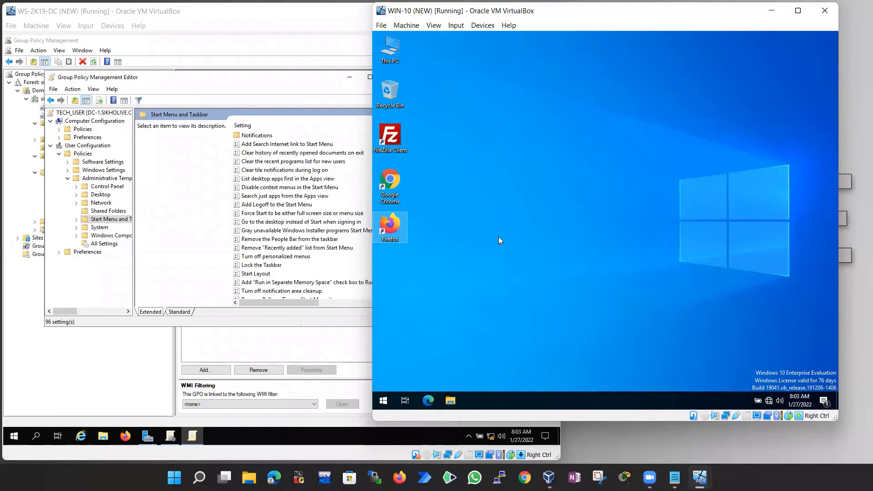
drag(420, 260, 389, 232)
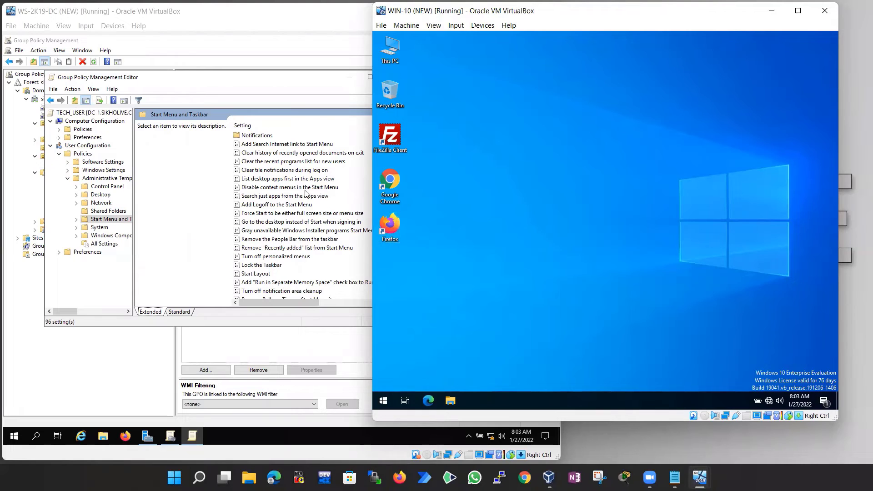
Check the WIN-10 Start menu's power options for a Sign out entry
click(186, 188)
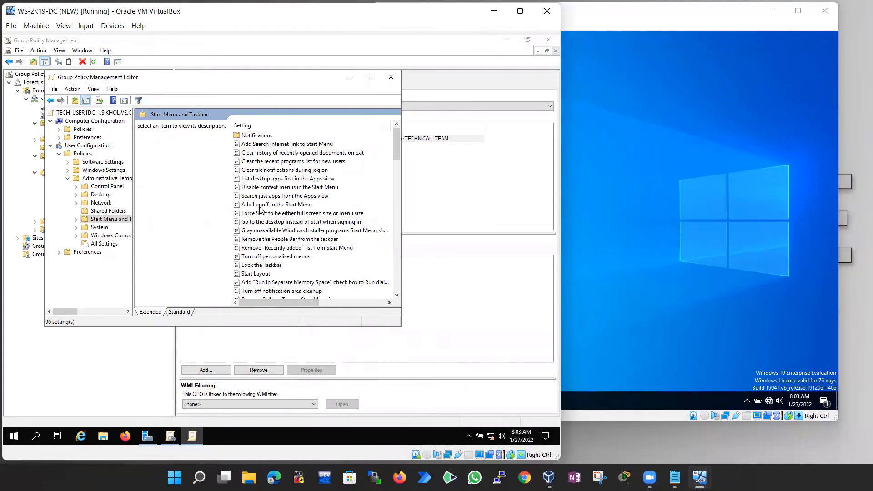
click(606, 196)
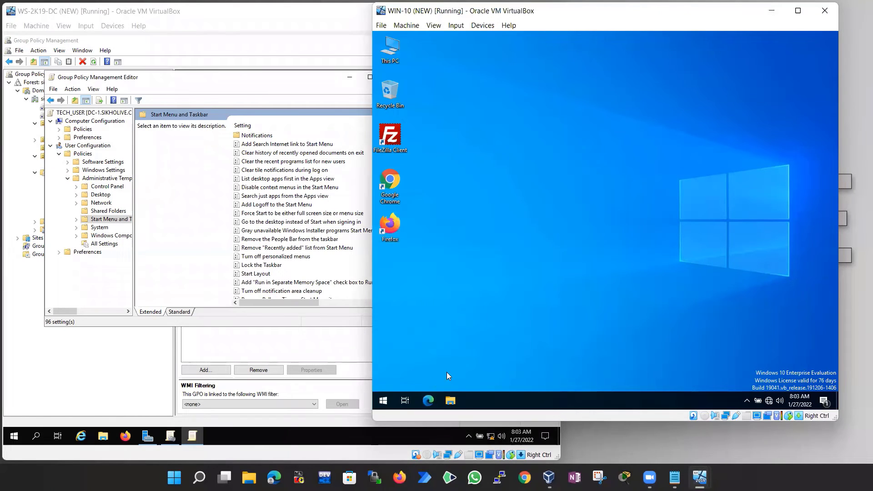
click(383, 399)
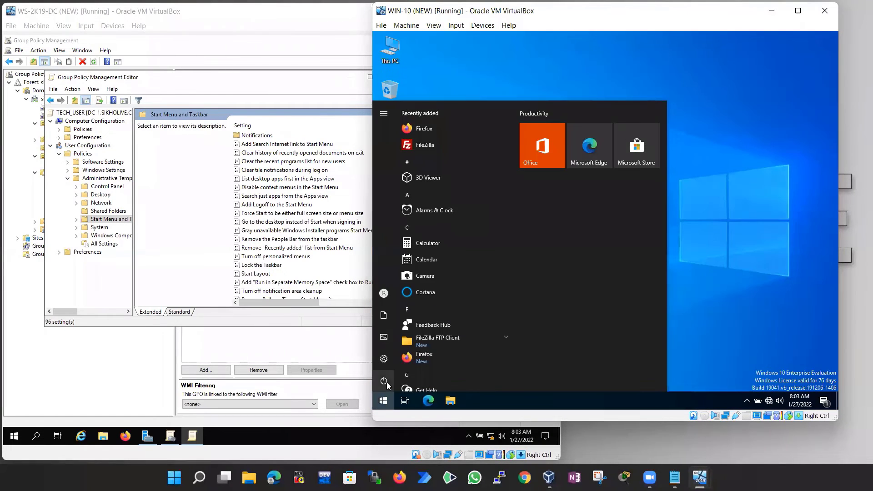
mouse_move(386, 381)
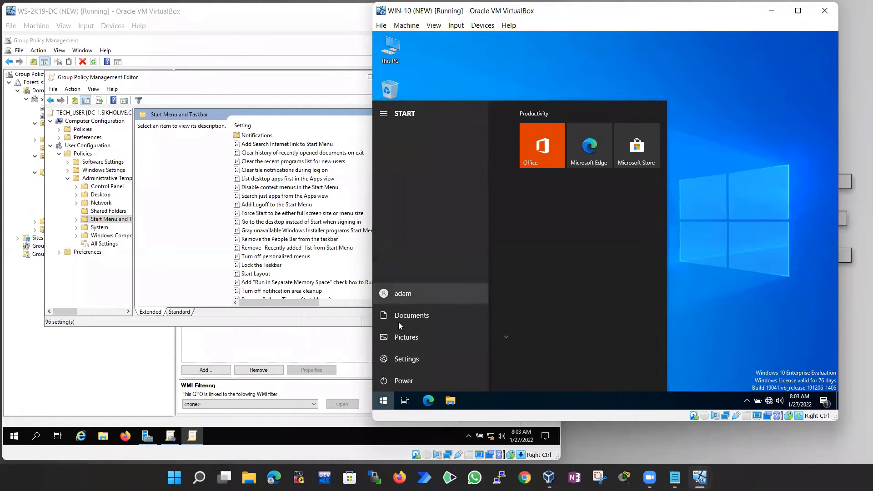
click(385, 380)
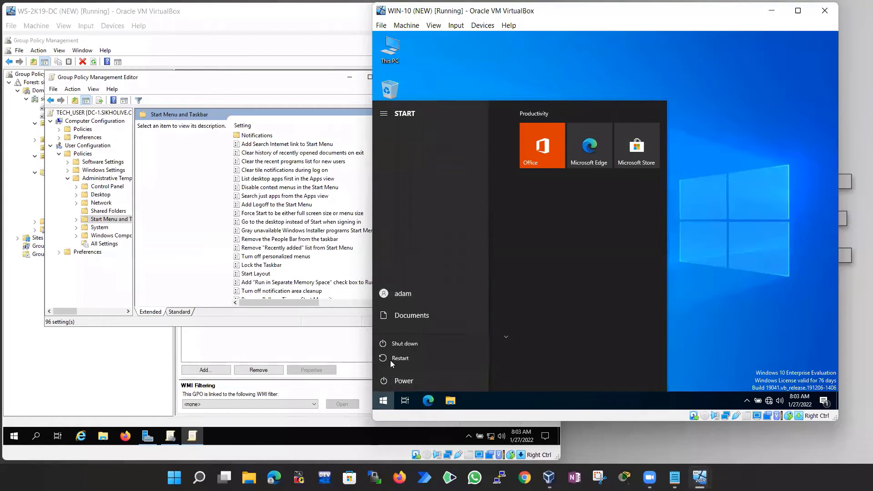
click(383, 400)
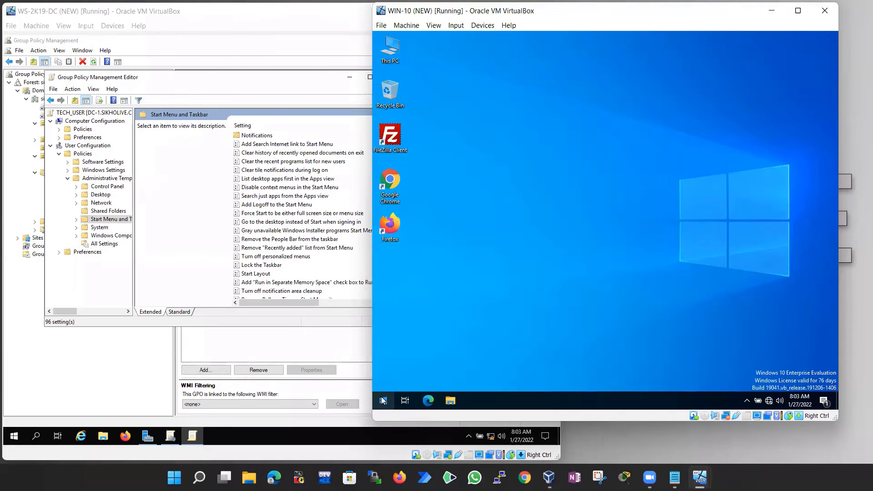
click(382, 400)
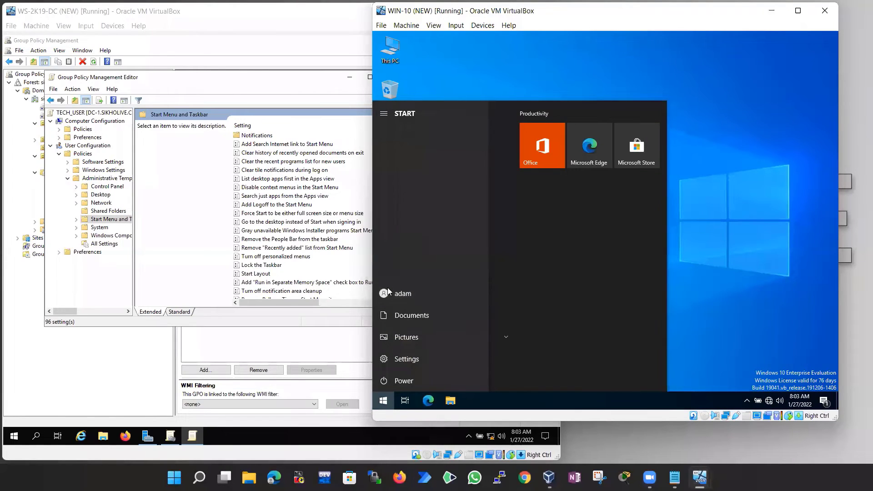
click(694, 150)
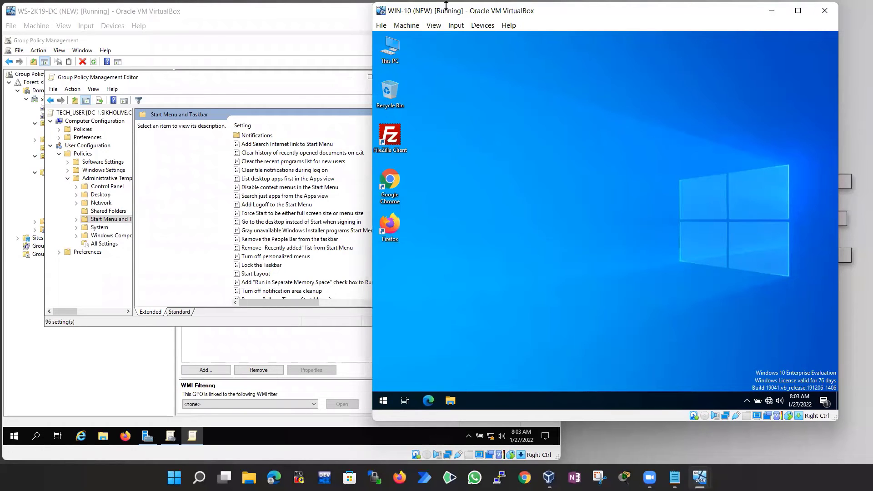
Send Ctrl-Alt-Del to WIN-10, cancel the security screen, then move and enlarge the DC's policy editor
click(433, 25)
mouse_move(455, 25)
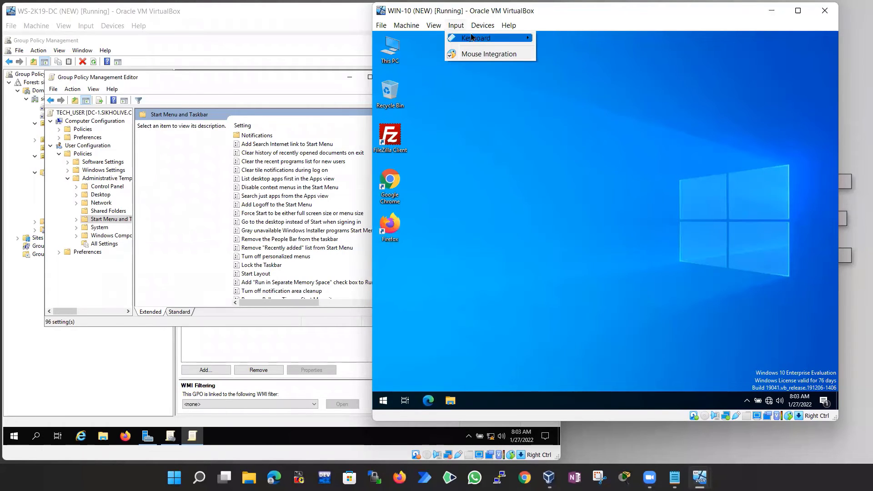
mouse_move(500, 38)
click(576, 67)
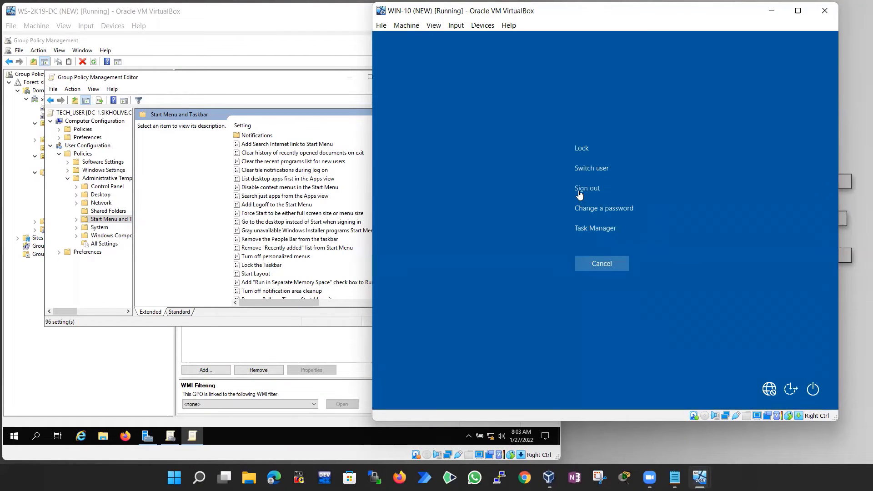
click(597, 265)
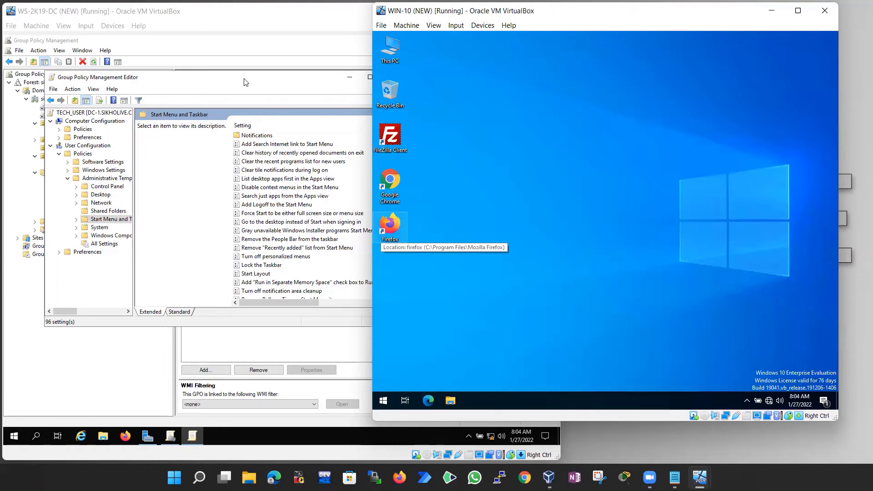
drag(243, 81, 224, 77)
drag(382, 323, 452, 381)
Read the Lock the Taskbar, Start Screen customizing and Remove Balloon Tips policy descriptions
click(242, 262)
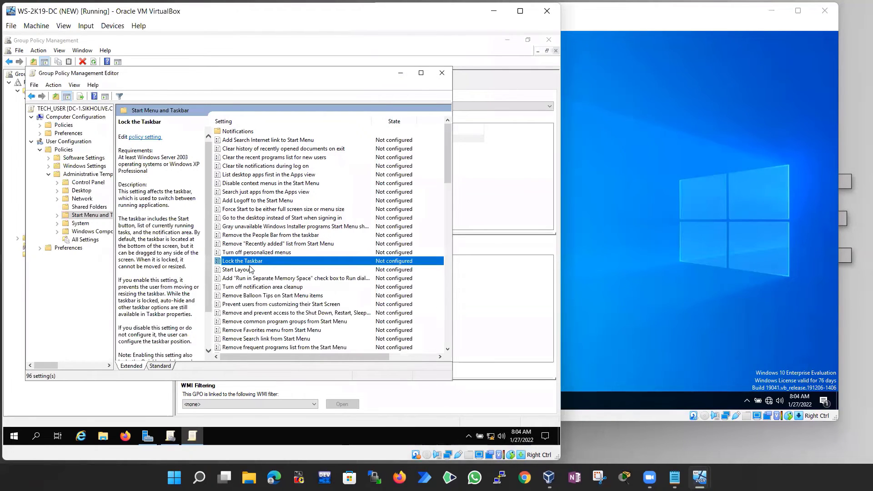
click(277, 306)
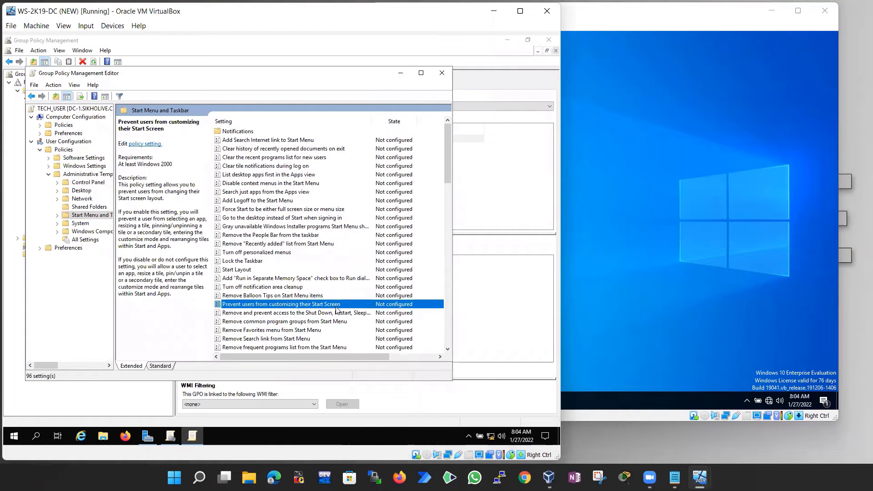
click(251, 296)
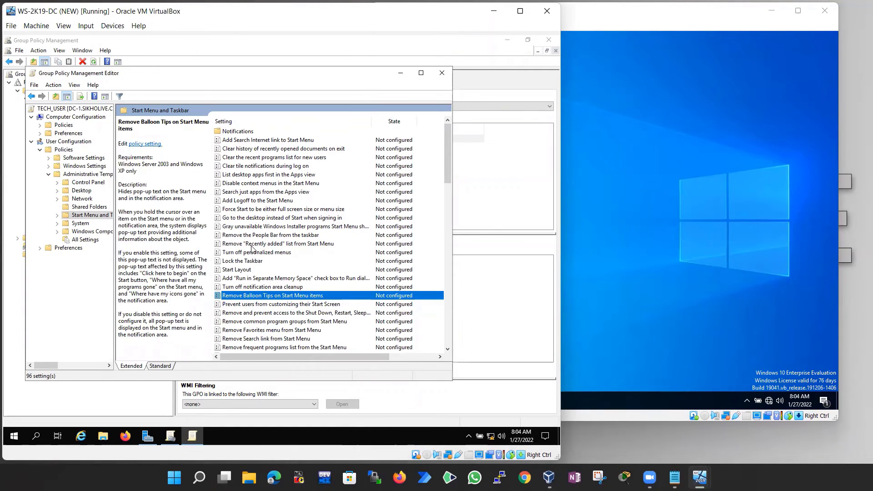
scroll(260, 254, down, 1)
scroll(259, 254, down, 4)
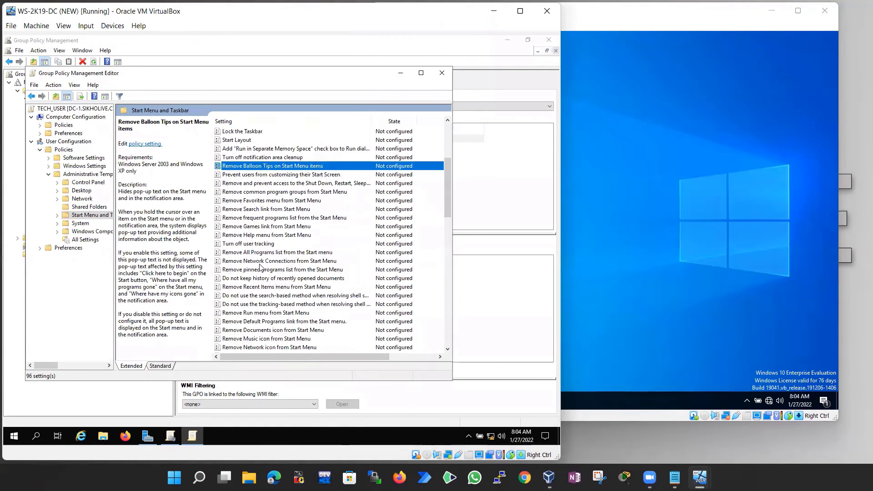
scroll(248, 305, down, 2)
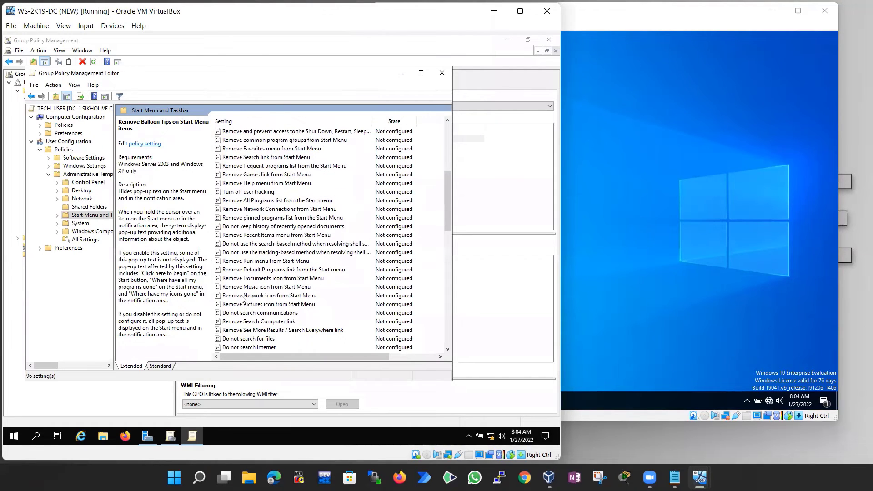
Read the Remove Network icon, Search Computer, Music icon and Run menu policies, then go up one level
click(243, 298)
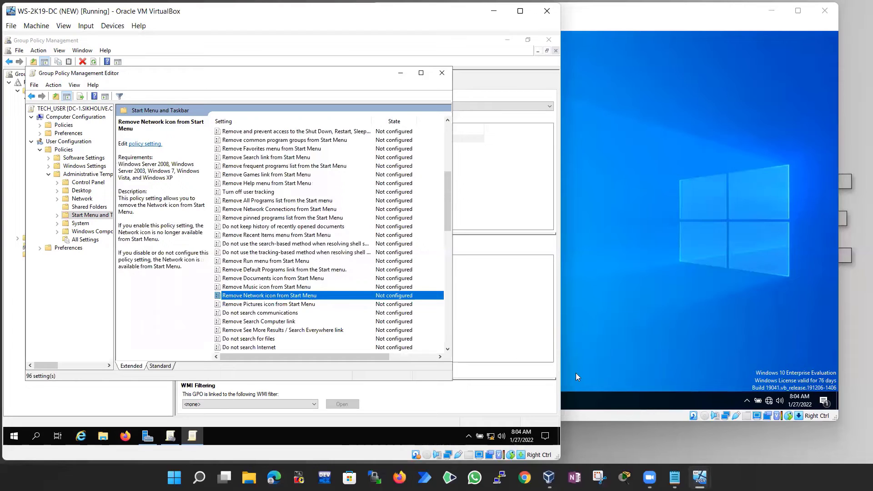
click(257, 322)
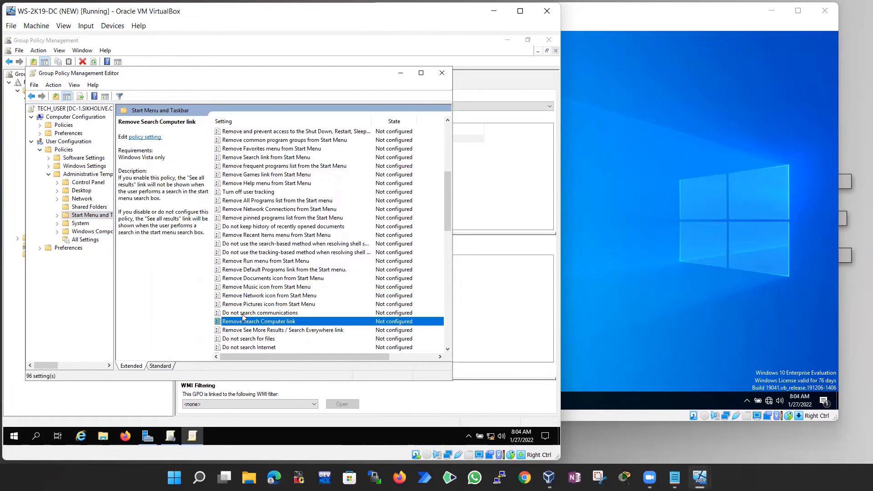
click(255, 288)
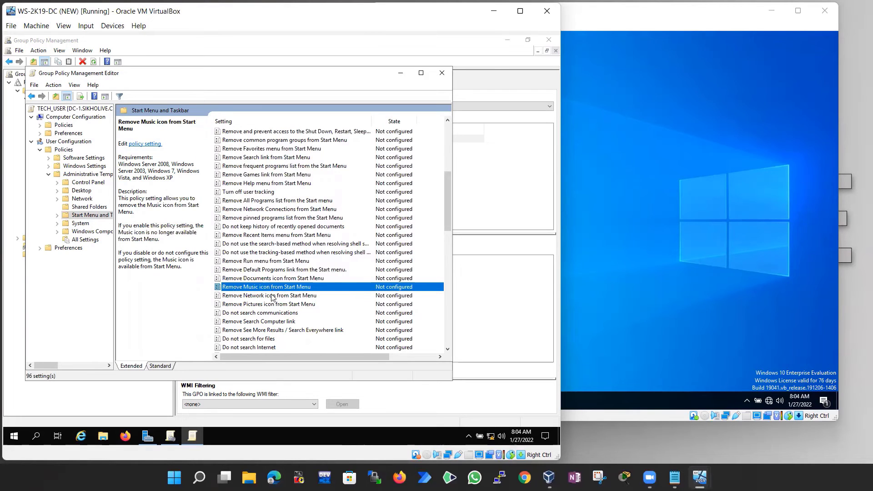
click(265, 263)
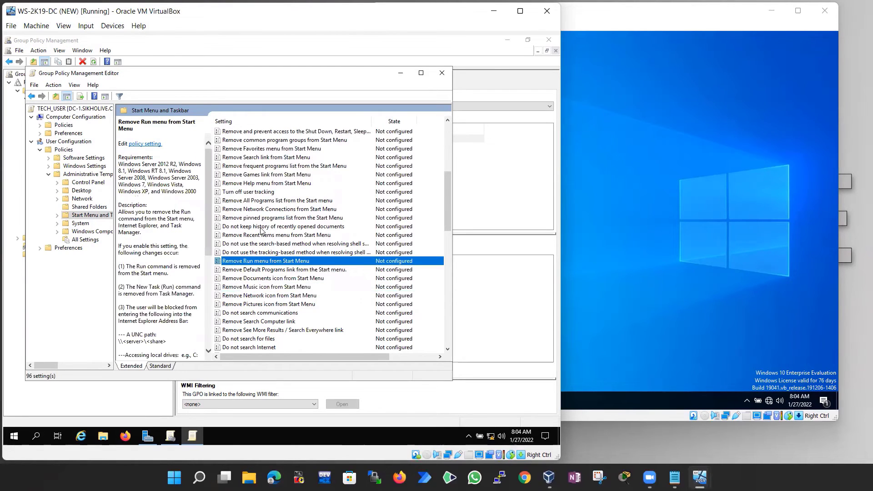
scroll(257, 219, down, 3)
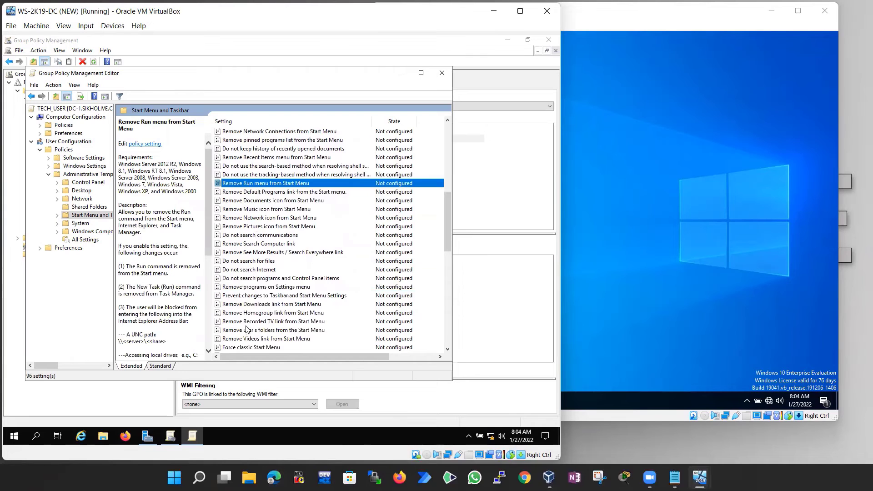
scroll(261, 325, down, 7)
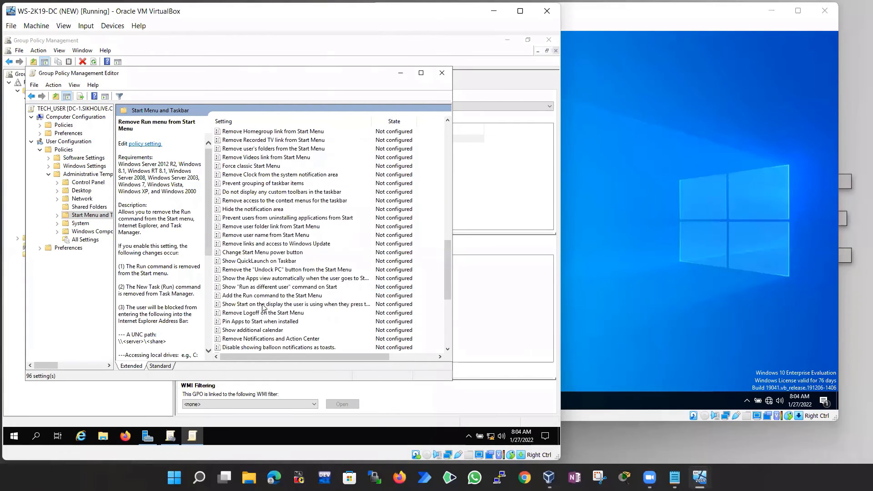
scroll(272, 273, up, 7)
scroll(282, 226, up, 4)
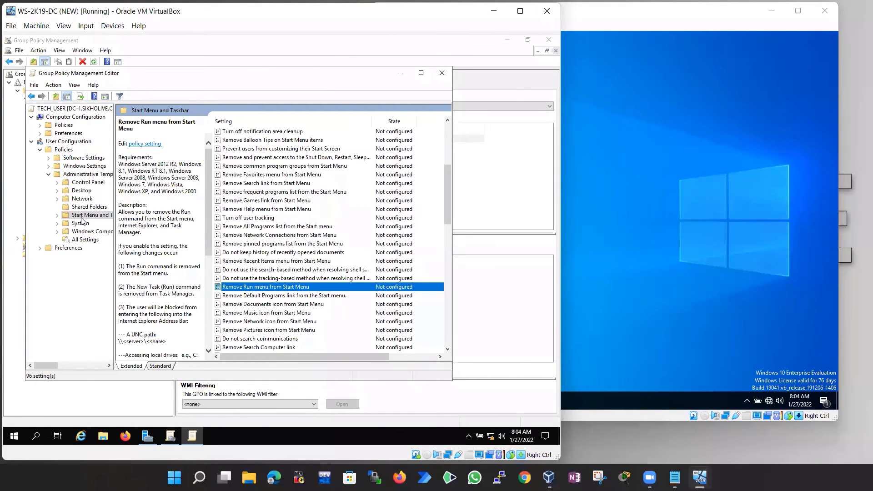
click(81, 218)
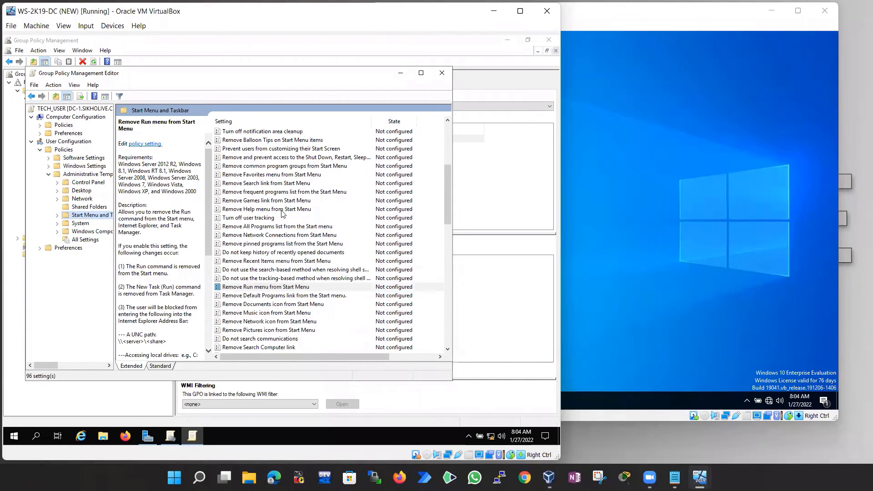
scroll(283, 223, up, 6)
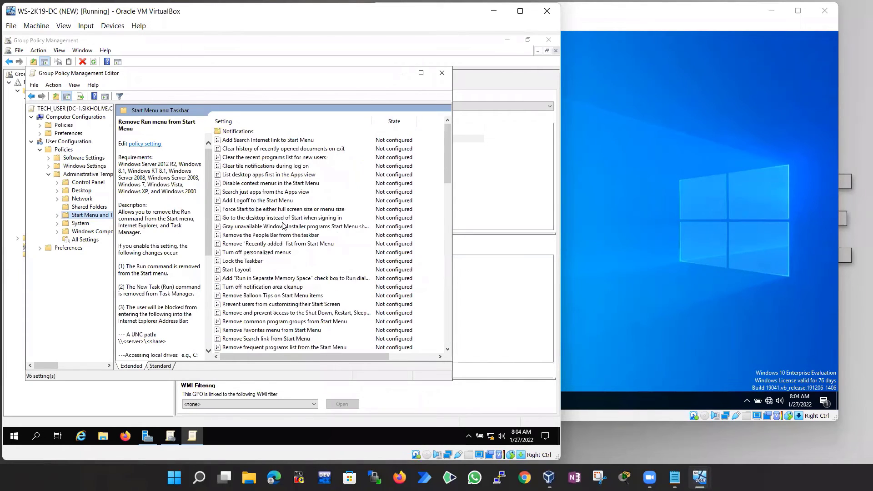
click(57, 97)
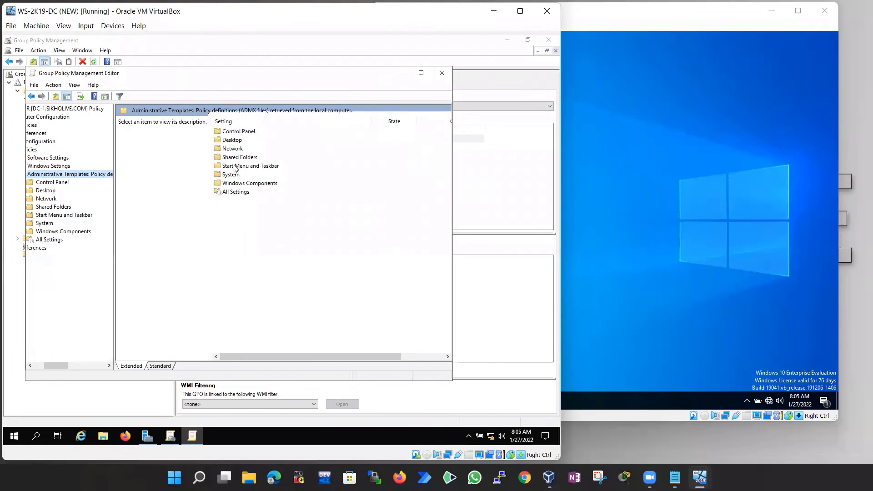
Browse the template folders, then open System > Ctrl+Alt+Del Options and select Remove Logoff
click(63, 232)
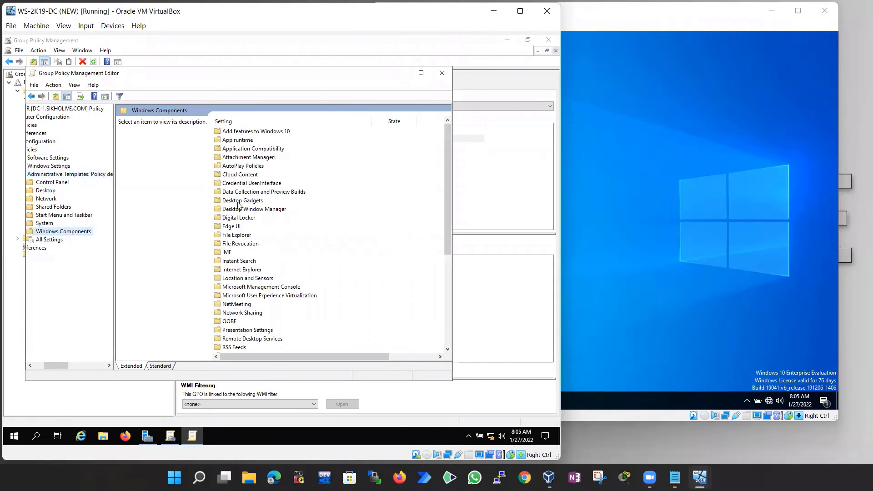
click(51, 183)
click(50, 192)
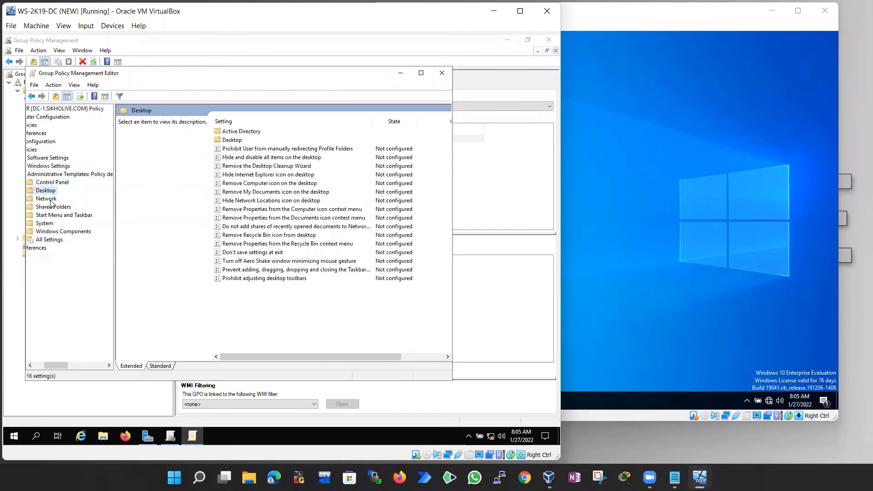
click(49, 199)
click(53, 208)
click(51, 215)
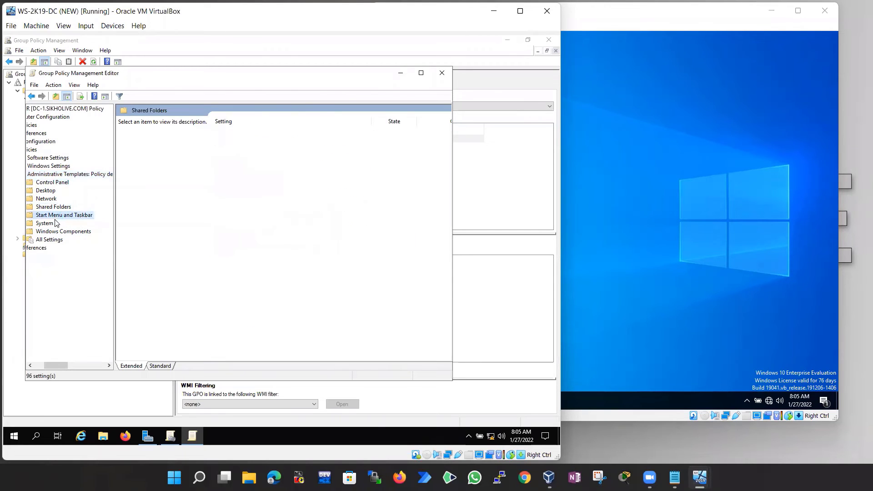
click(50, 223)
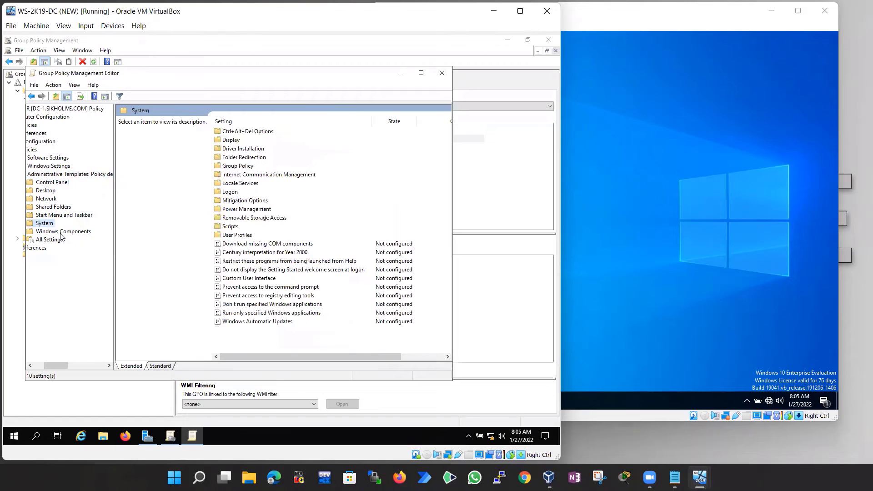
double_click(238, 132)
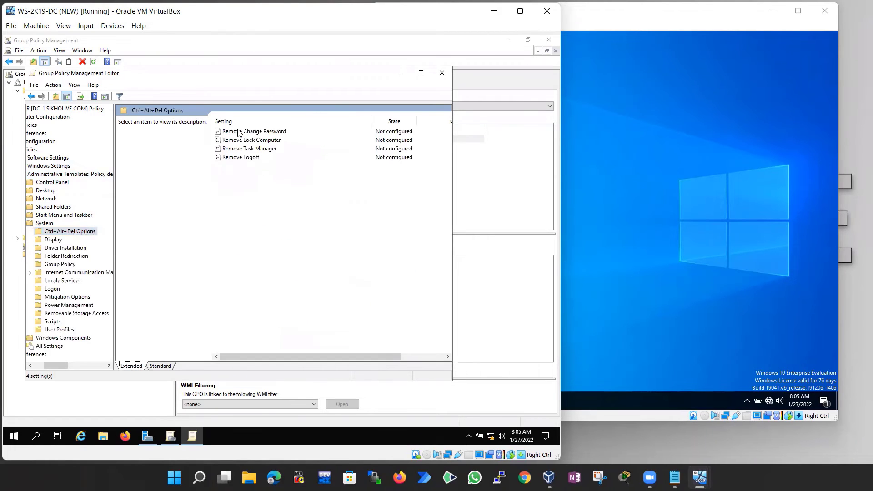
click(255, 157)
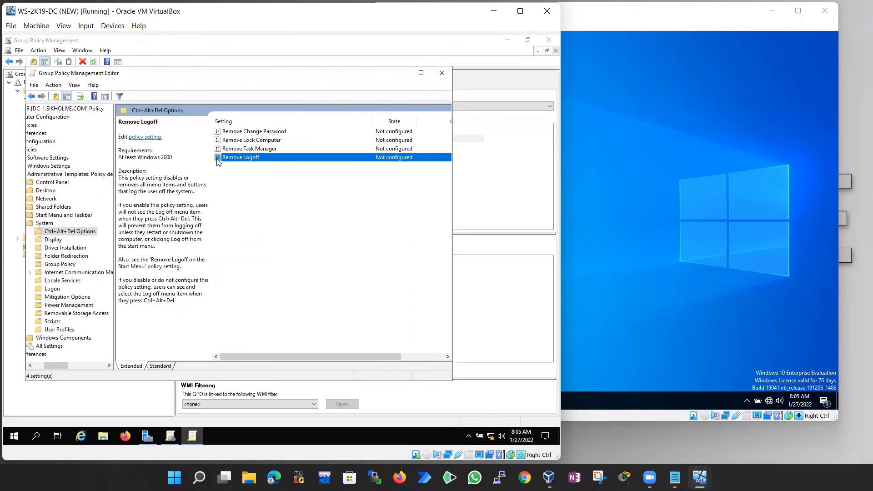
double_click(247, 159)
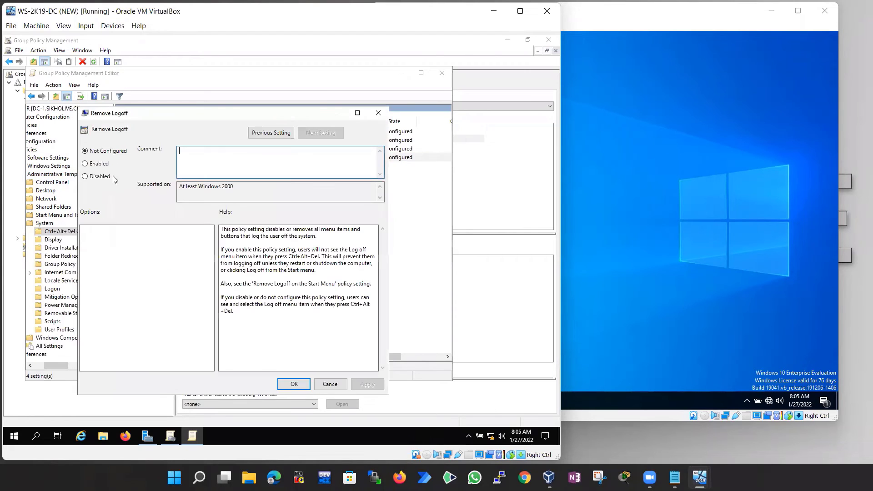
click(96, 165)
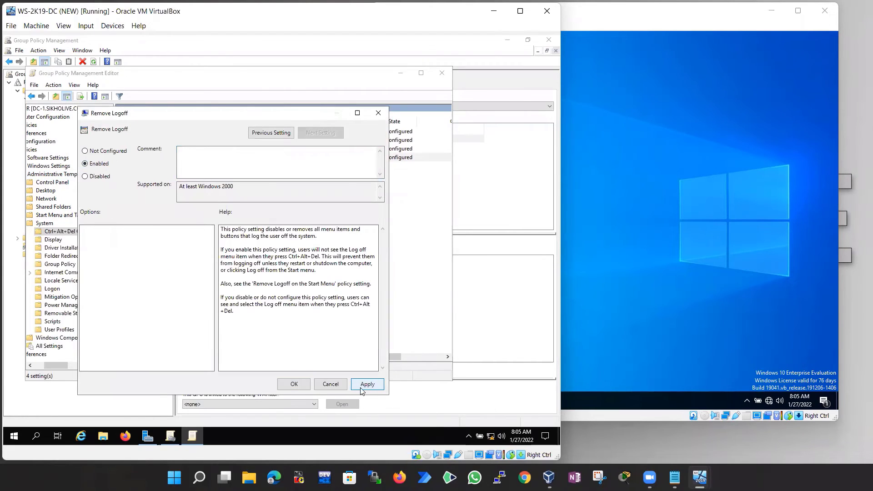
click(294, 384)
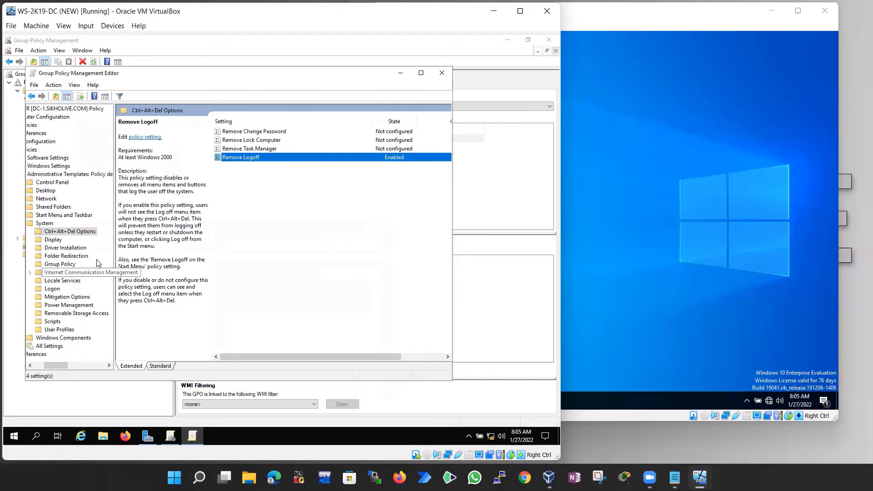
scroll(66, 310, right, 3)
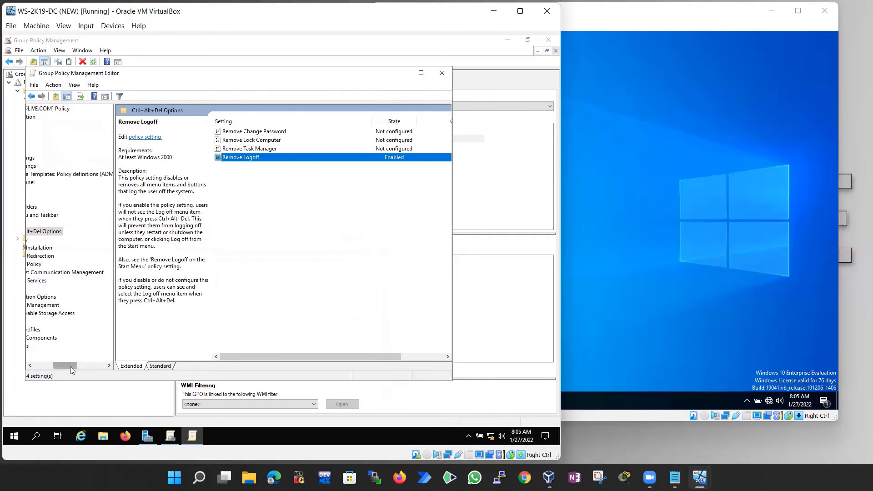
drag(69, 365, 33, 366)
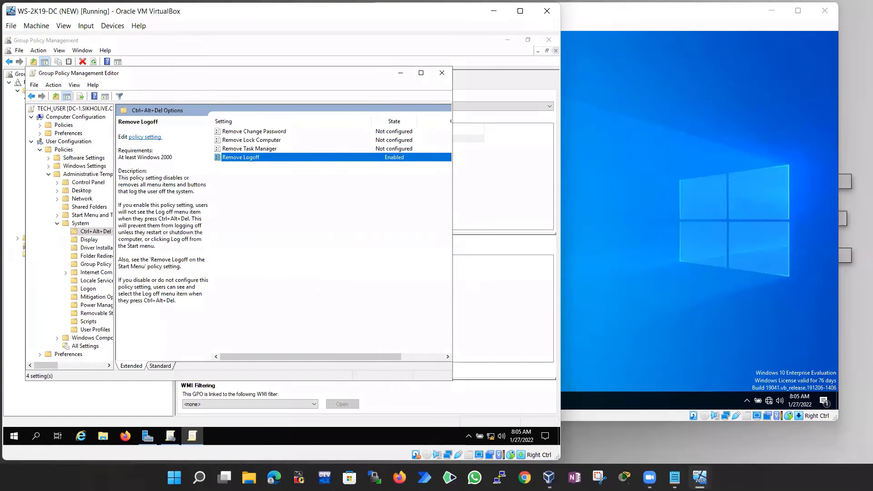
Open the user System templates and select Don't run specified Windows applications
click(49, 174)
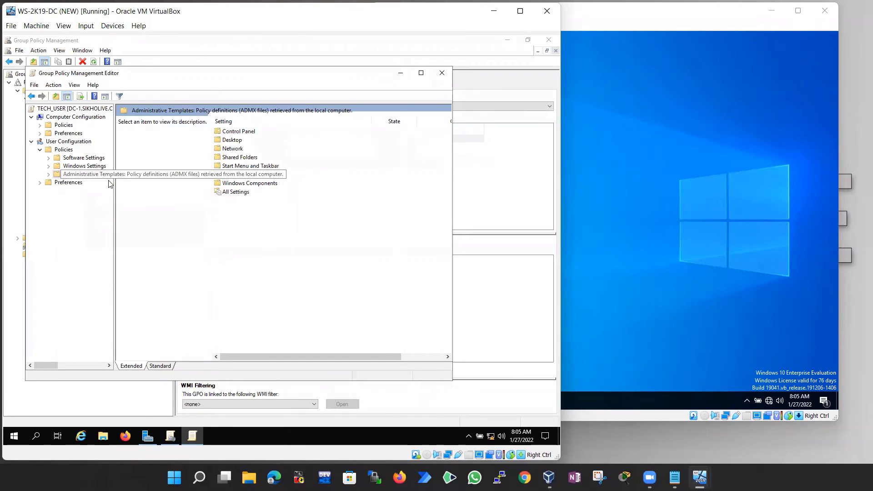
click(258, 185)
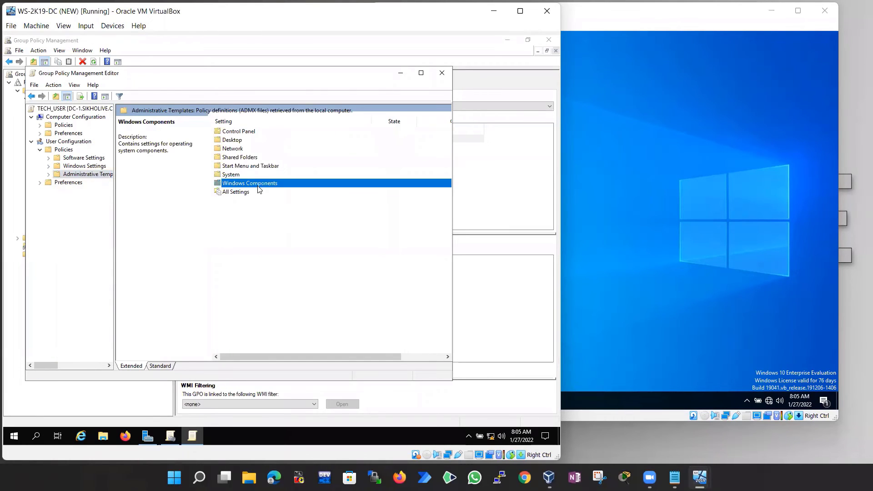
double_click(230, 175)
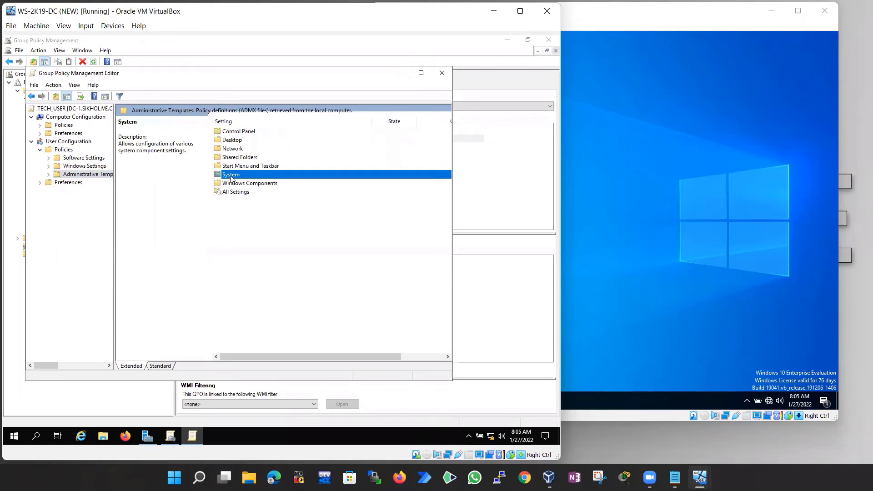
click(253, 304)
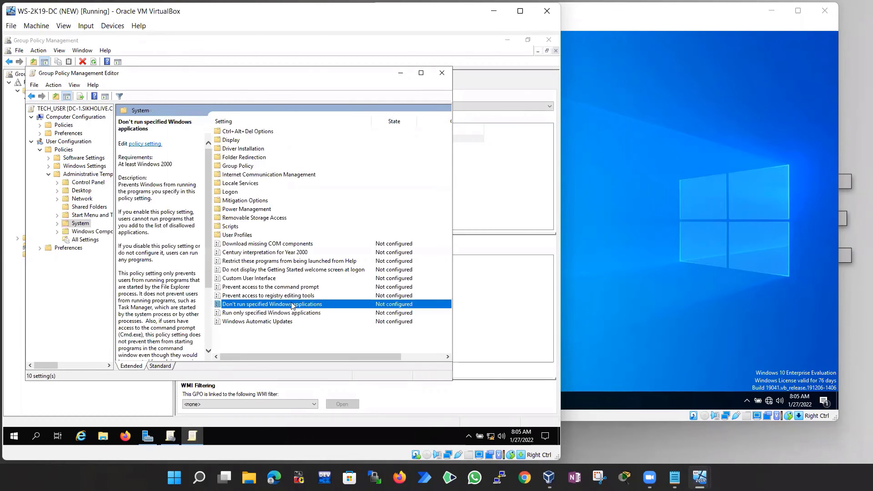
Enable Don't run specified Windows applications and enter calc.exe as the first disallowed application
double_click(279, 305)
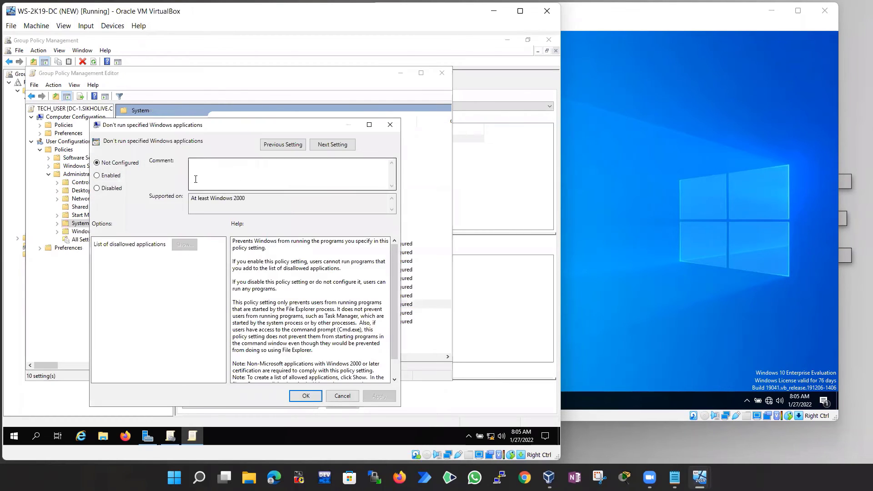
click(109, 175)
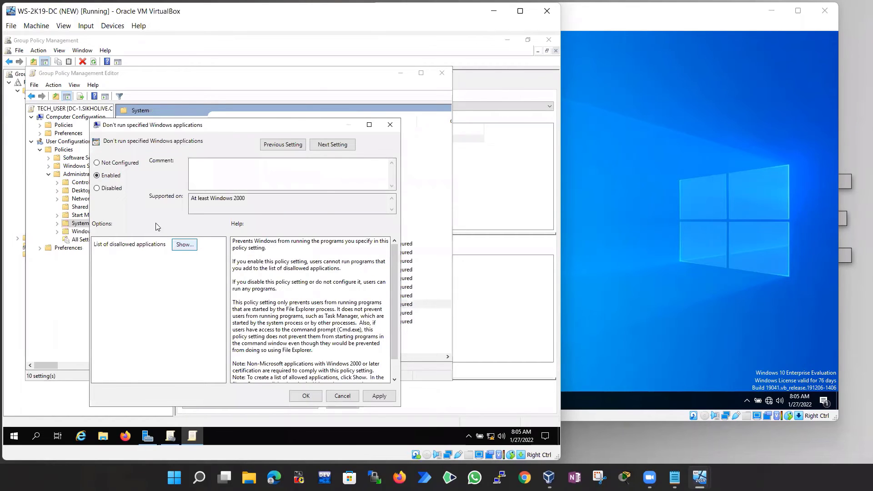
click(185, 245)
click(139, 181)
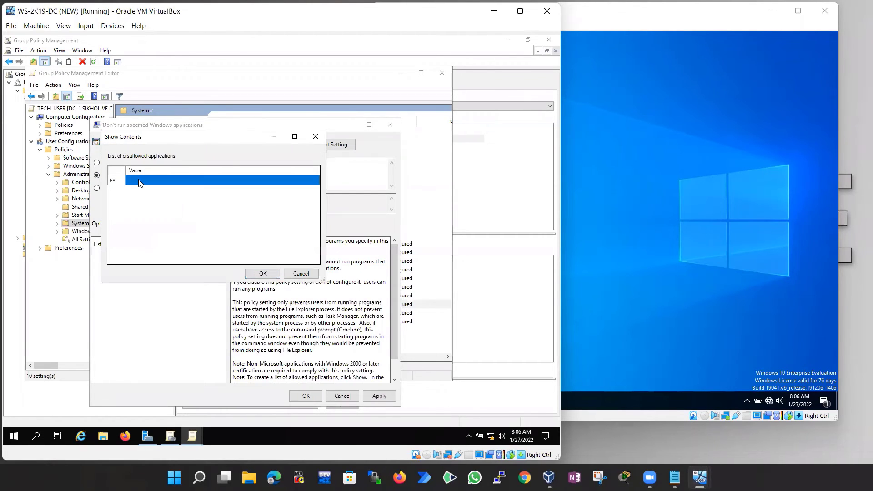
click(139, 180)
text(calc.exe)
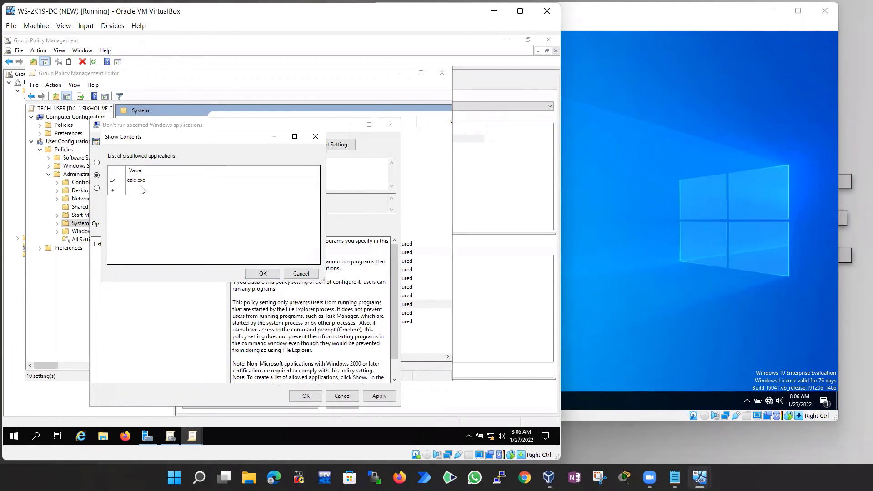
Add mspaint.exe as the second disallowed application, then bring the WIN-10 machine forward
click(142, 190)
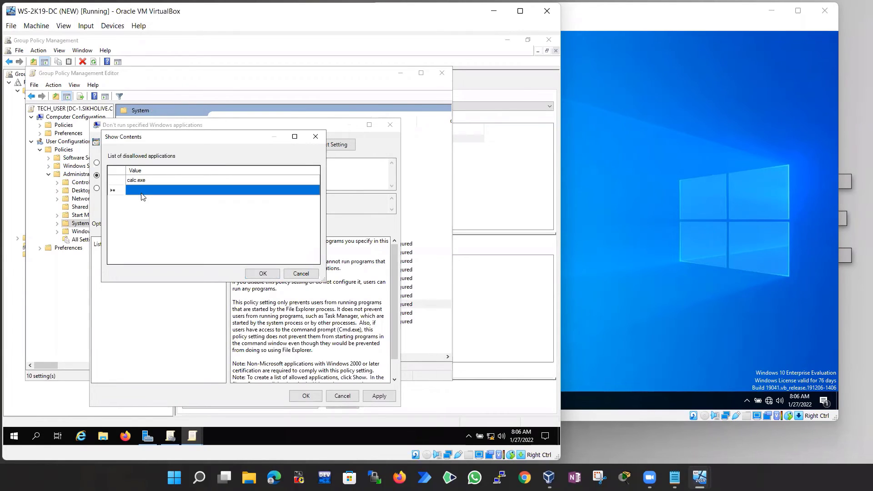
click(142, 191)
text(mspaint.exe)
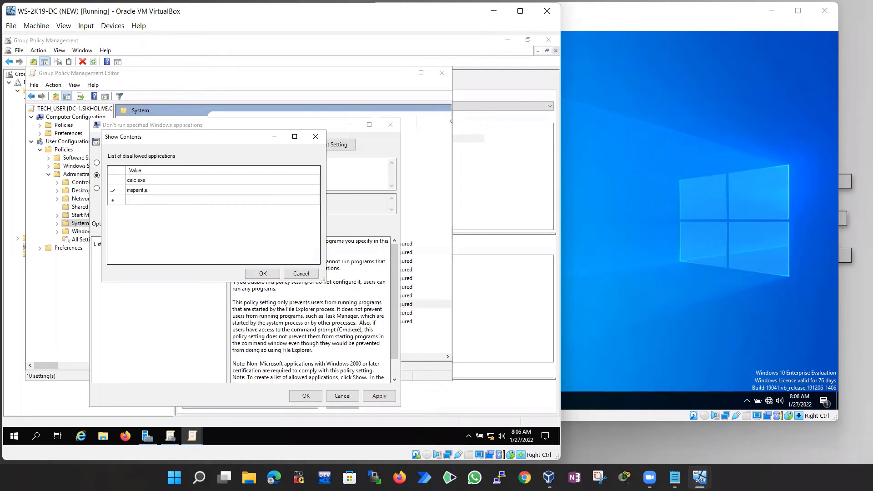
click(153, 203)
click(153, 202)
click(563, 141)
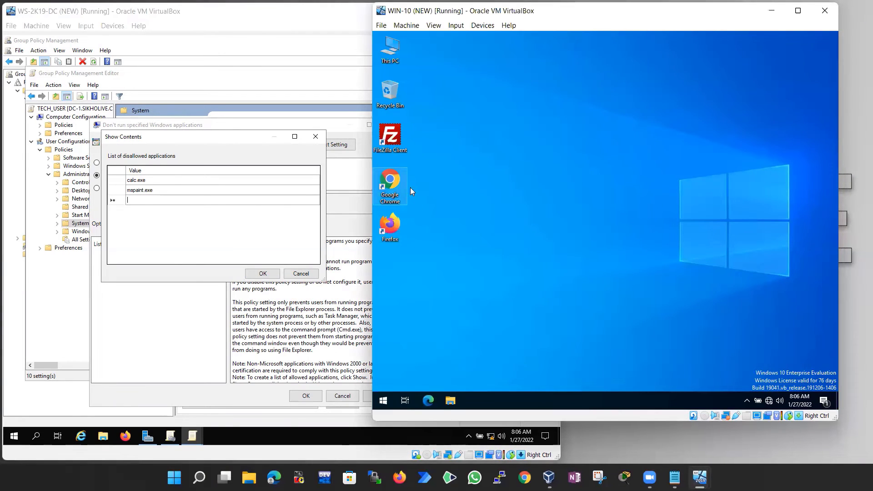
right_click(393, 187)
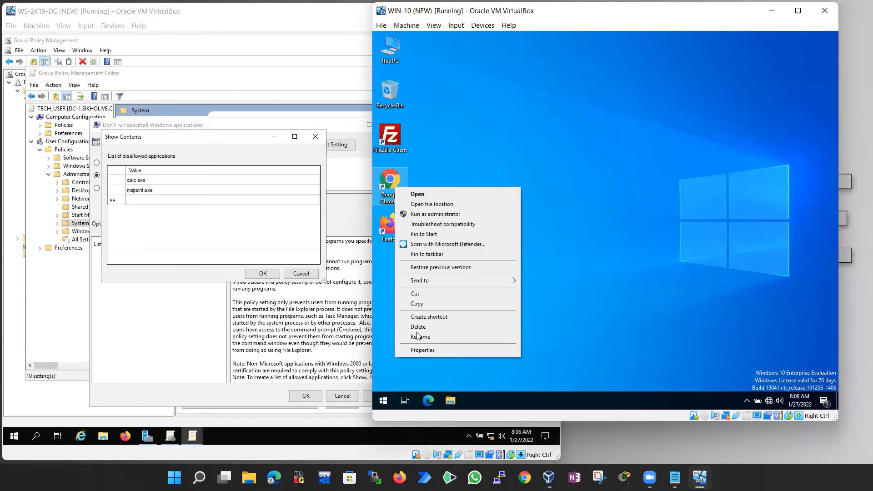
click(426, 351)
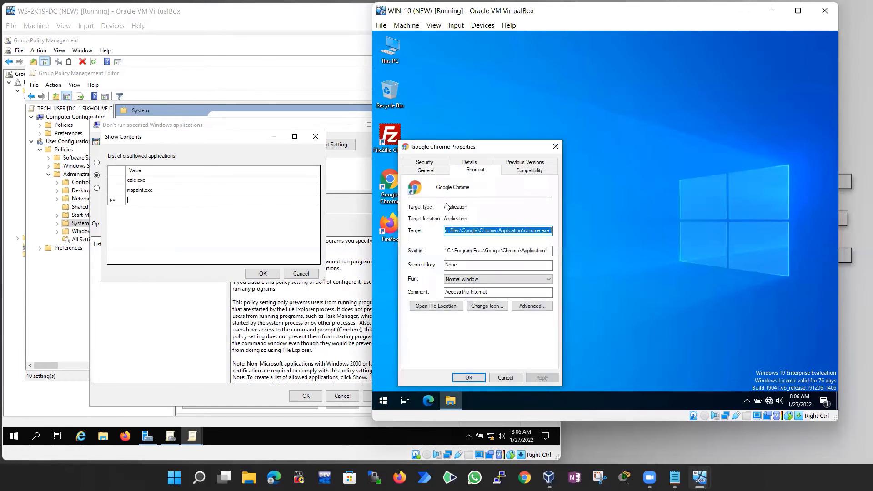
click(500, 231)
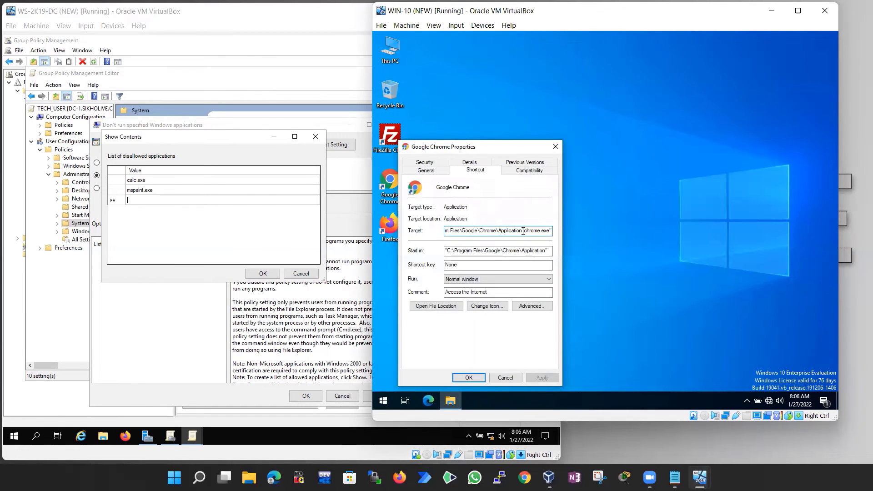
drag(523, 232, 547, 232)
click(526, 232)
click(555, 147)
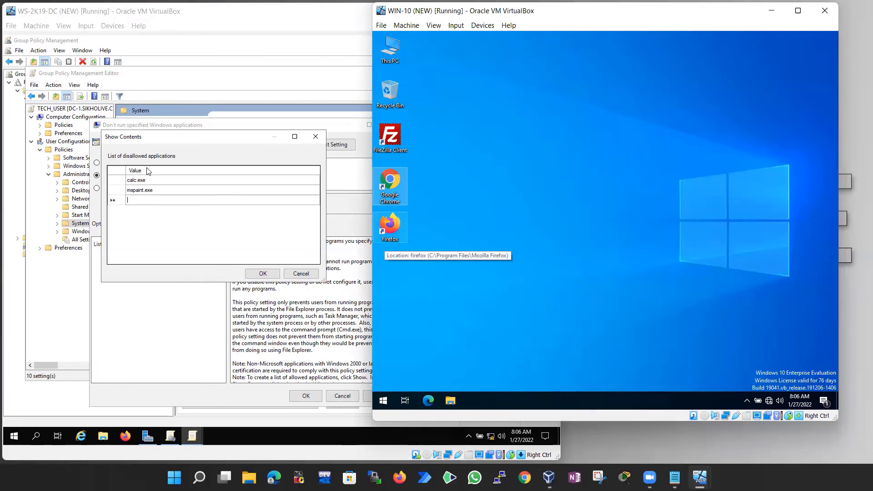
Confirm the calc.exe/mspaint.exe list, apply and save the policy as Enabled, and close the editor
click(263, 273)
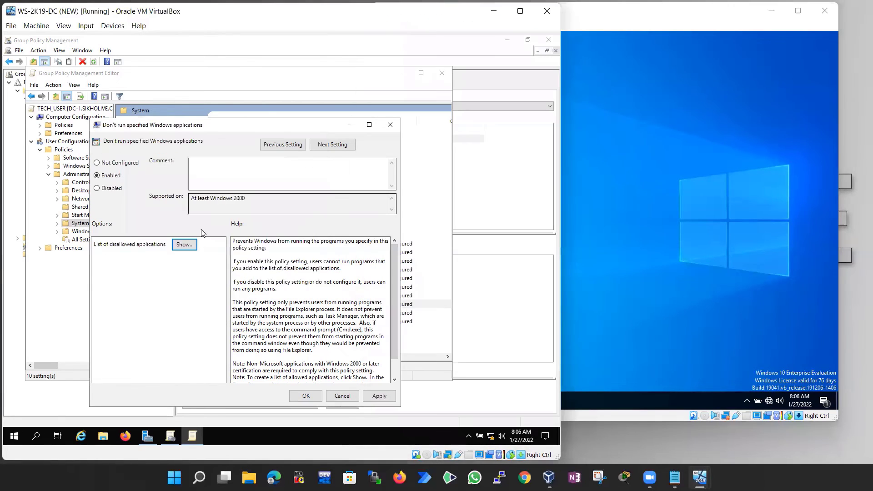
click(377, 396)
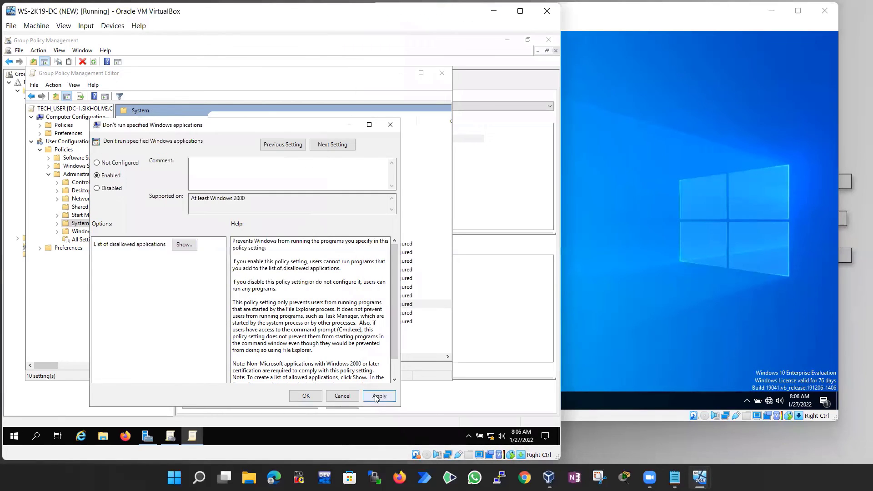
click(306, 396)
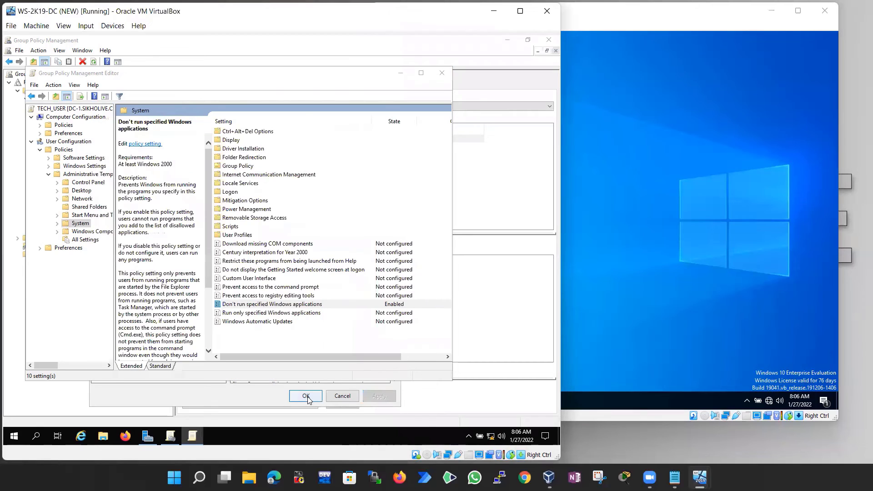
click(441, 73)
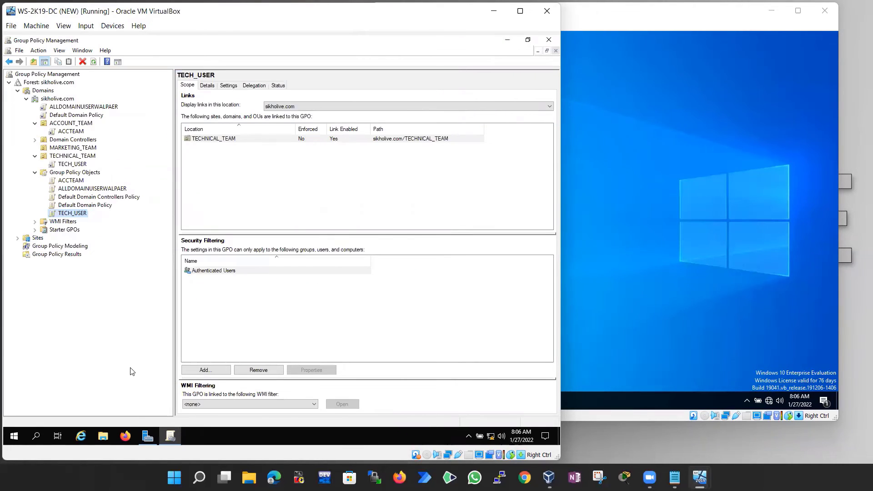
Open a command prompt on the domain controller and run gpupdate /force
key(super+r)
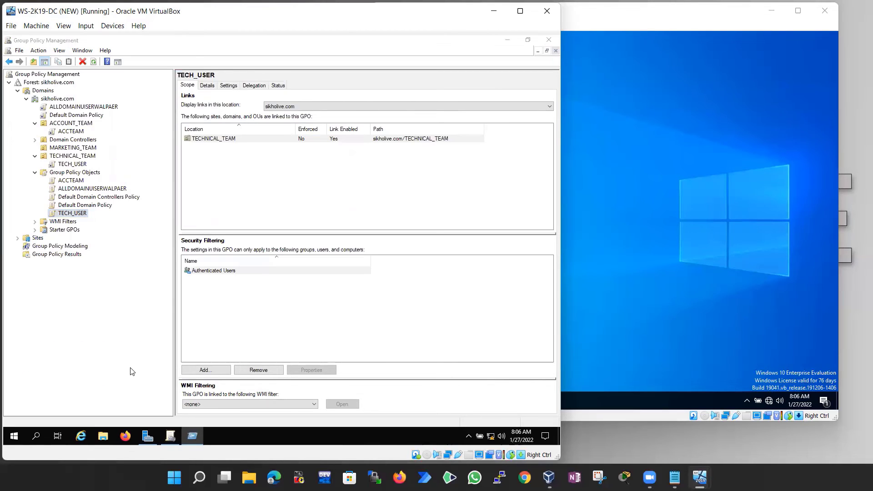
key(Return)
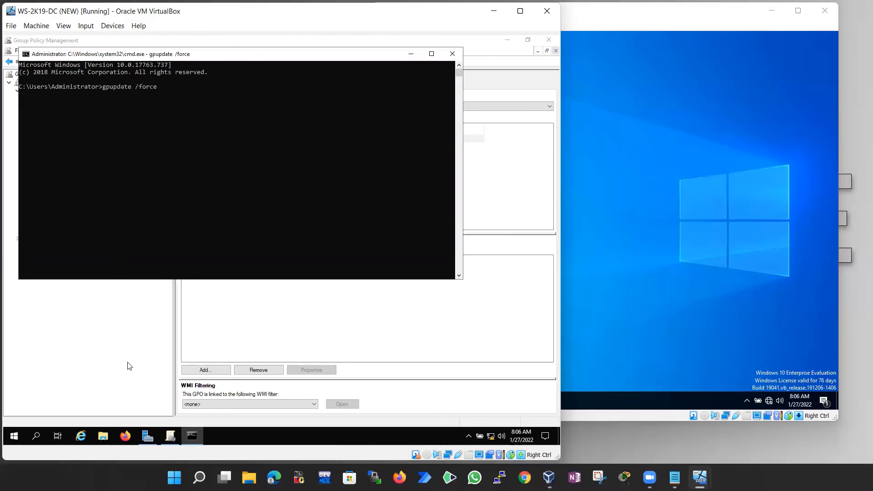
click(154, 132)
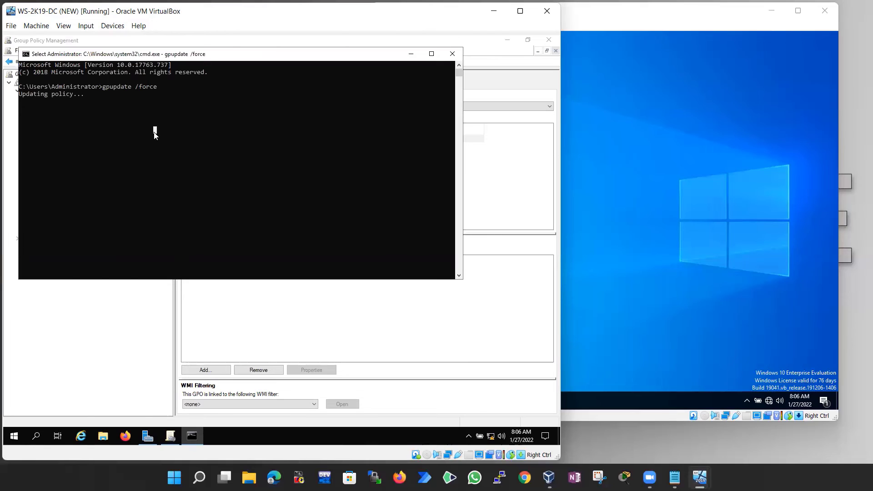
key(Escape)
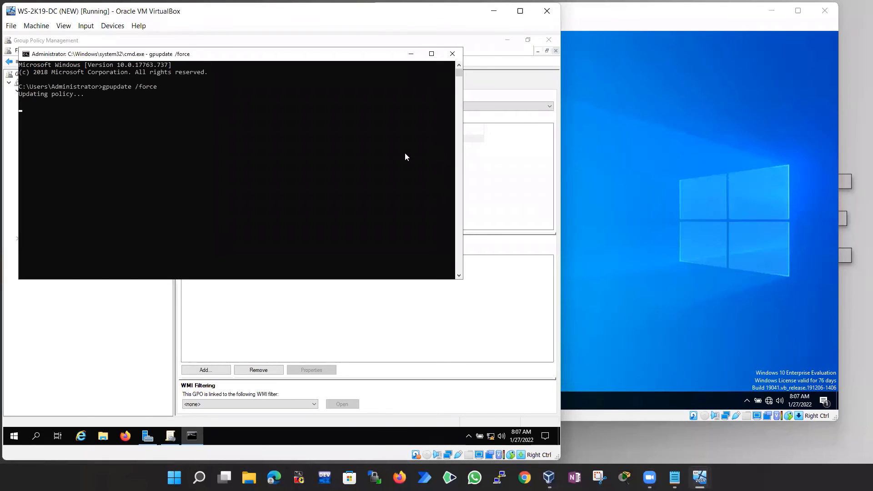
Let the DC's gpupdate finish, then open the Run prompt on the WIN-10 client
click(639, 161)
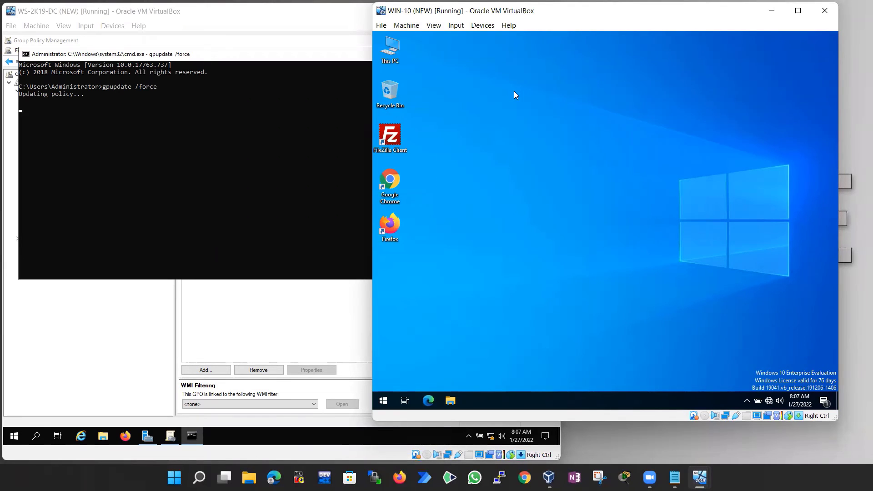
click(79, 130)
right_click(90, 127)
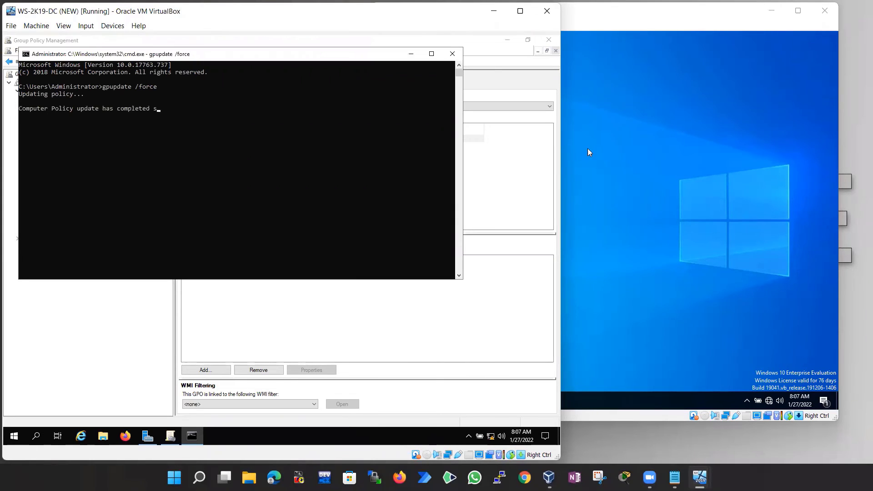
click(575, 122)
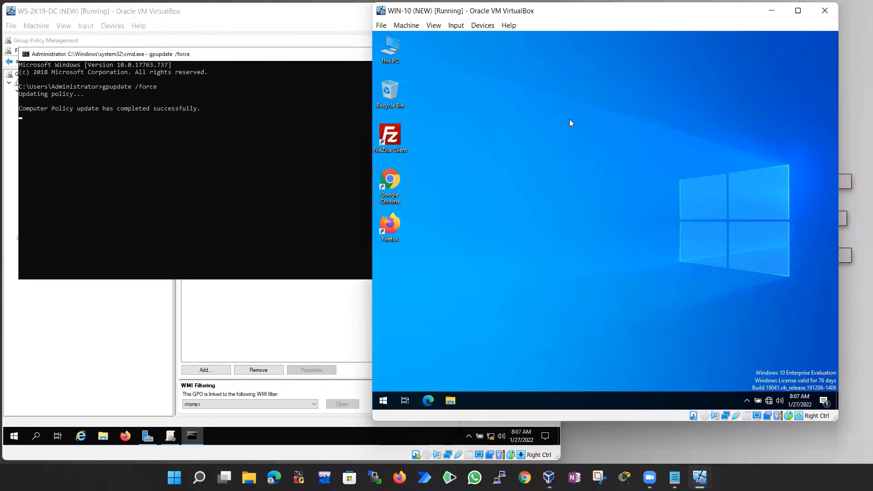
key(super+r)
Run gpupdate /force in a WIN-10 command prompt until Computer and User Policy both succeed
key(Return)
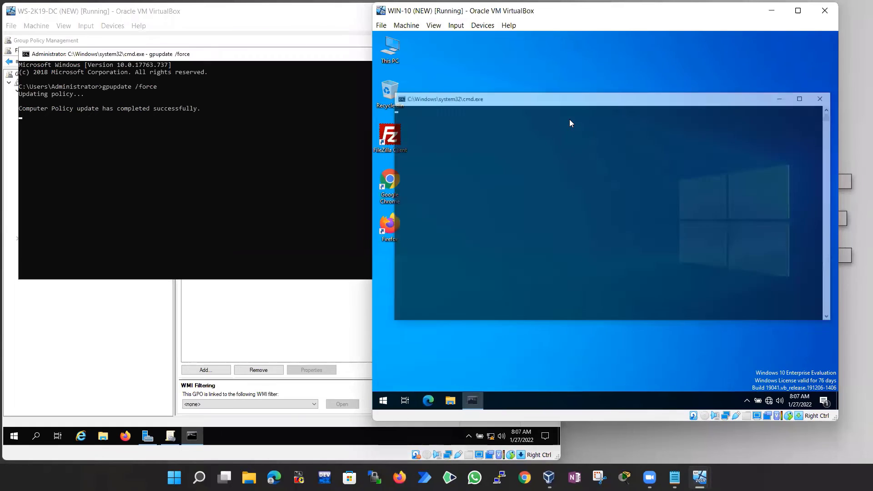
text(gpup)
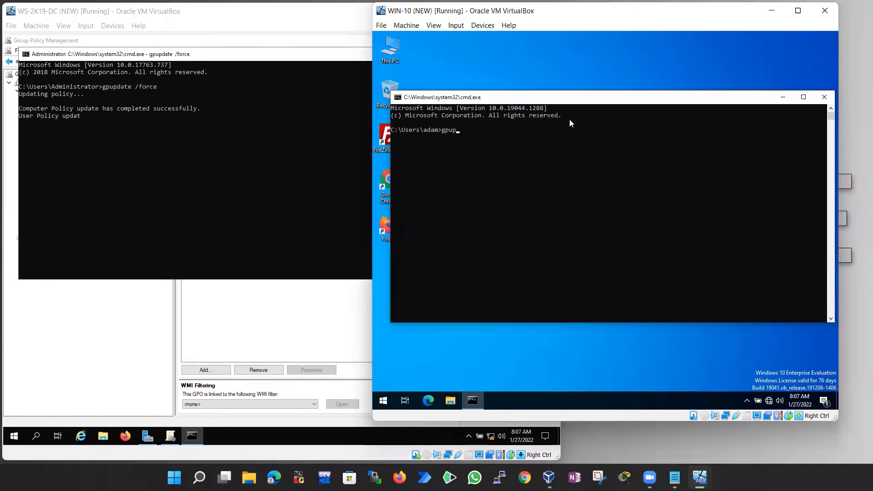
text(date /force)
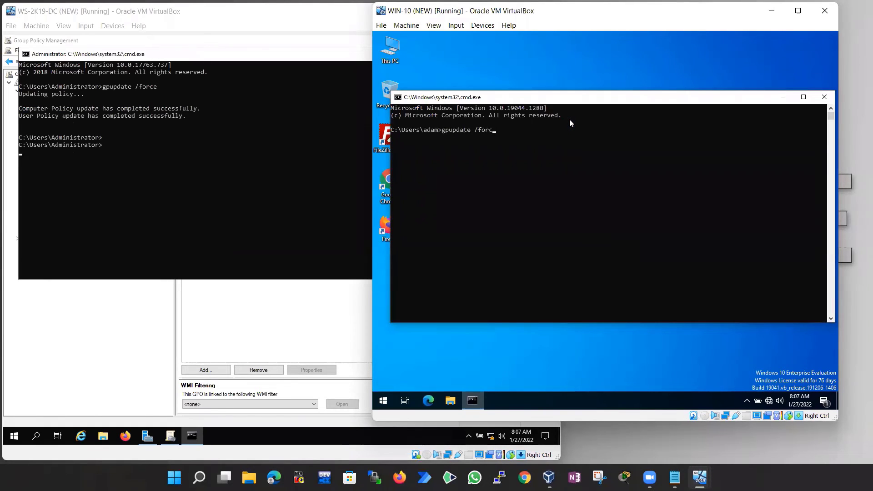
key(Return)
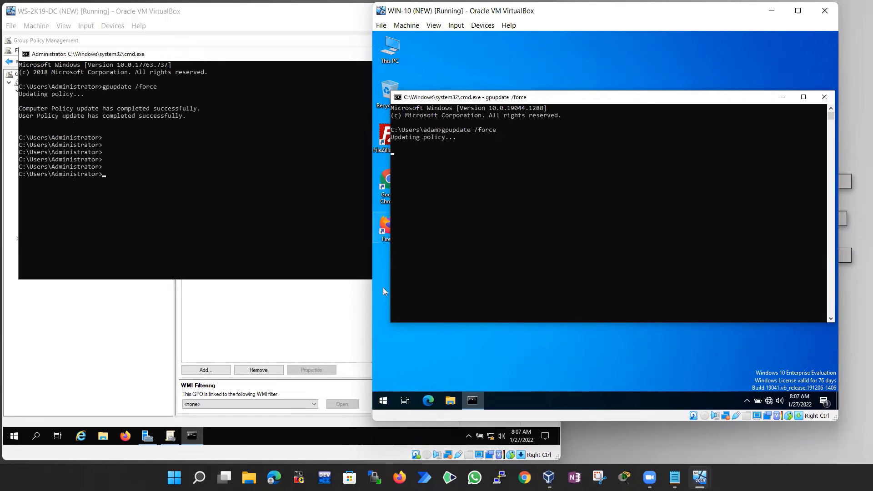
click(472, 167)
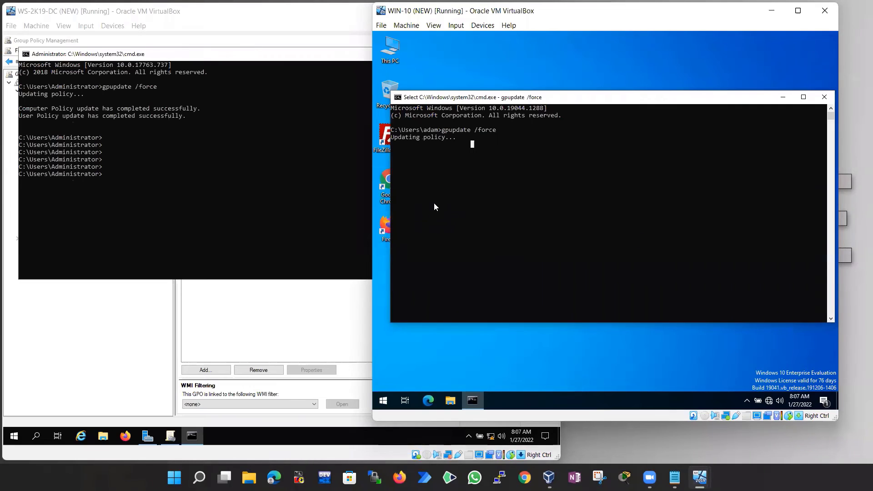
right_click(496, 180)
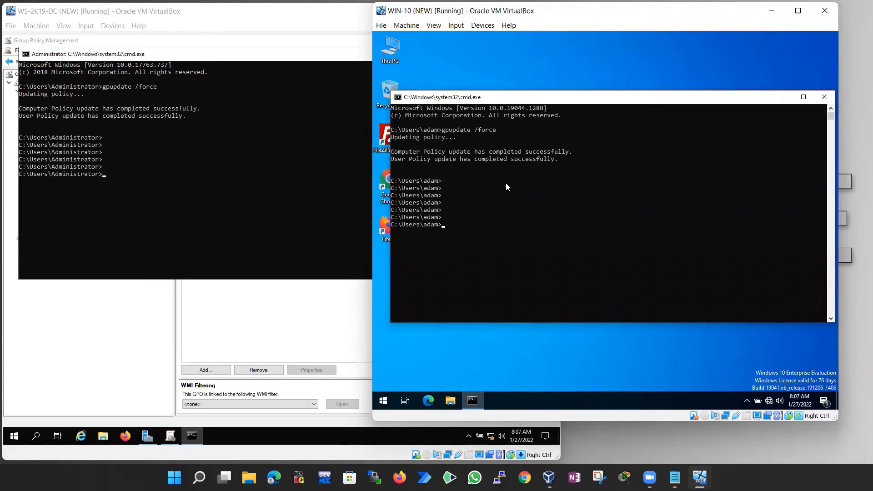
click(508, 187)
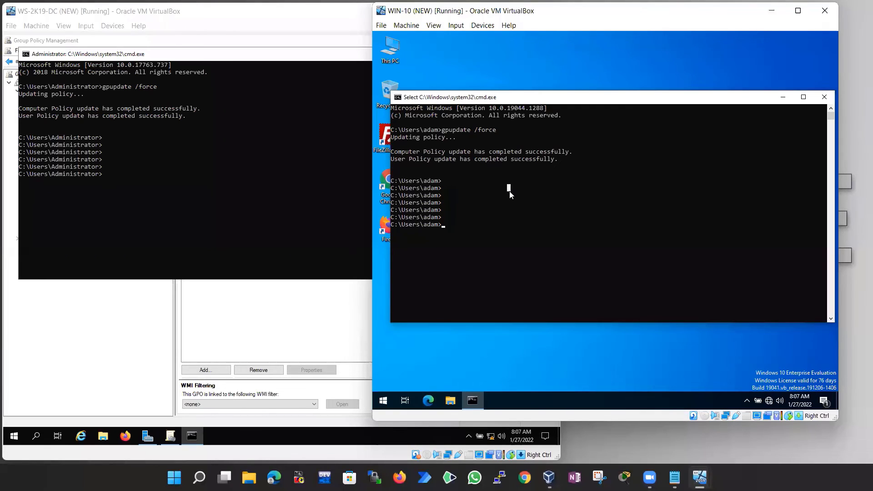
click(457, 230)
click(475, 239)
click(465, 224)
key(Return)
key(Return)
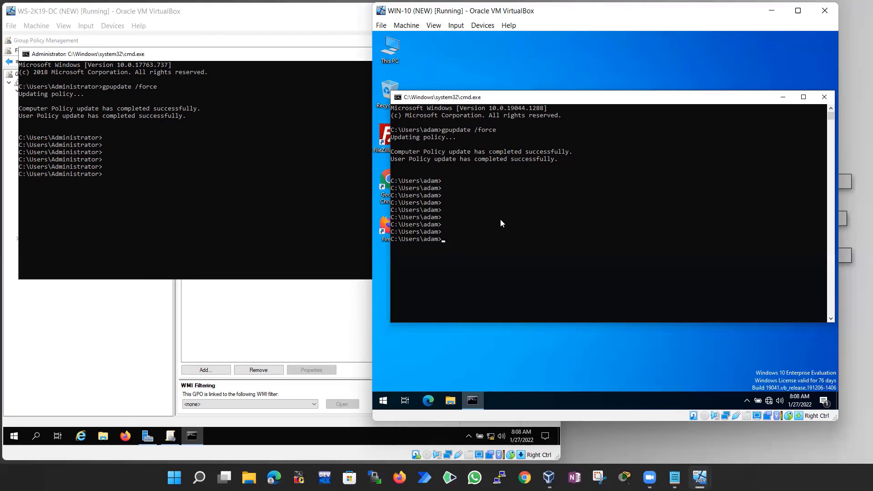
click(466, 248)
double_click(472, 130)
right_click(498, 222)
click(433, 26)
mouse_move(455, 25)
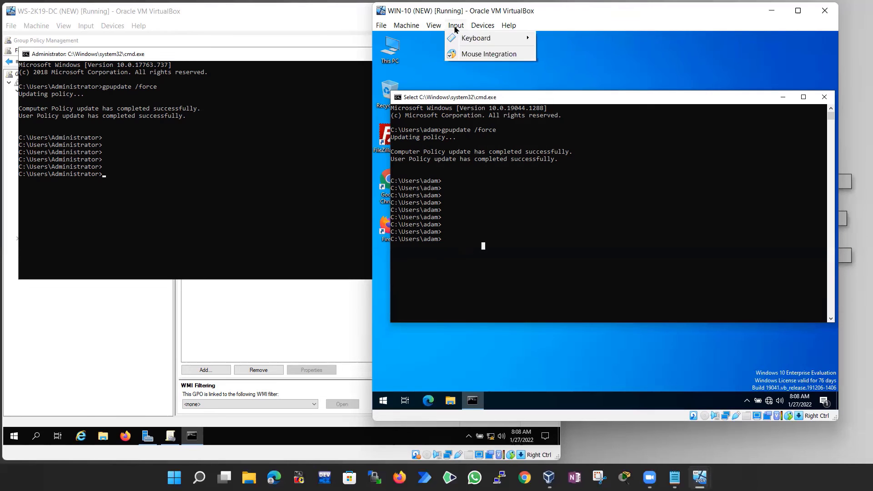
mouse_move(500, 38)
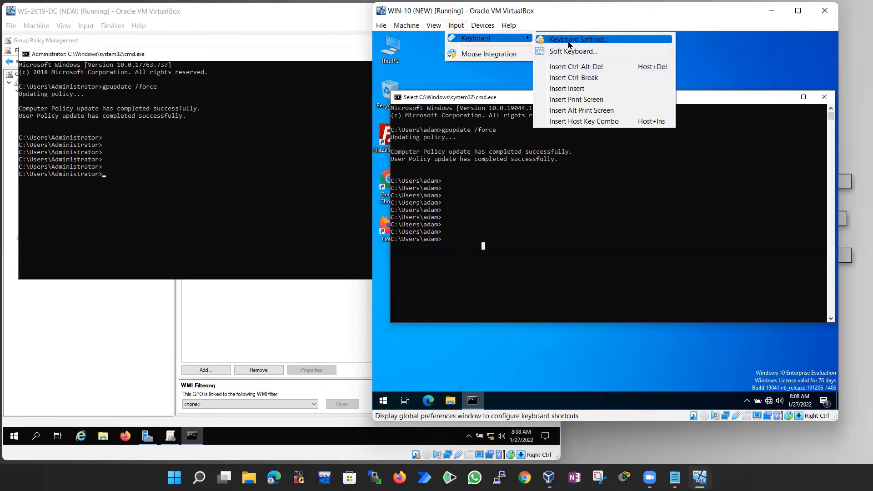
click(576, 66)
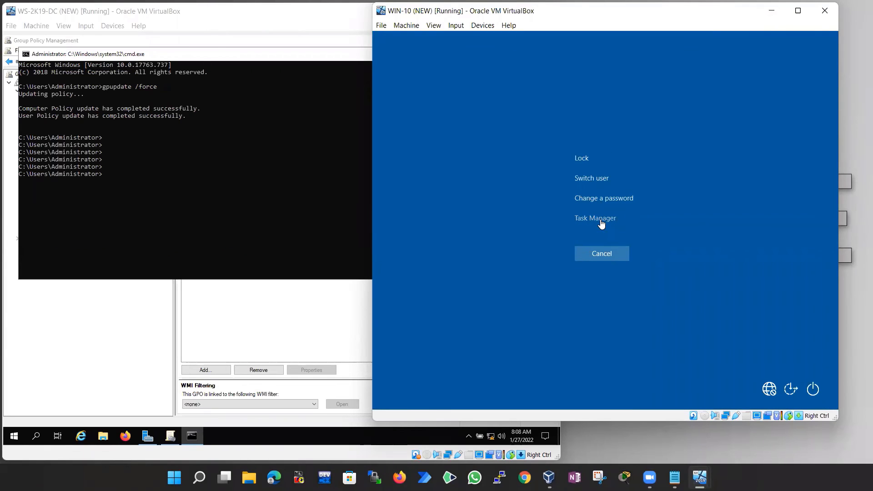
click(603, 257)
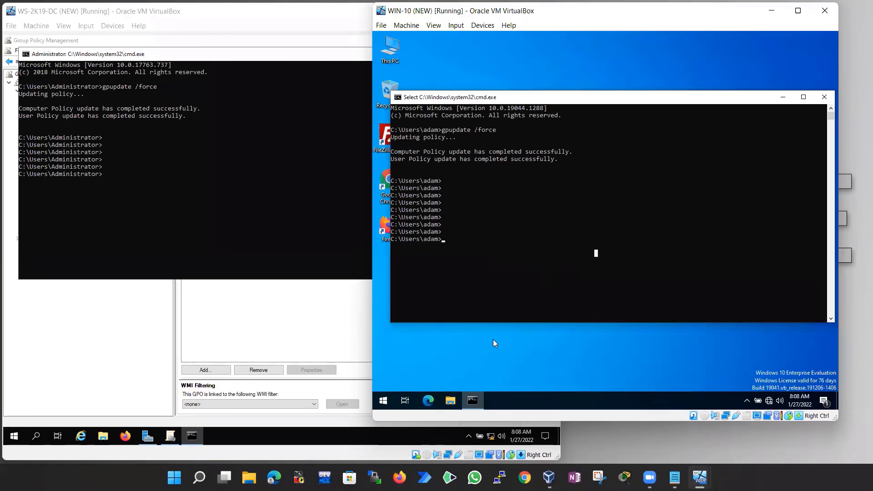
click(461, 348)
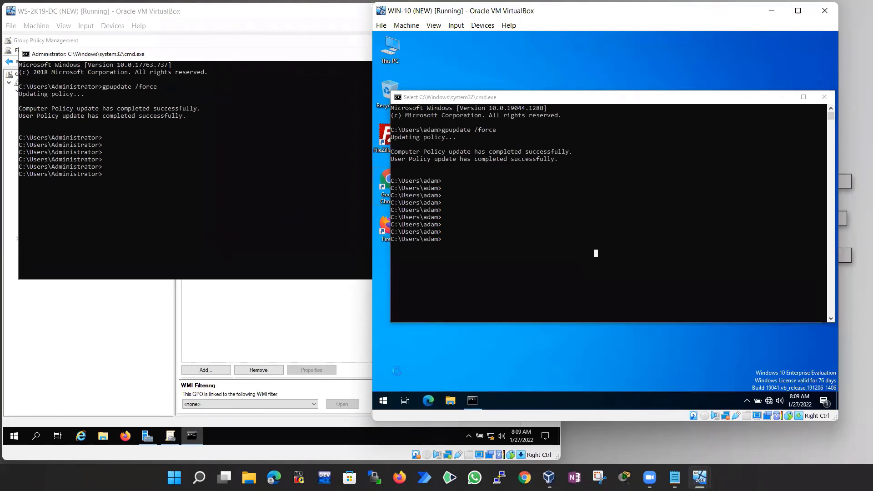
Try running calc.exe on WIN-10 and dismiss the Restrictions error that blocks it
key(super+r)
text(cal)
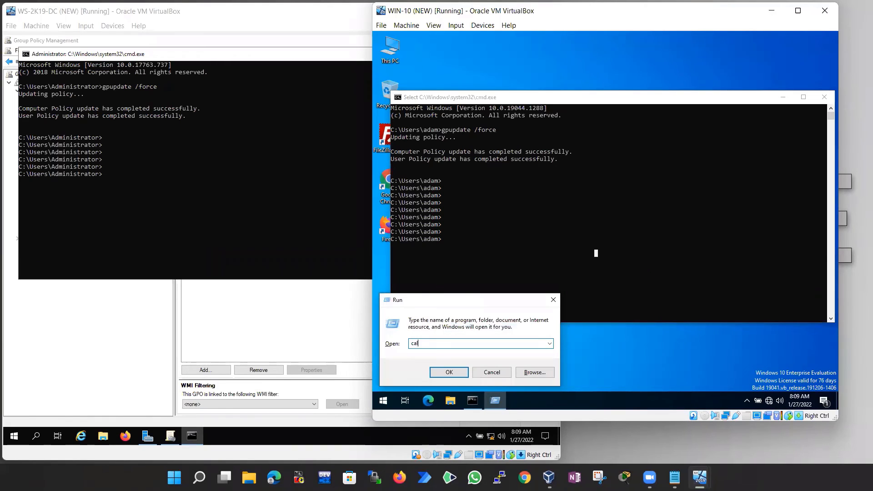
text(c.exe)
key(Return)
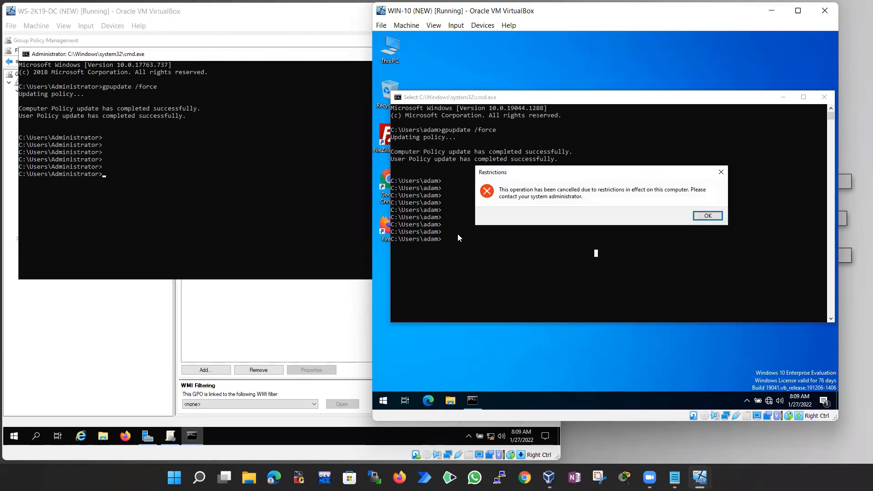
click(708, 216)
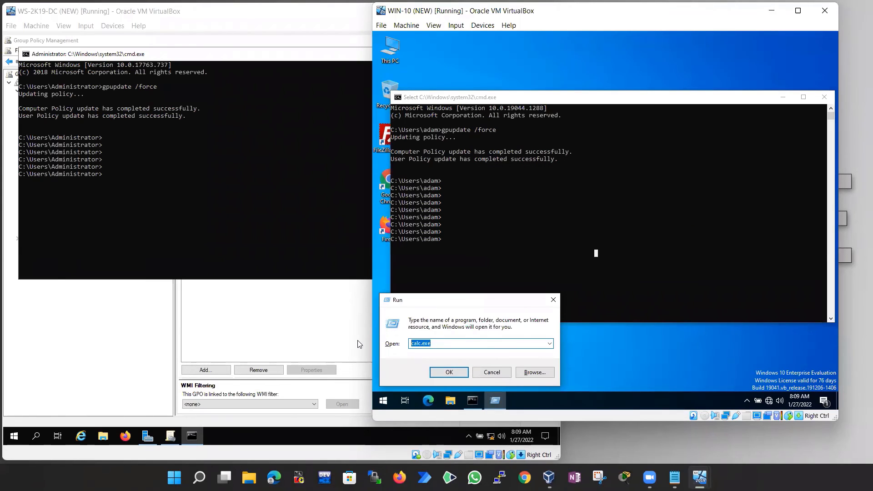
Try running mspaint.exe, dismiss its Restrictions error, and close the Run prompt
text(mspaoint)
key(BackSpace)
key(BackSpace)
key(BackSpace)
text(int.exe)
key(Return)
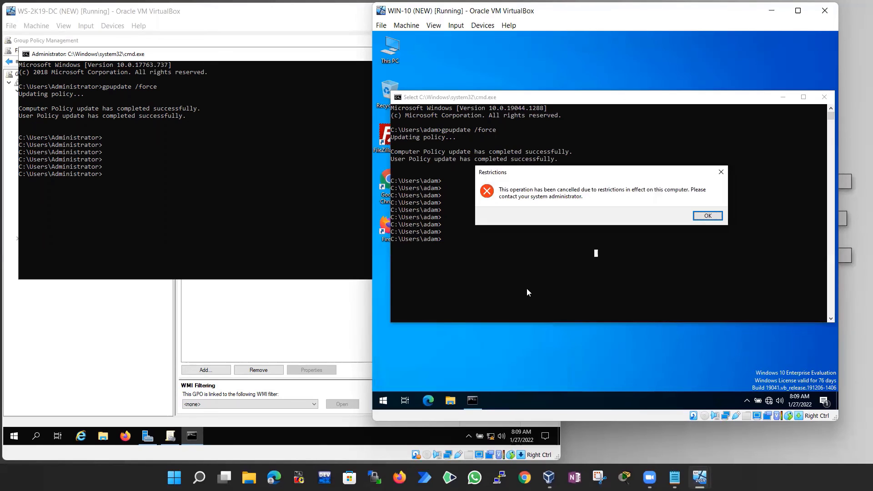
click(707, 217)
click(457, 371)
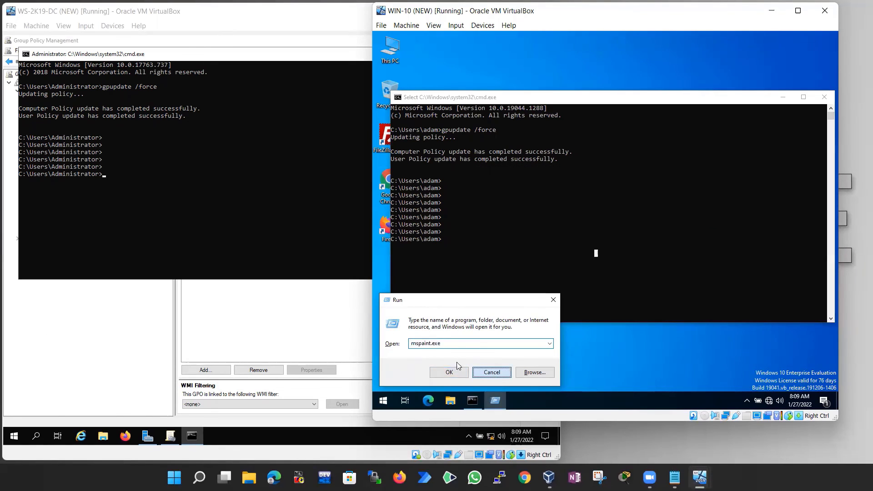
On the DC, reopen the TECH_USER link under TECHNICAL_TEAM in the Group Policy Management Editor
click(109, 313)
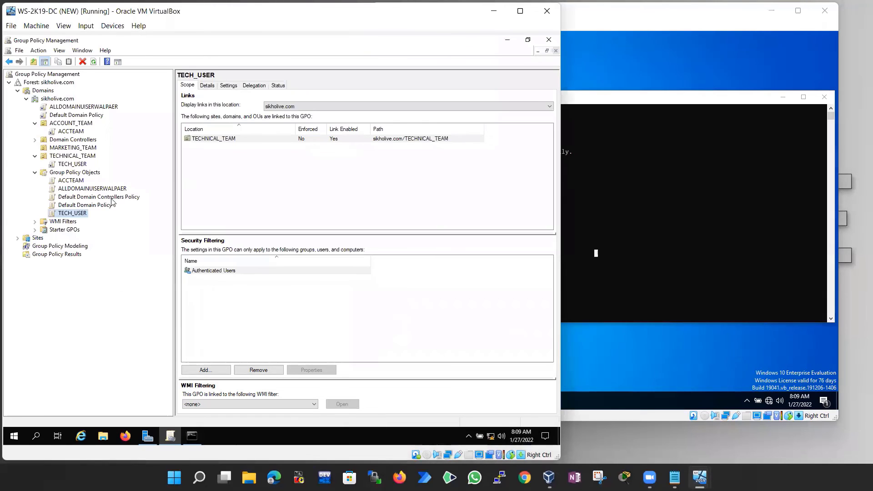
right_click(79, 214)
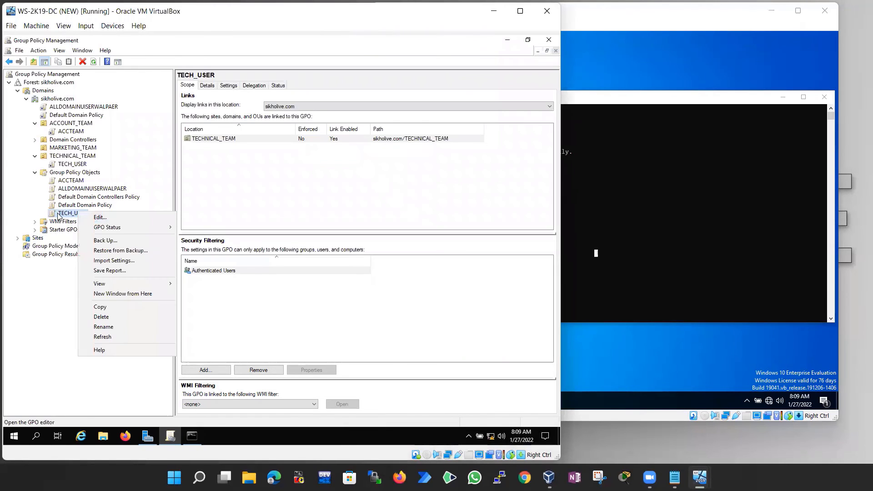
click(70, 214)
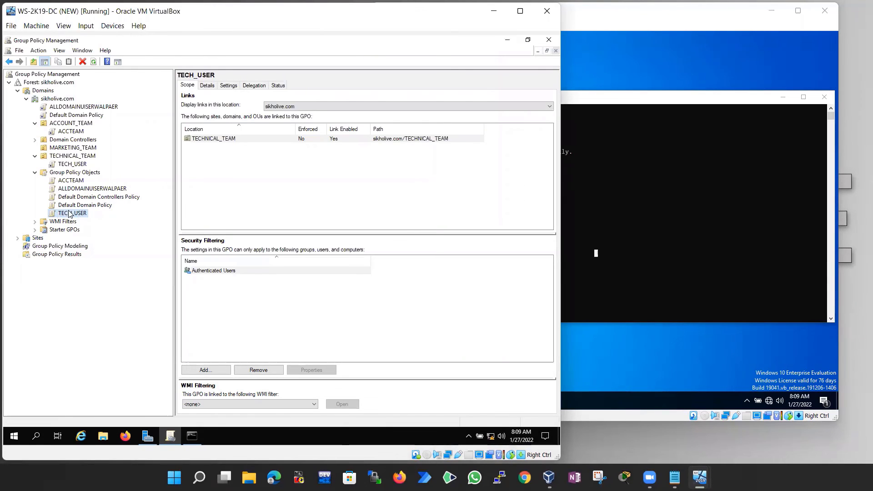
click(74, 165)
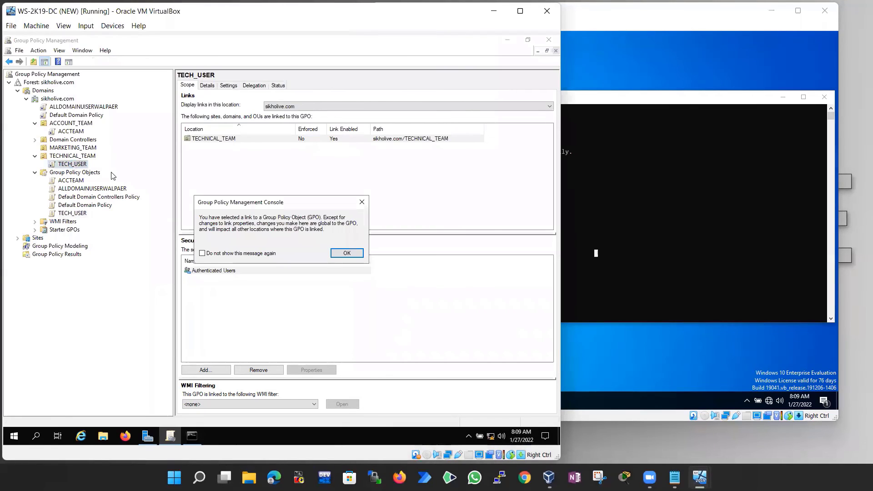
click(347, 253)
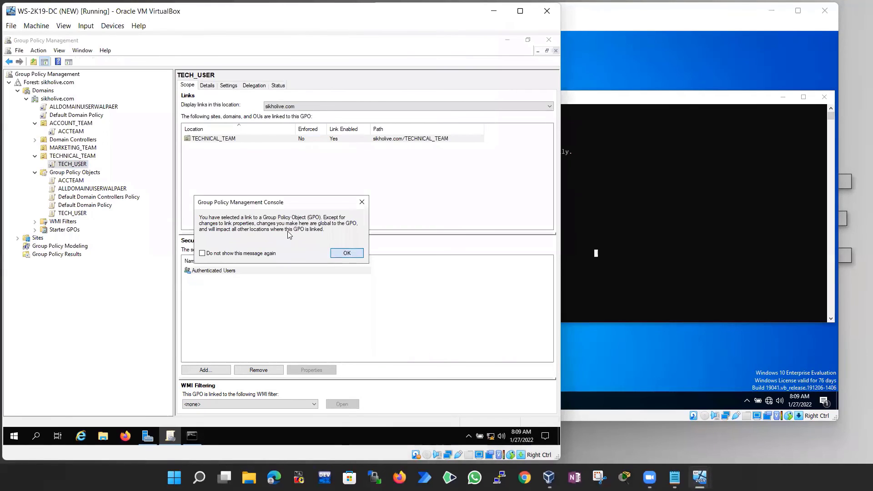
right_click(74, 164)
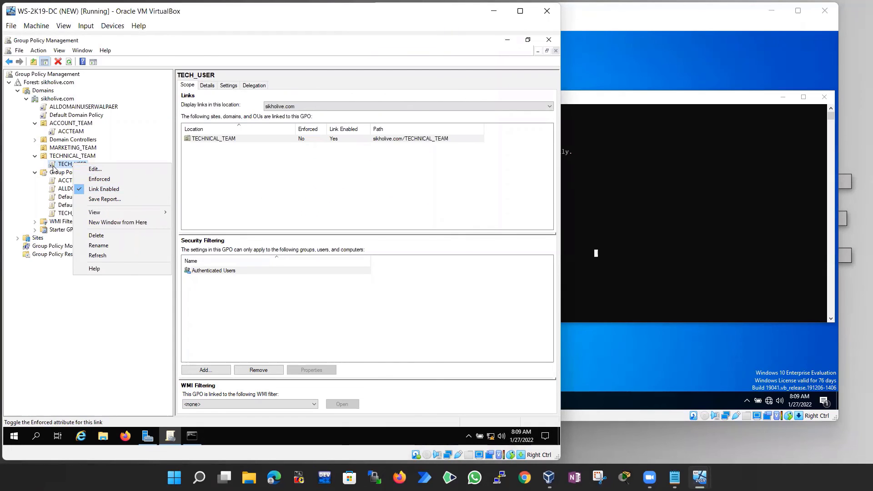
click(86, 169)
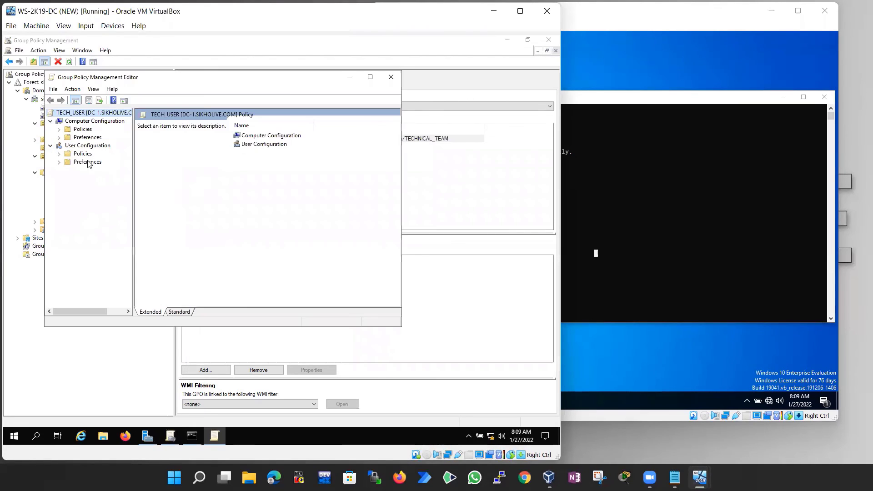
Maximize the editor and drill into User Configuration > Administrative Templates > System > Removable Storage Access
double_click(85, 154)
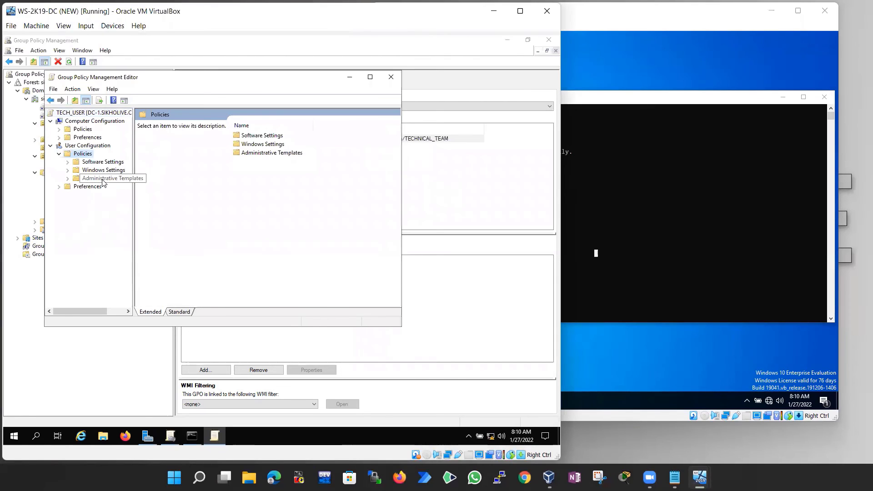
double_click(320, 80)
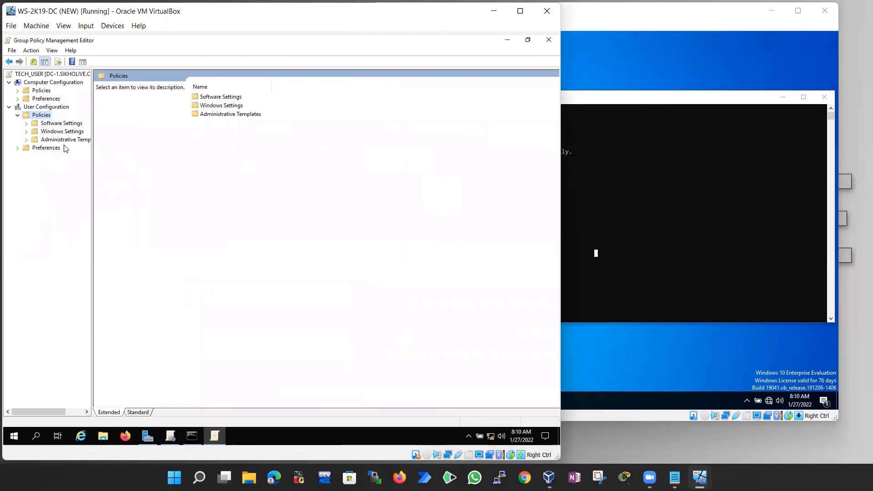
click(66, 139)
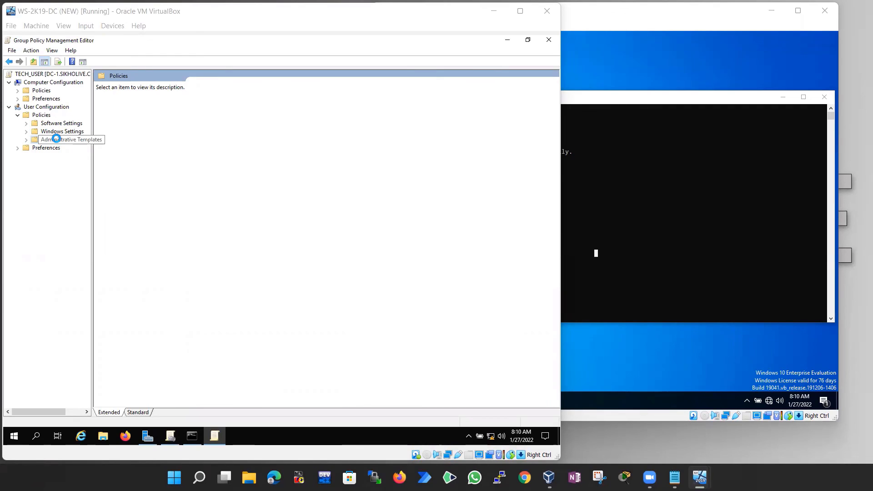
click(56, 138)
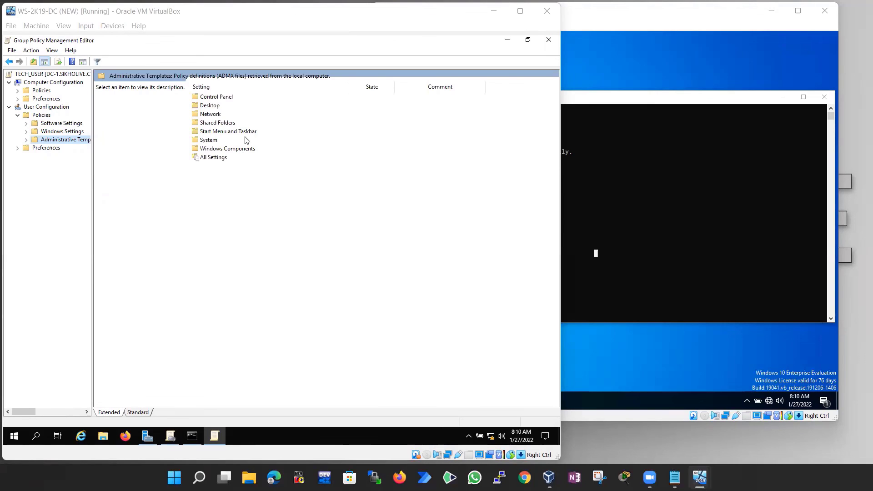
double_click(209, 140)
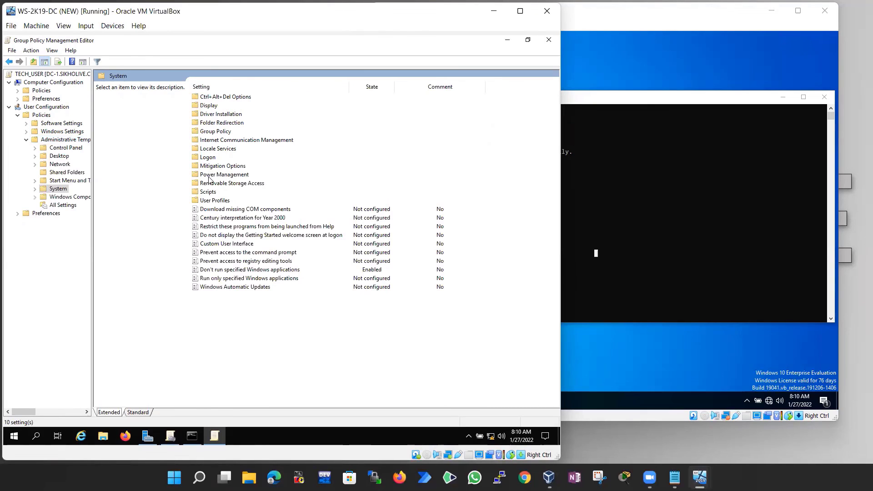
double_click(227, 183)
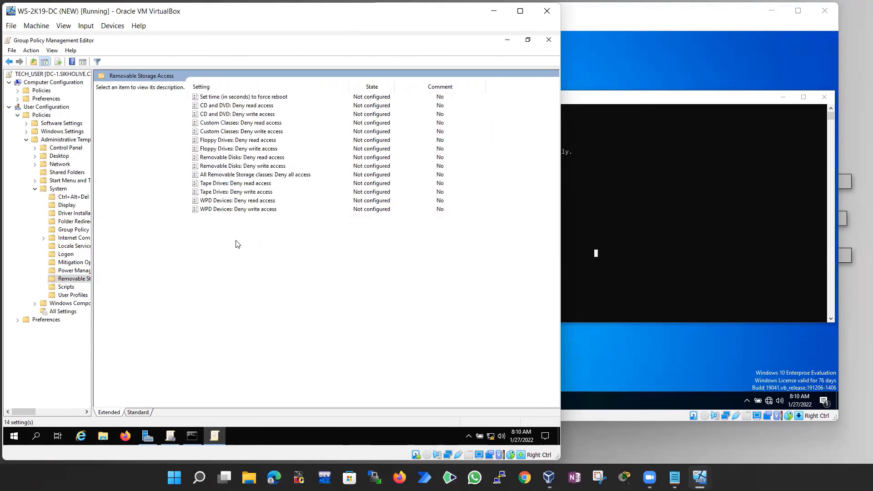
click(226, 159)
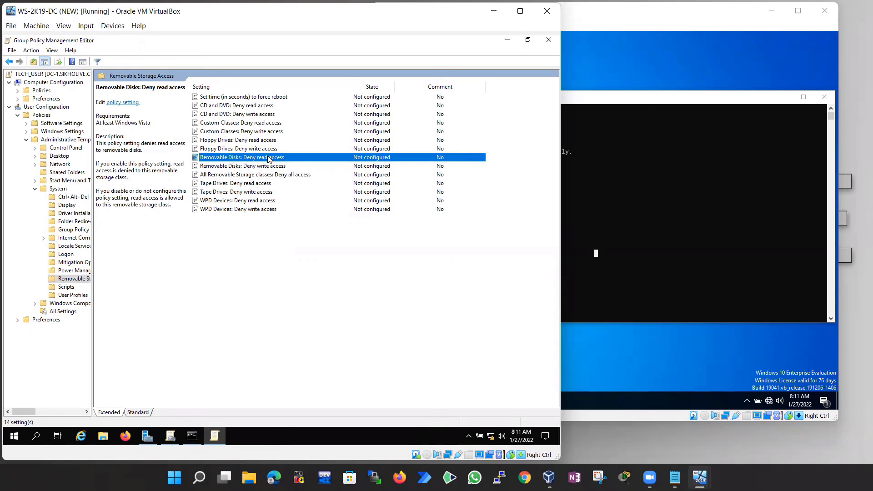
click(240, 167)
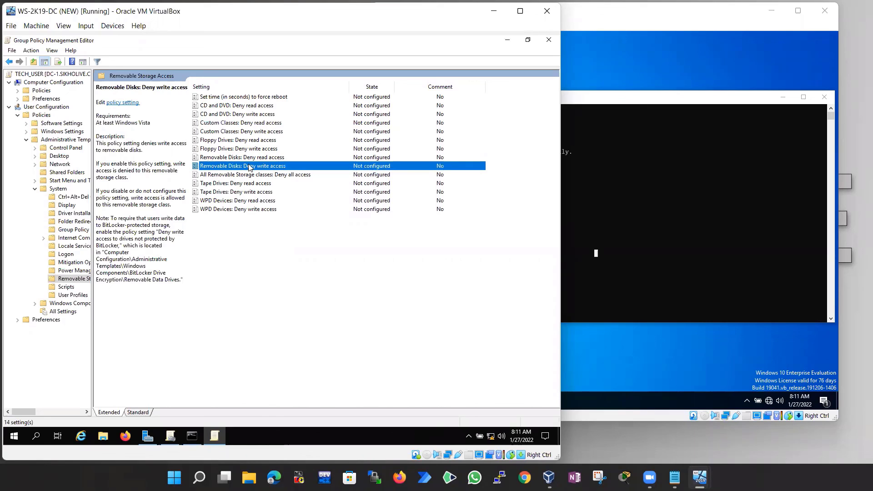
click(238, 158)
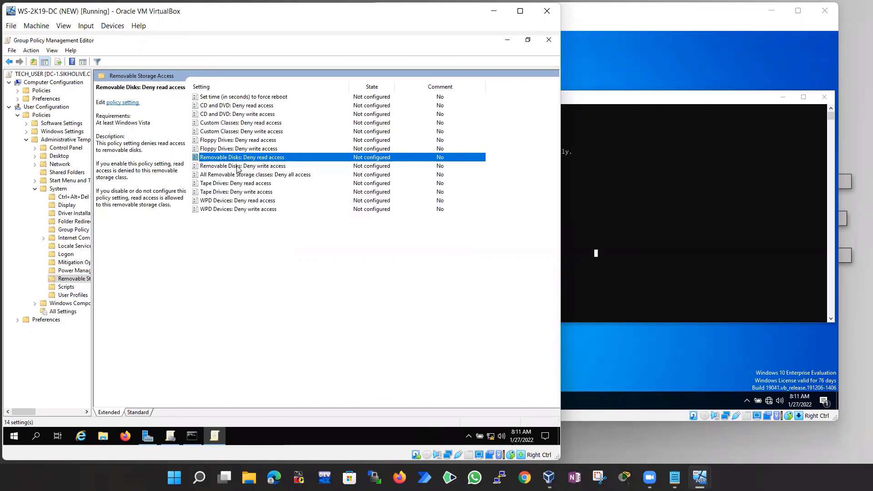
click(238, 165)
click(238, 158)
click(239, 166)
click(240, 157)
click(241, 166)
click(240, 105)
click(232, 114)
click(232, 123)
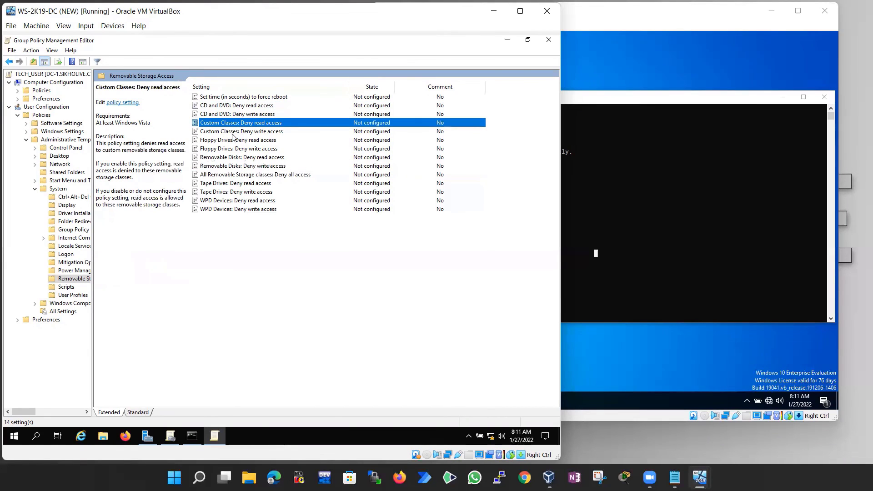
click(231, 132)
click(231, 184)
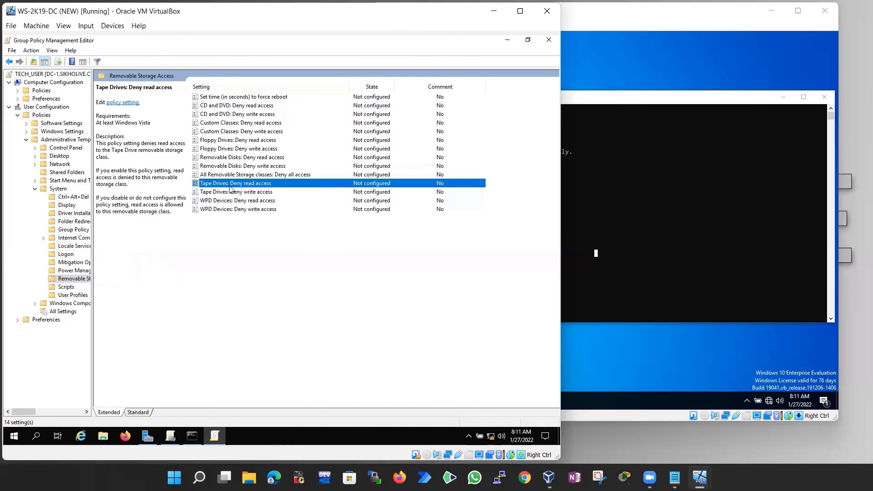
click(231, 122)
click(230, 114)
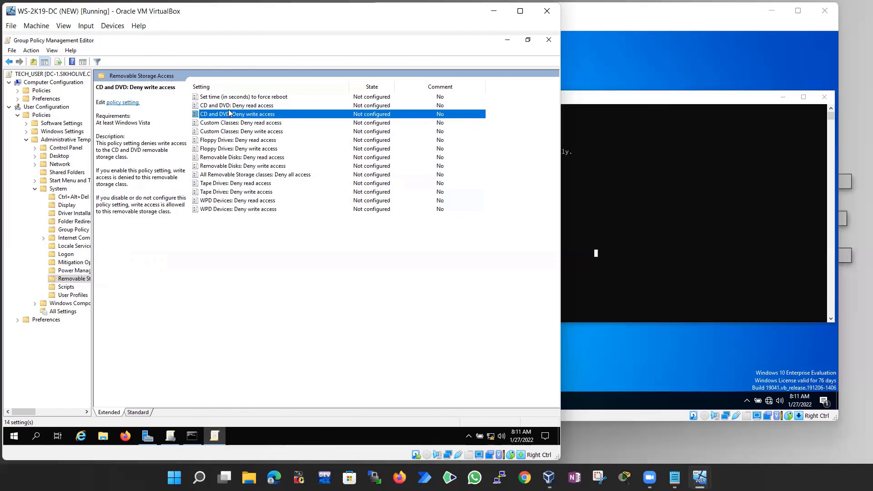
click(230, 108)
click(230, 115)
click(241, 109)
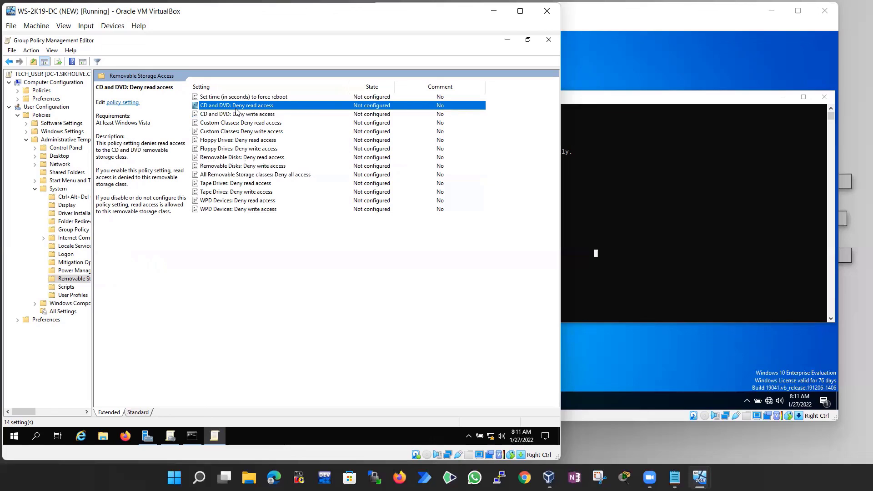
click(233, 141)
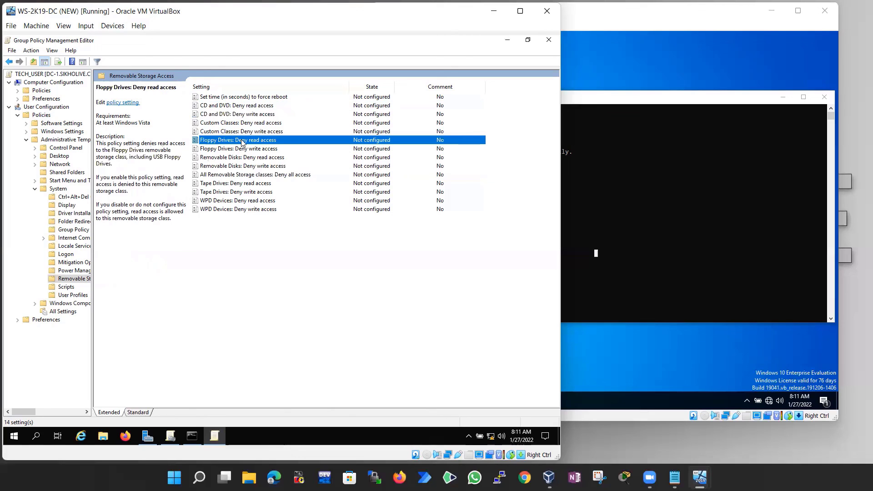
click(219, 175)
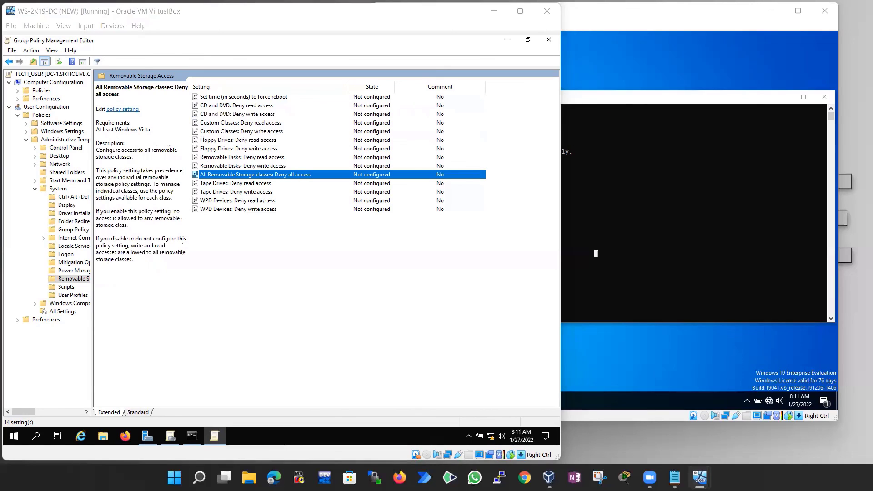
key(Return)
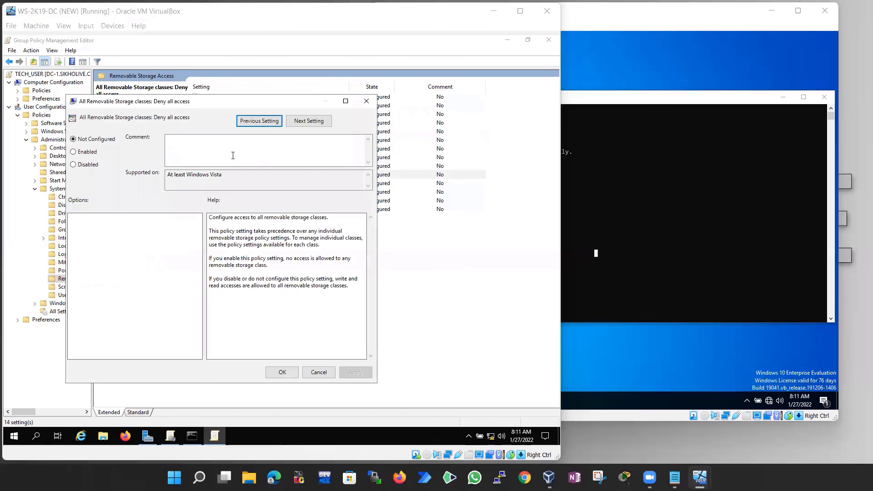
click(319, 371)
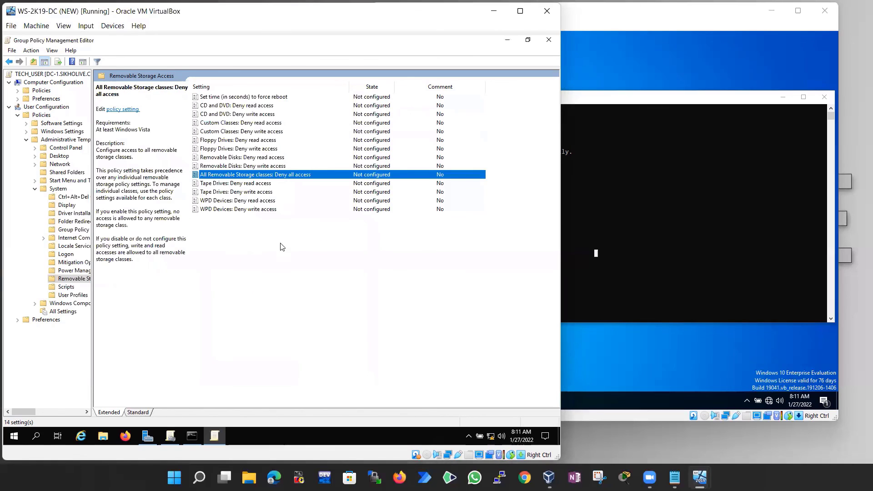
click(285, 263)
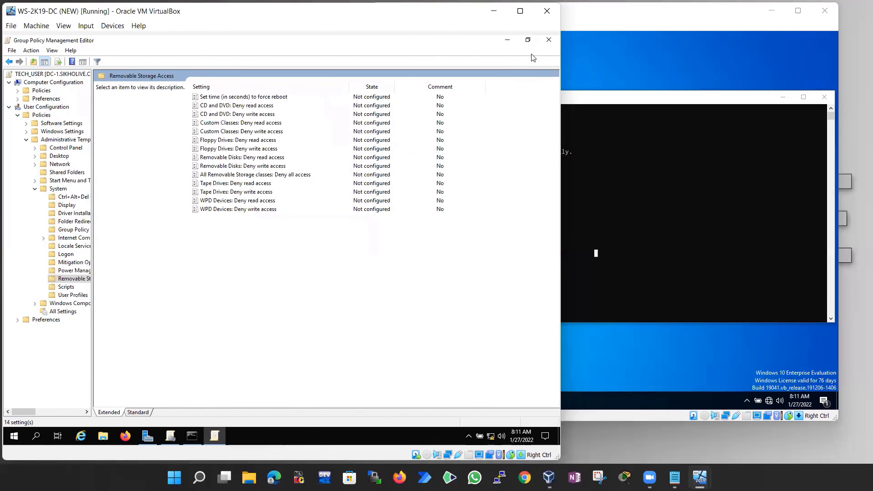
Close the Group Policy Management Editor and the Group Policy Management console
click(244, 177)
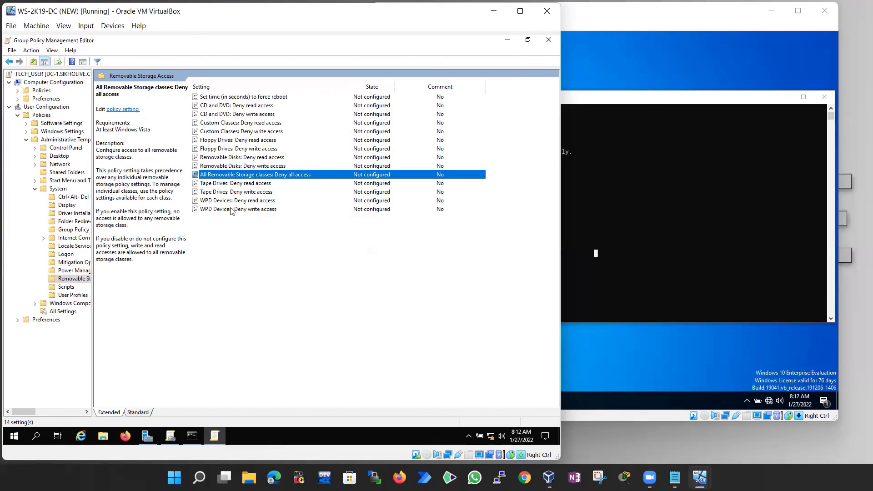
click(240, 232)
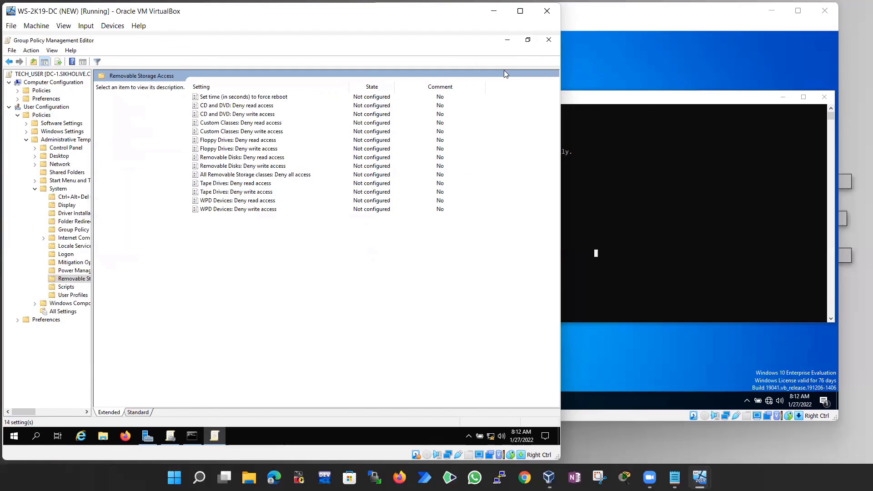
click(549, 40)
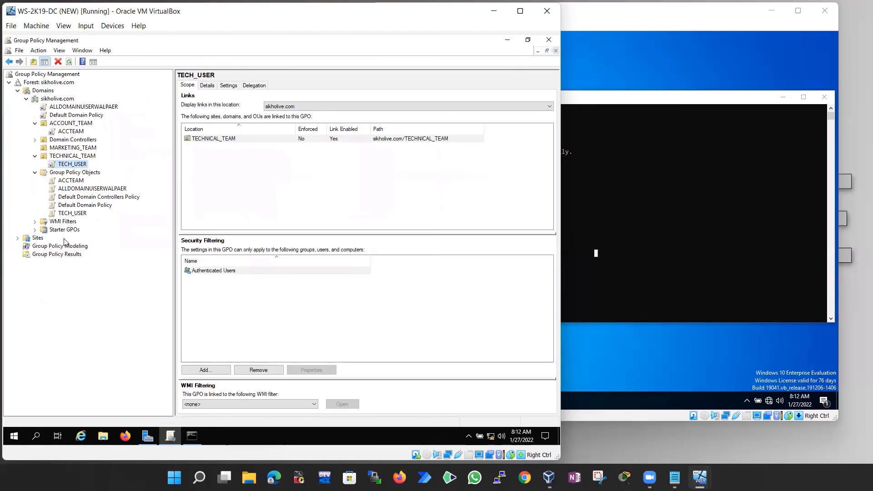
click(78, 214)
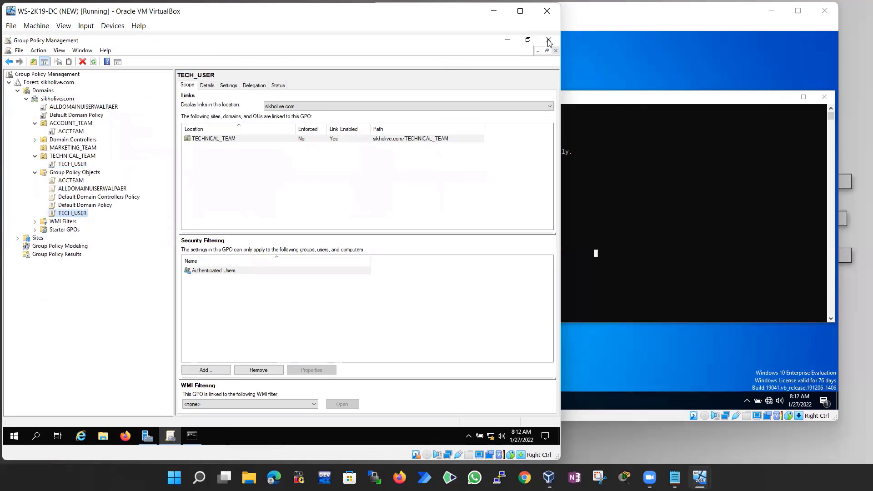
click(548, 41)
Close the command windows on the server and WIN-10, then restore Server Manager on the server
click(237, 209)
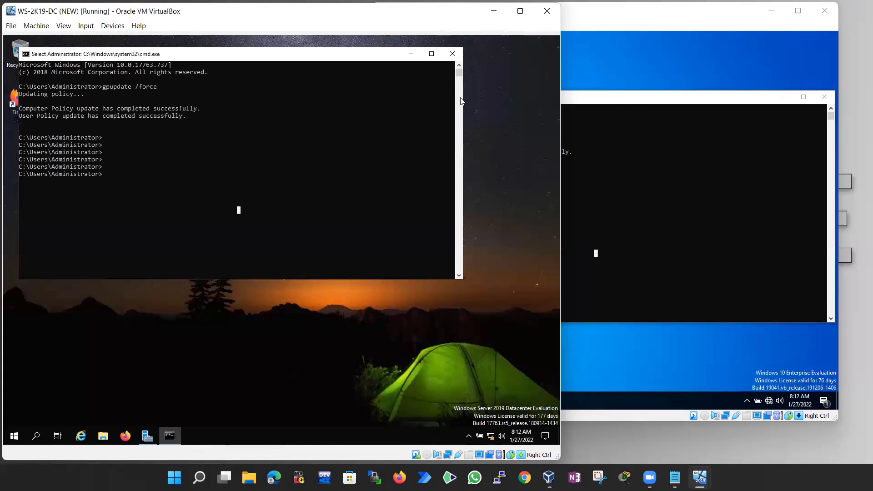
click(460, 57)
click(594, 210)
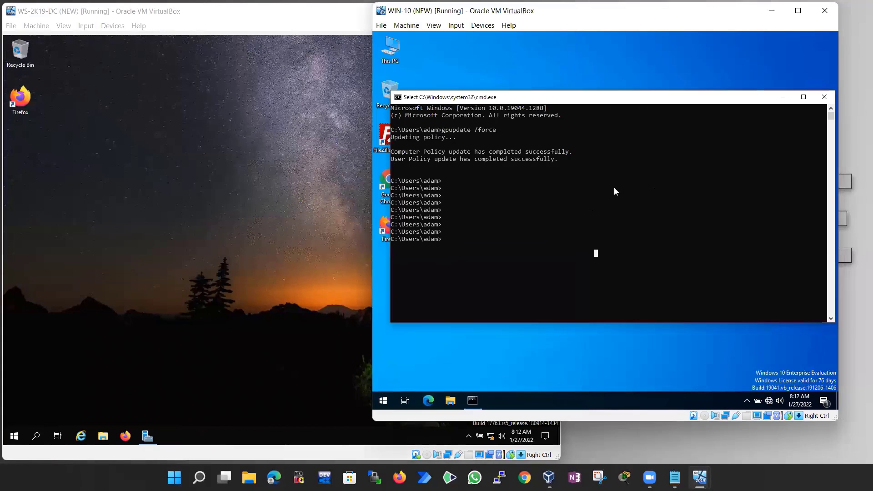
click(824, 97)
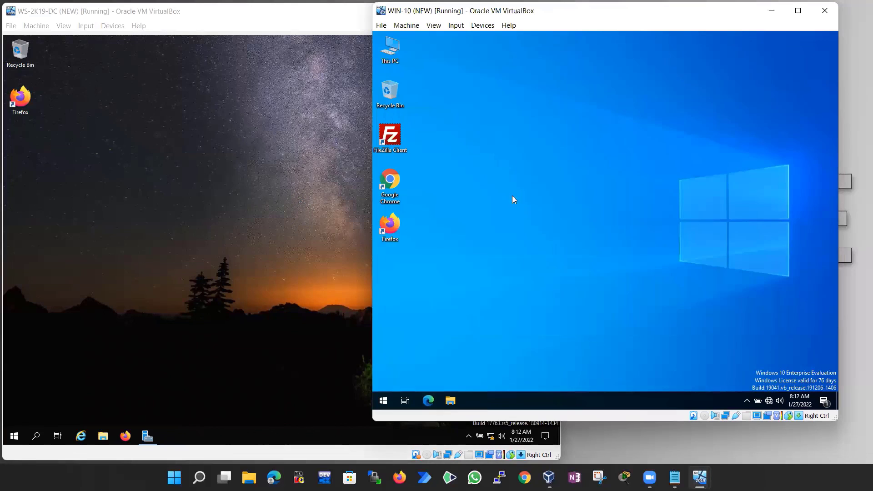
click(358, 324)
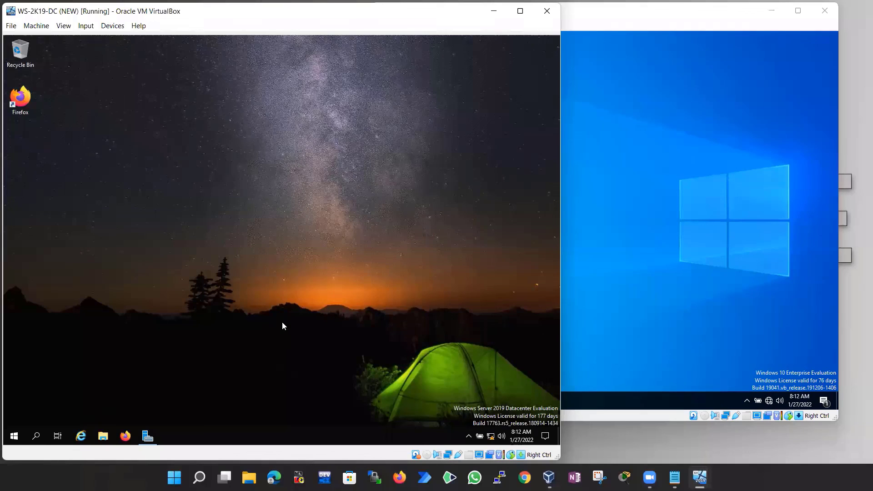
click(147, 436)
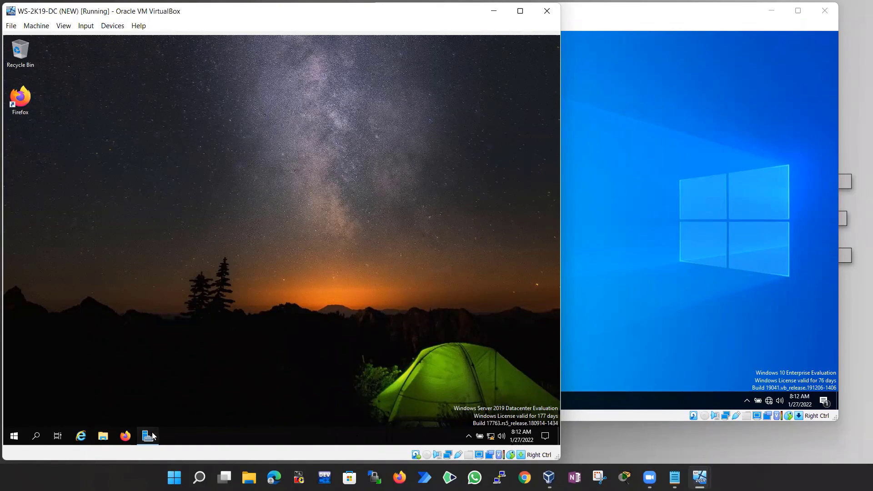